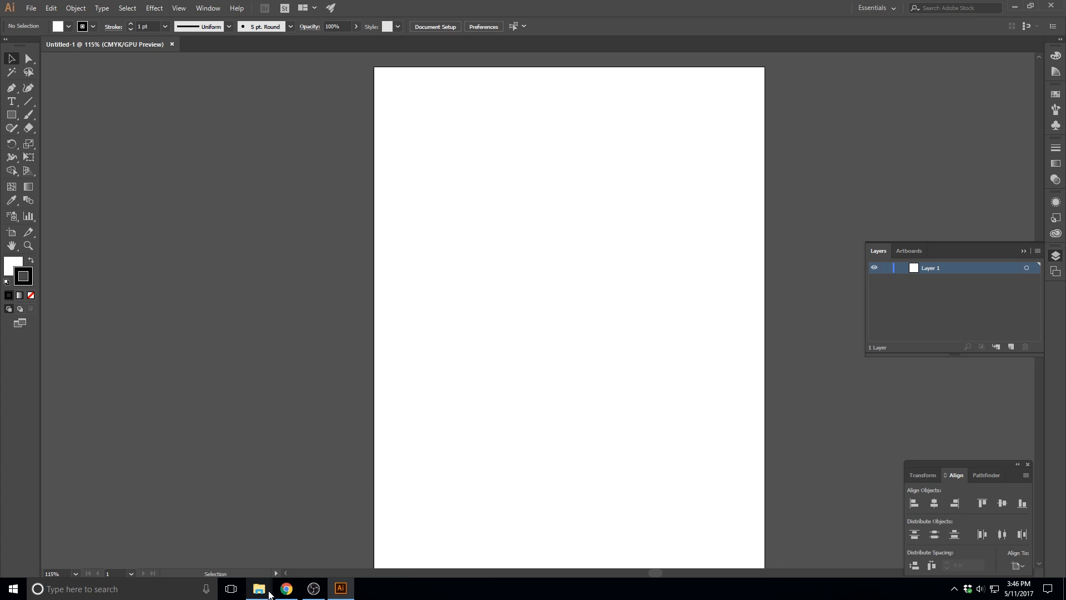
Open the T-Rex Illustrator file from the T-Rex Skull Lamp folder
{"action": "mouse_move", "coordinate": [263, 593]}
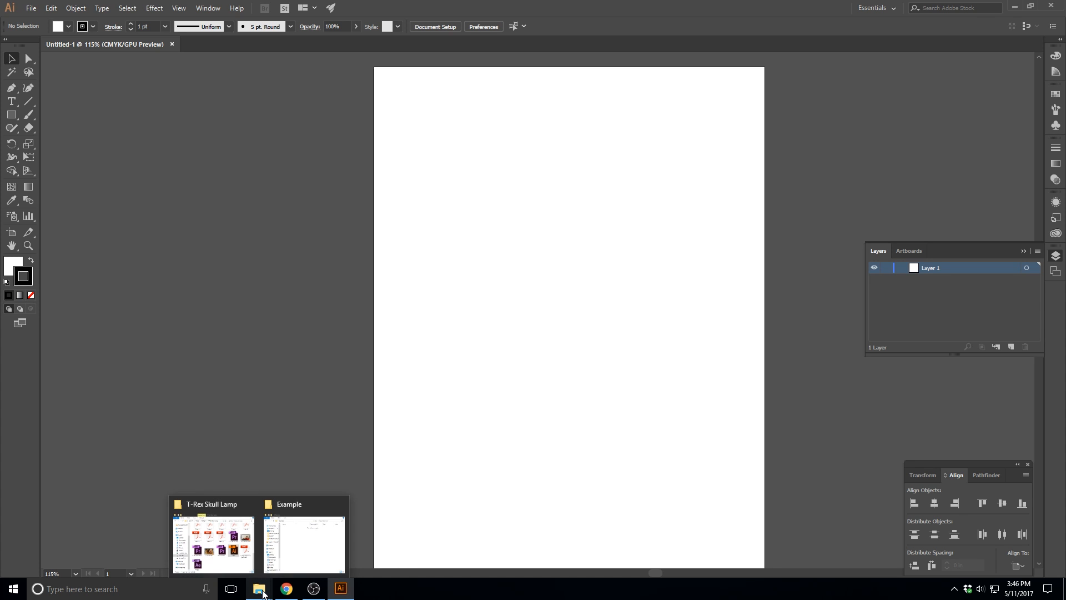
{"action": "left_click", "coordinate": [216, 569]}
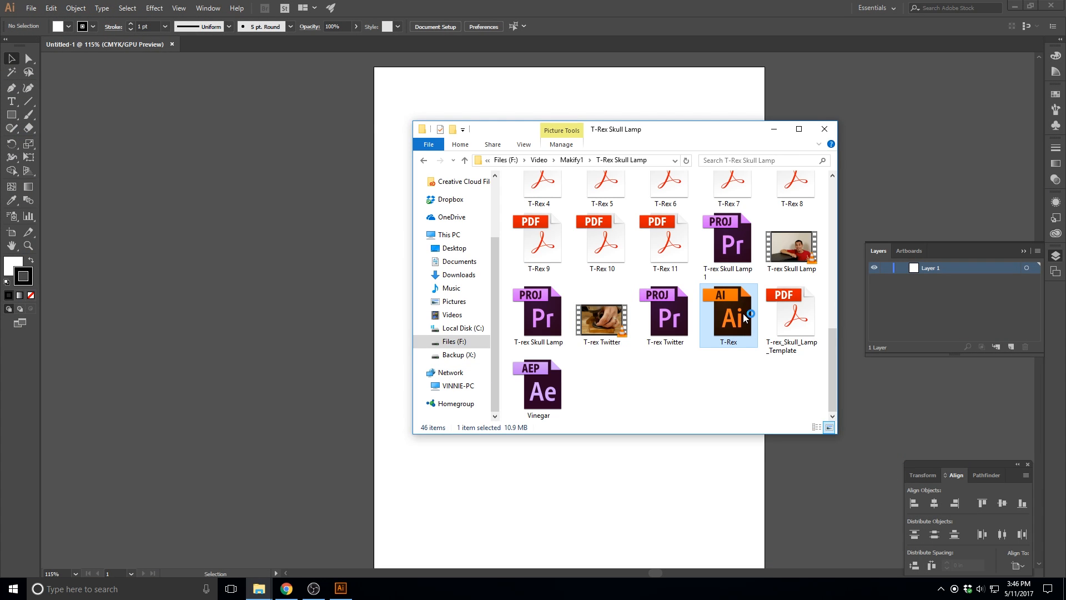
{"action": "double_click", "coordinate": [746, 318]}
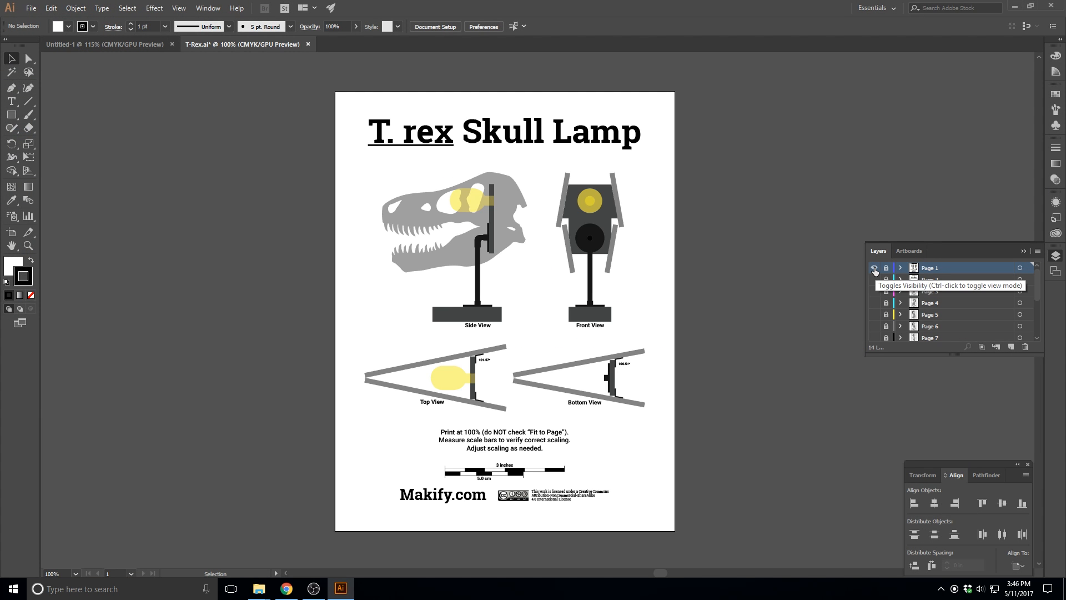
Hide the Page 1 layer, then show and unlock the Page 3 layer
{"action": "left_click", "coordinate": [874, 269]}
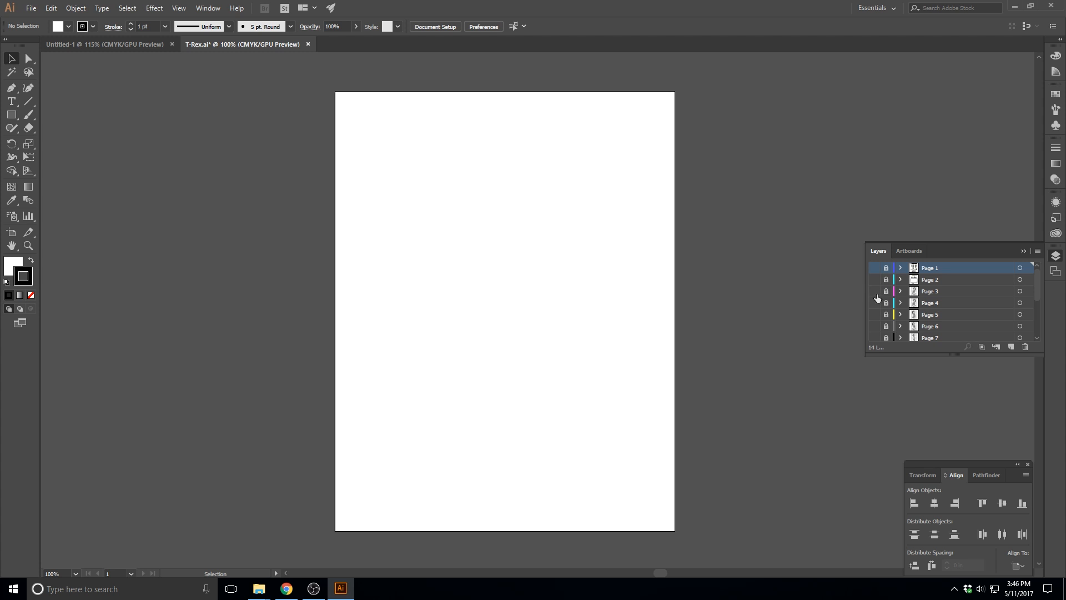
{"action": "left_click", "coordinate": [875, 291]}
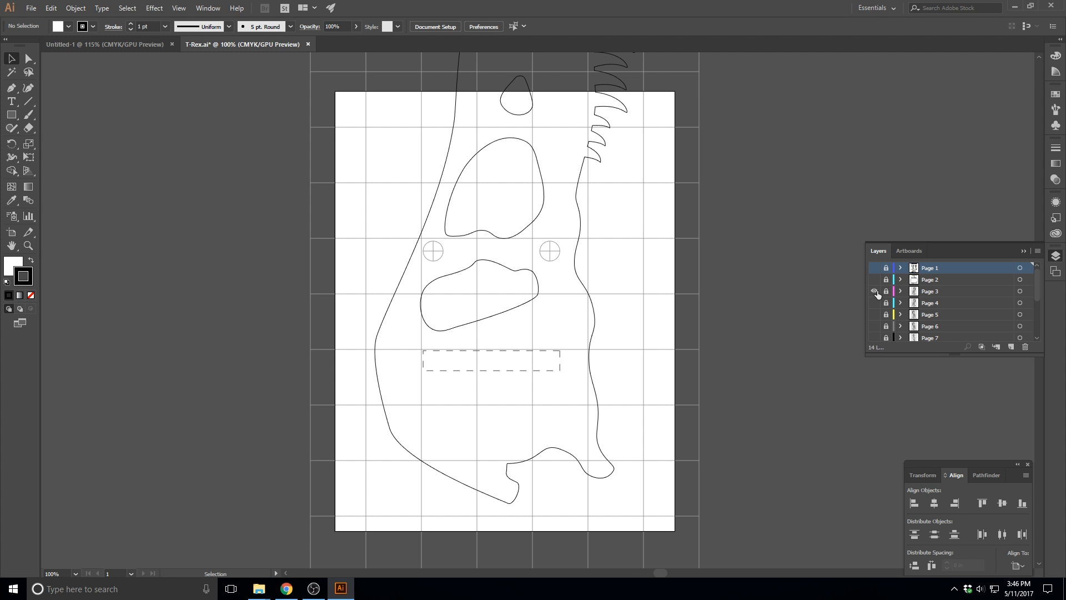
{"action": "left_click", "coordinate": [887, 291]}
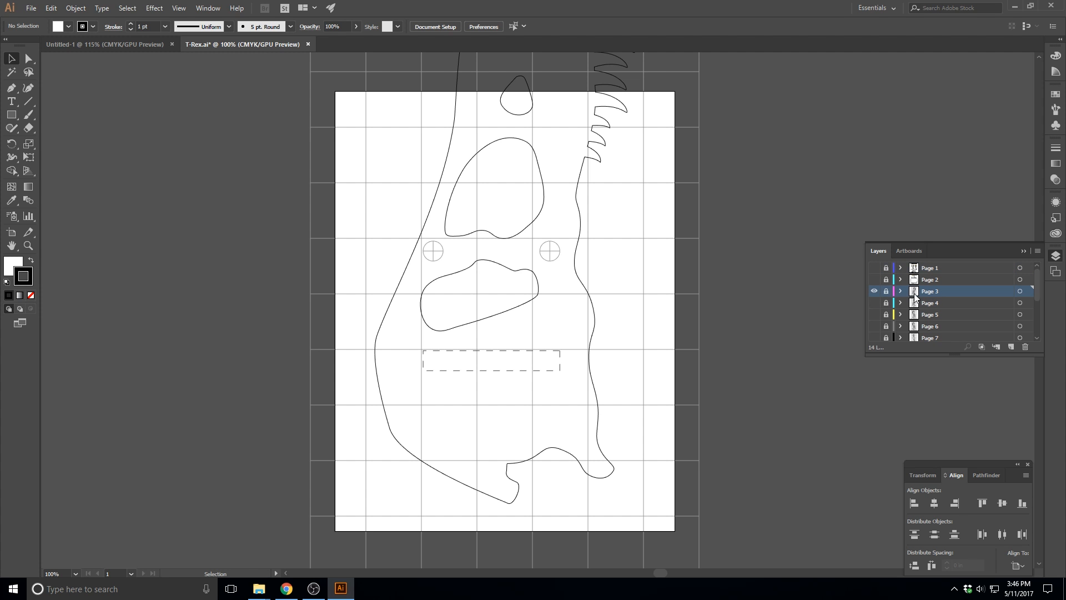
Copy the skull outline group from the Page 3 layer and paste it into the Untitled-1 document
{"action": "key", "text": "ctrl+a"}
{"action": "left_click", "coordinate": [450, 209]}
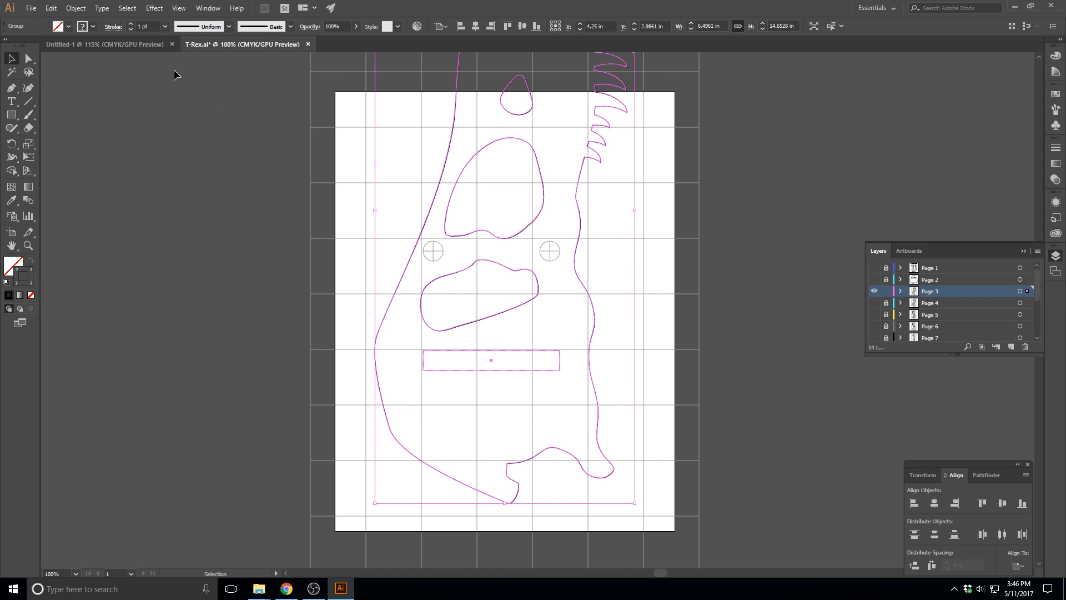
{"action": "left_click", "coordinate": [135, 42]}
{"action": "key", "text": "ctrl+v"}
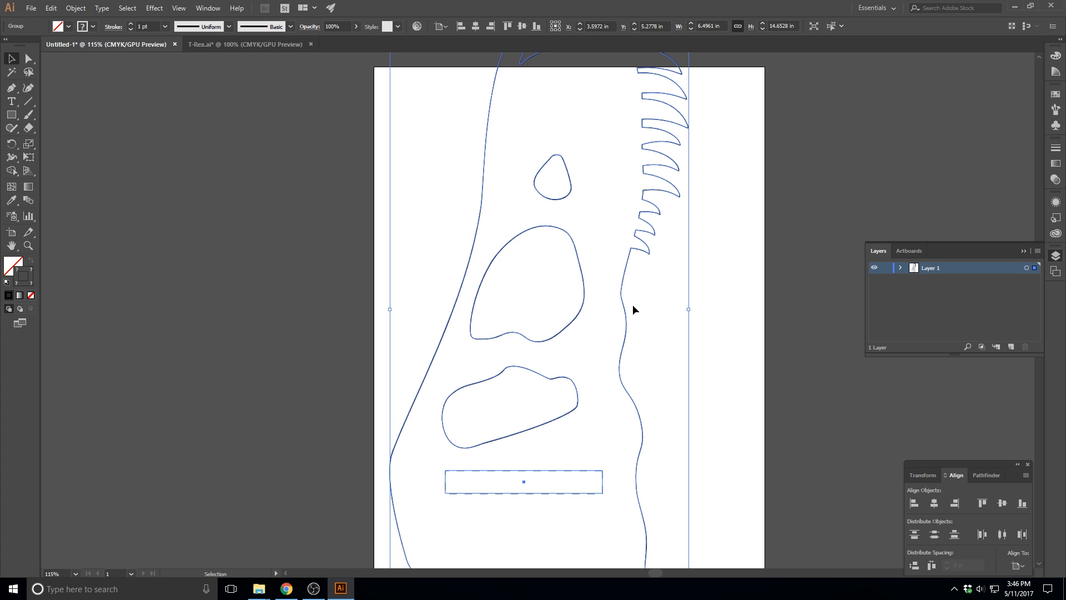
{"action": "key", "text": "ctrl+minus"}
{"action": "key", "text": "ctrl+minus"}
{"action": "key", "text": "ctrl+minus"}
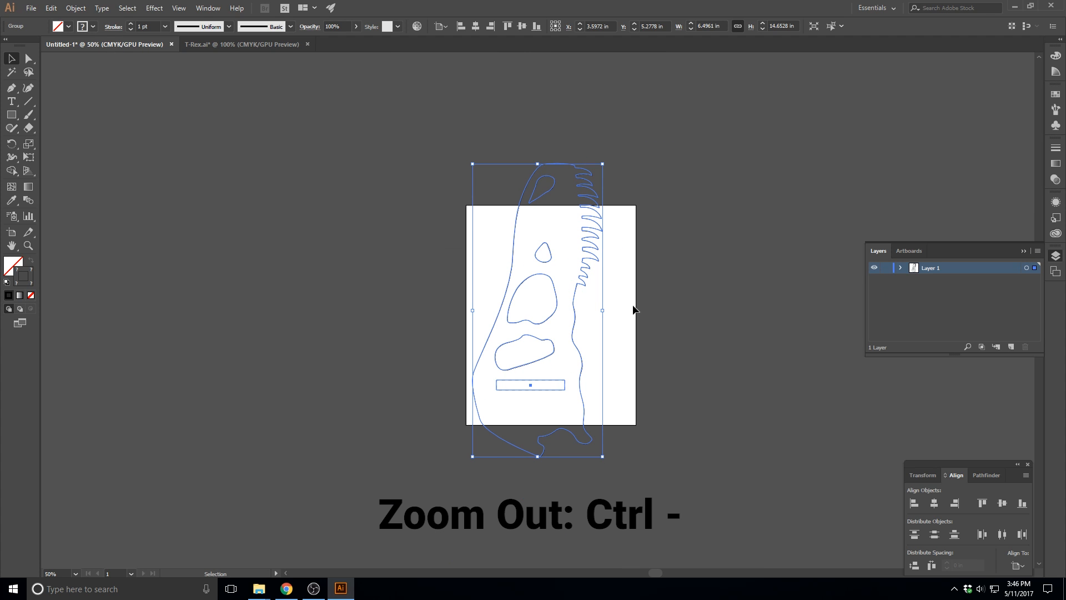
{"action": "key", "text": "ctrl+plus"}
{"action": "key", "text": "ctrl+plus"}
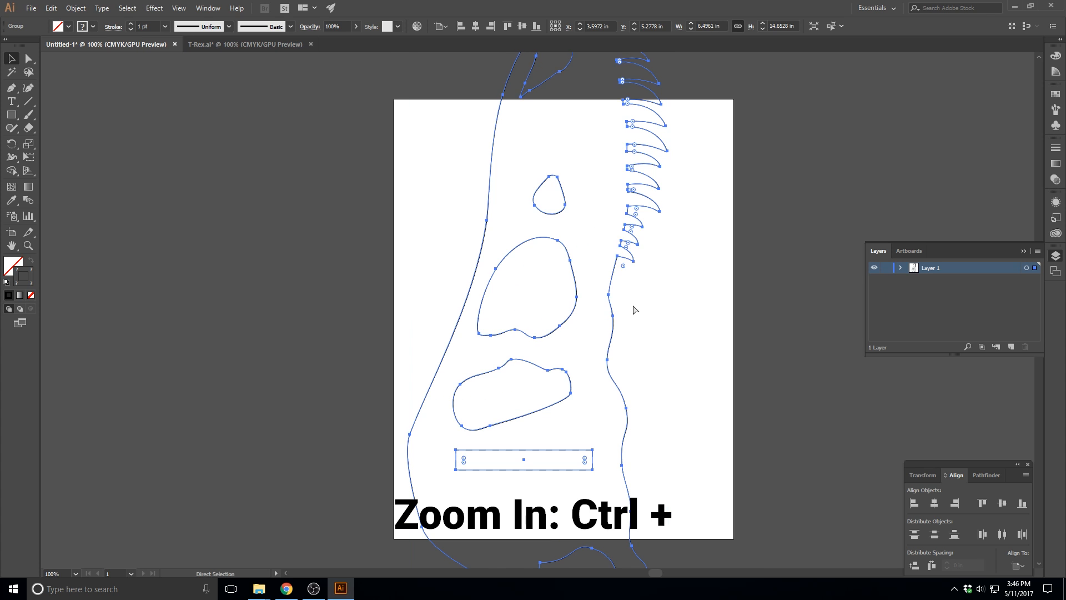
{"action": "key", "text": "ctrl+minus"}
{"action": "key", "text": "ctrl+minus"}
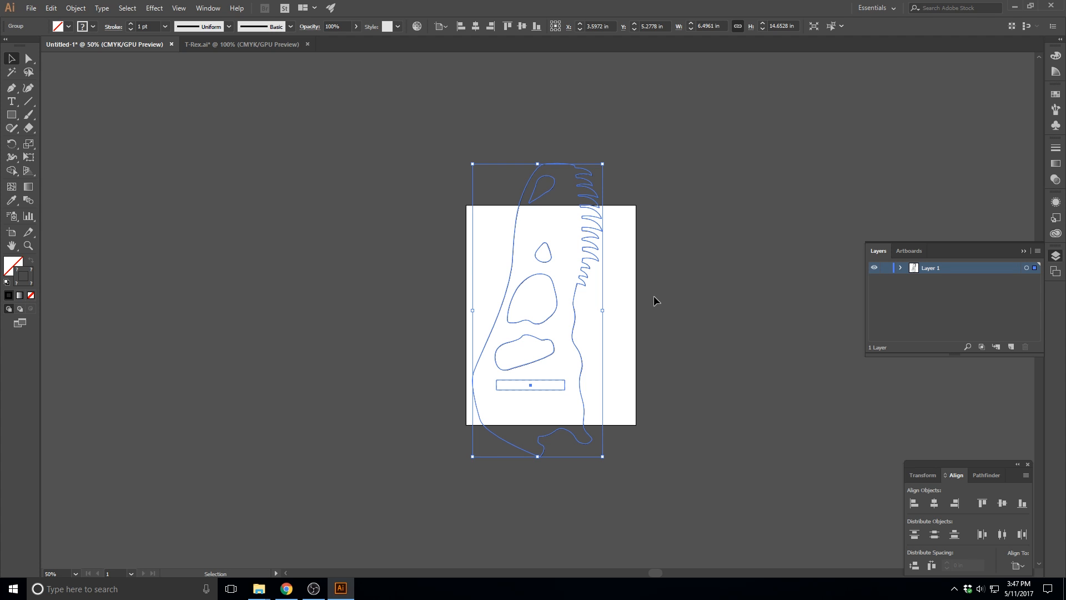
{"action": "key", "text": "ctrl+plus"}
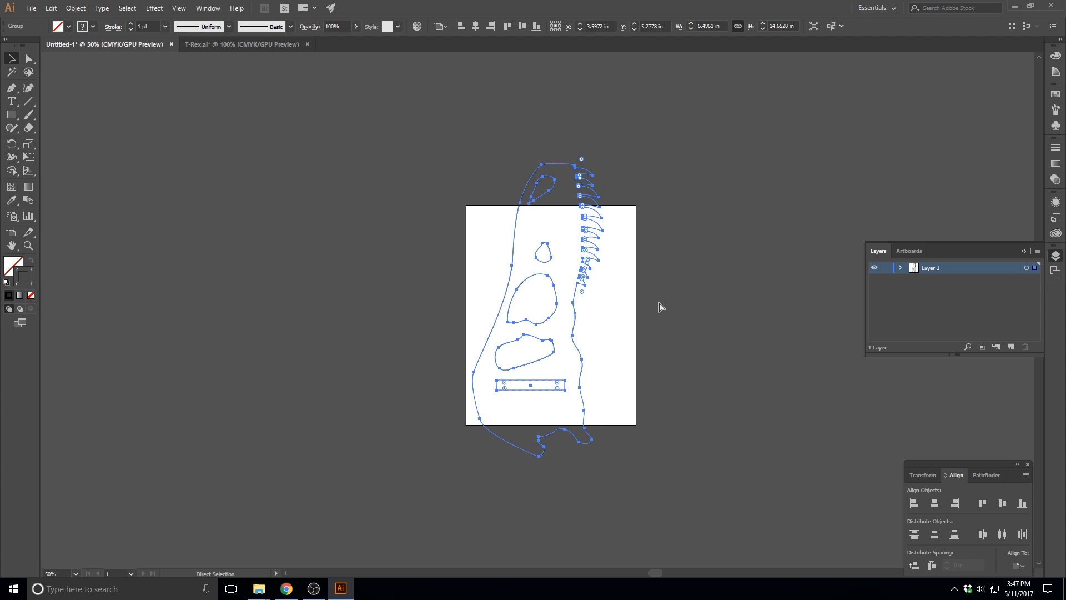
Scale the skull outline proportionally to a width of 10 in
{"action": "key", "text": "shift"}
{"action": "mouse_move", "coordinate": [636, 116]}
{"action": "left_mouse_down"}
{"action": "mouse_move", "coordinate": [760, 300]}
{"action": "mouse_move", "coordinate": [739, 350]}
{"action": "mouse_move", "coordinate": [747, 387]}
{"action": "mouse_move", "coordinate": [747, 321]}
{"action": "mouse_move", "coordinate": [647, 138]}
{"action": "mouse_move", "coordinate": [619, 125]}
{"action": "left_mouse_up"}
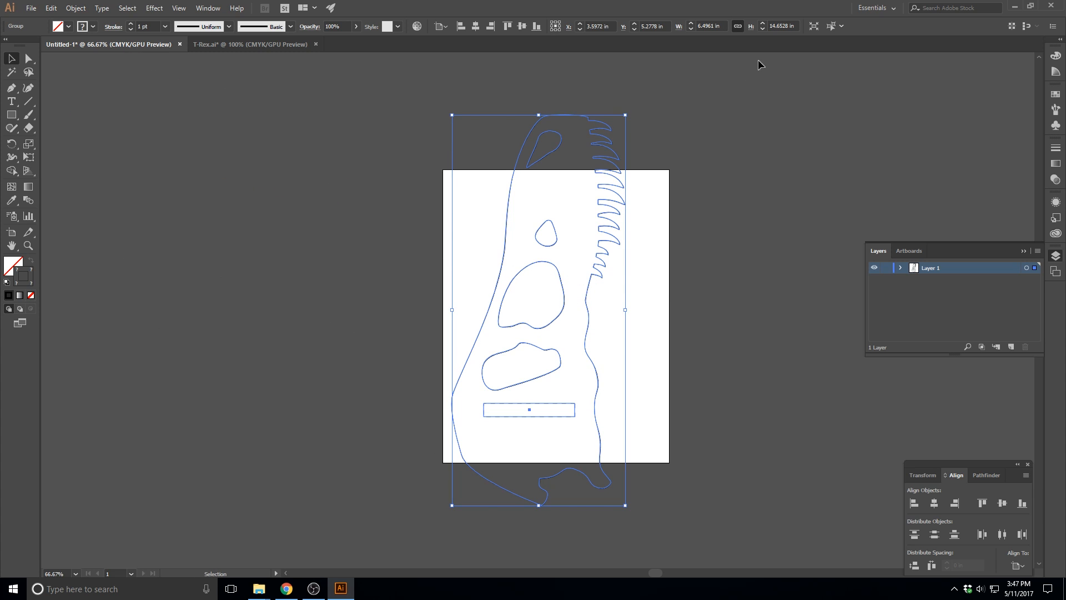
{"action": "double_click", "coordinate": [709, 26]}
{"action": "type", "text": "10"}
{"action": "key", "text": "Tab"}
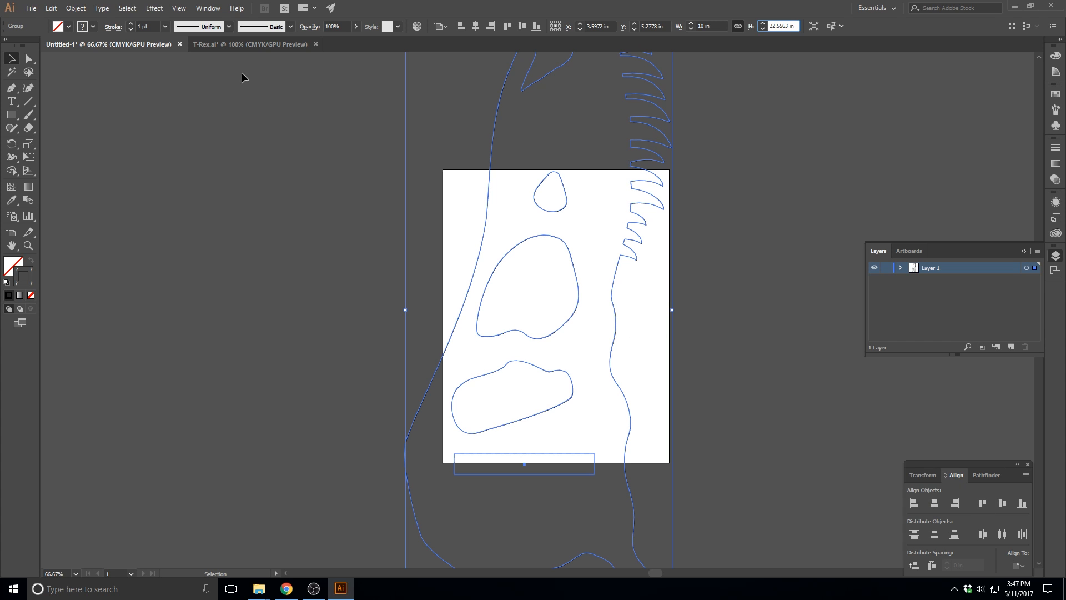
Center the skull outline horizontally and vertically on the artboard
{"action": "left_click", "coordinate": [209, 8]}
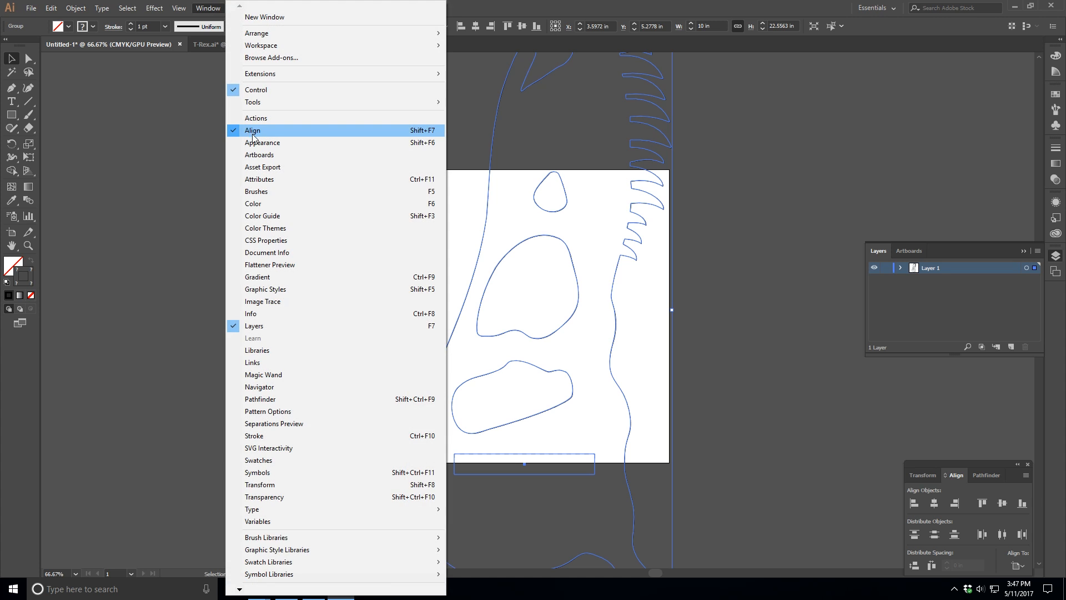
{"action": "left_click", "coordinate": [936, 462]}
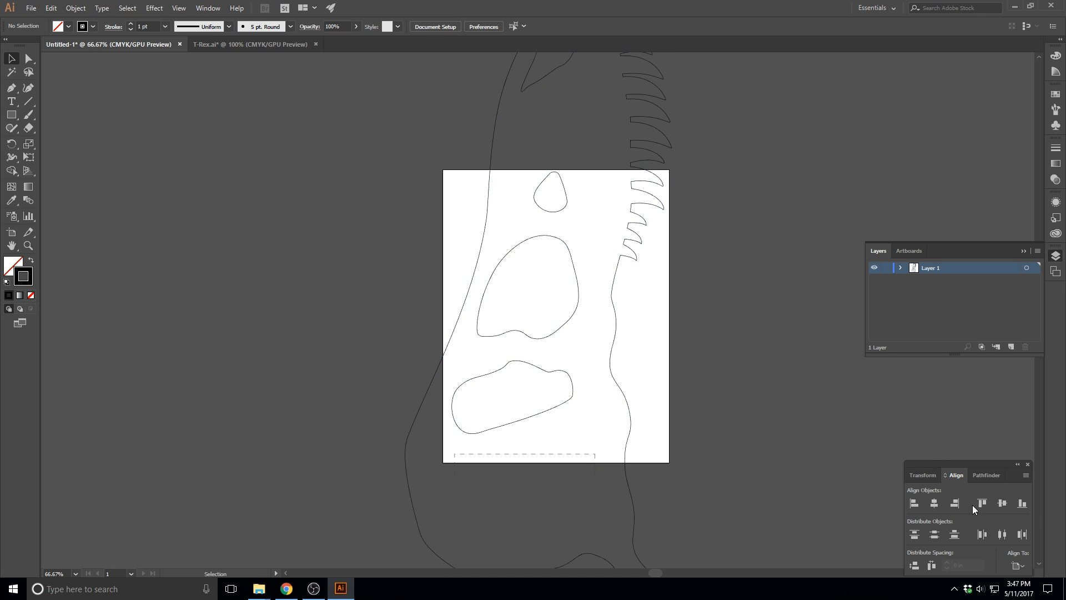
{"action": "left_click", "coordinate": [611, 362]}
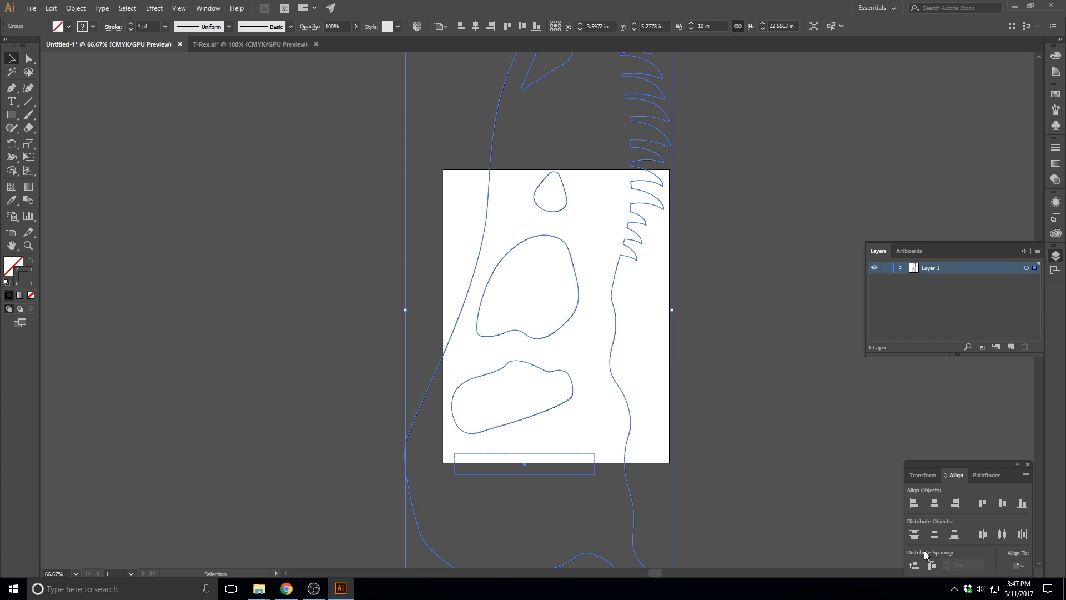
{"action": "left_click", "coordinate": [933, 503]}
{"action": "left_click", "coordinate": [1002, 503]}
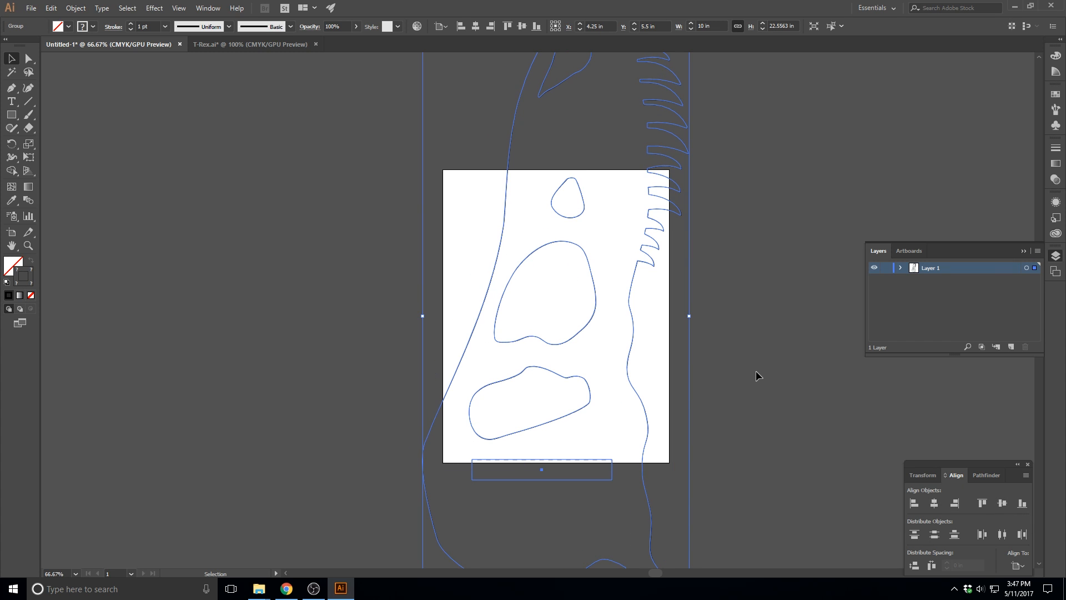
Deselect the skull outline, choose the Line Segment tool and set its stroke color to a light gray
{"action": "key", "text": "ctrl+minus"}
{"action": "key", "text": "ctrl+minus"}
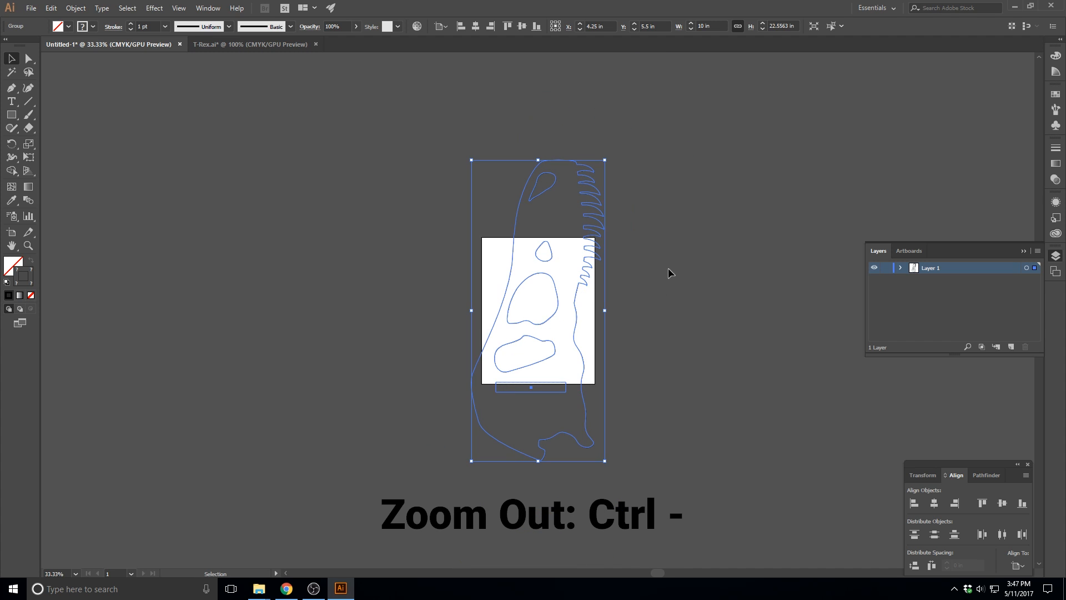
{"action": "left_click", "coordinate": [667, 265]}
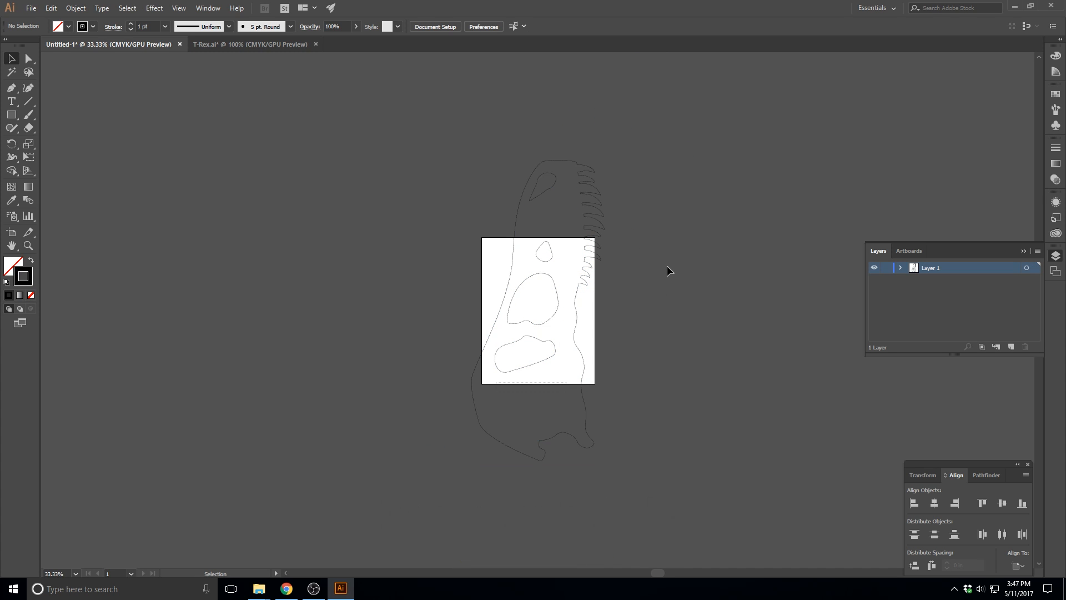
{"action": "left_click", "coordinate": [28, 102]}
{"action": "double_click", "coordinate": [24, 286]}
{"action": "left_click_drag", "start_coordinate": [639, 288], "coordinate": [623, 250]}
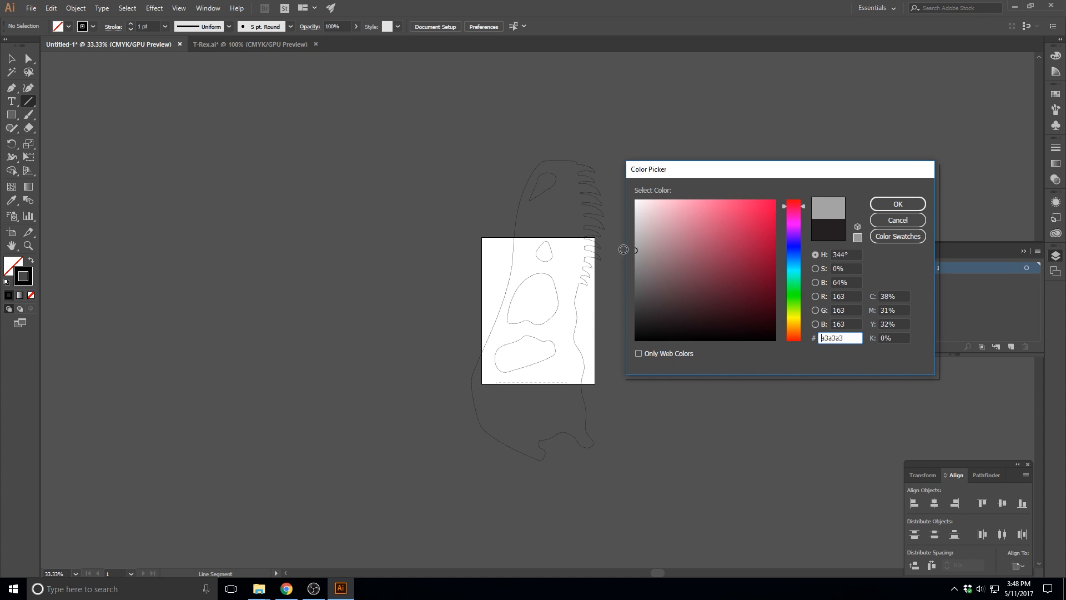
{"action": "left_click", "coordinate": [638, 249]}
{"action": "left_click_drag", "start_coordinate": [638, 249], "coordinate": [631, 245]}
{"action": "left_click", "coordinate": [885, 201]}
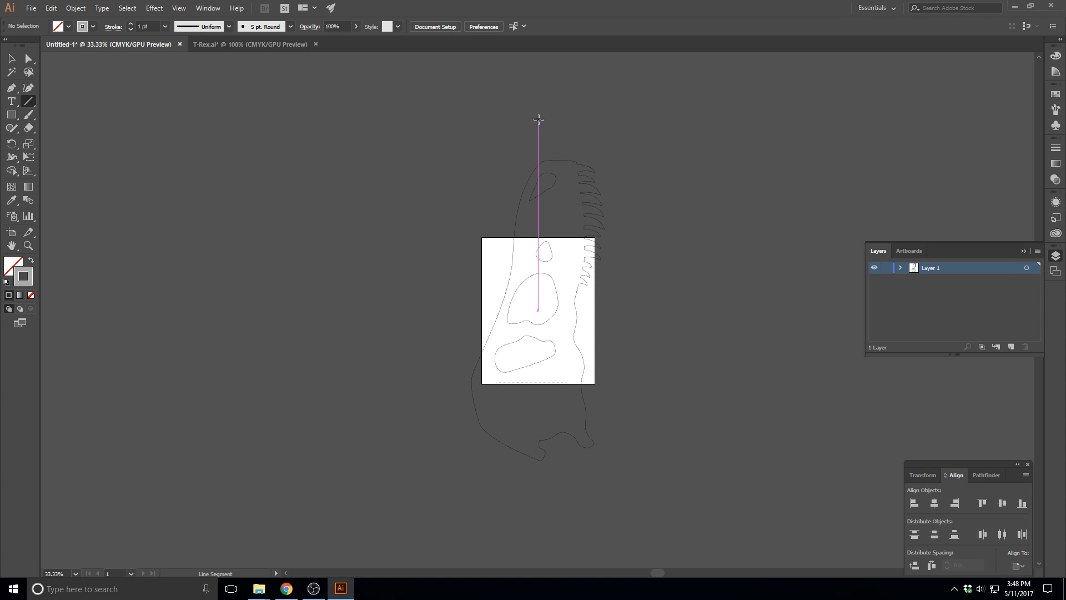
Draw a vertical line about 31.84 in long through the artboard's center and align it to the artboard's vertical center
{"action": "left_click_drag", "start_coordinate": [538, 116], "coordinate": [543, 538]}
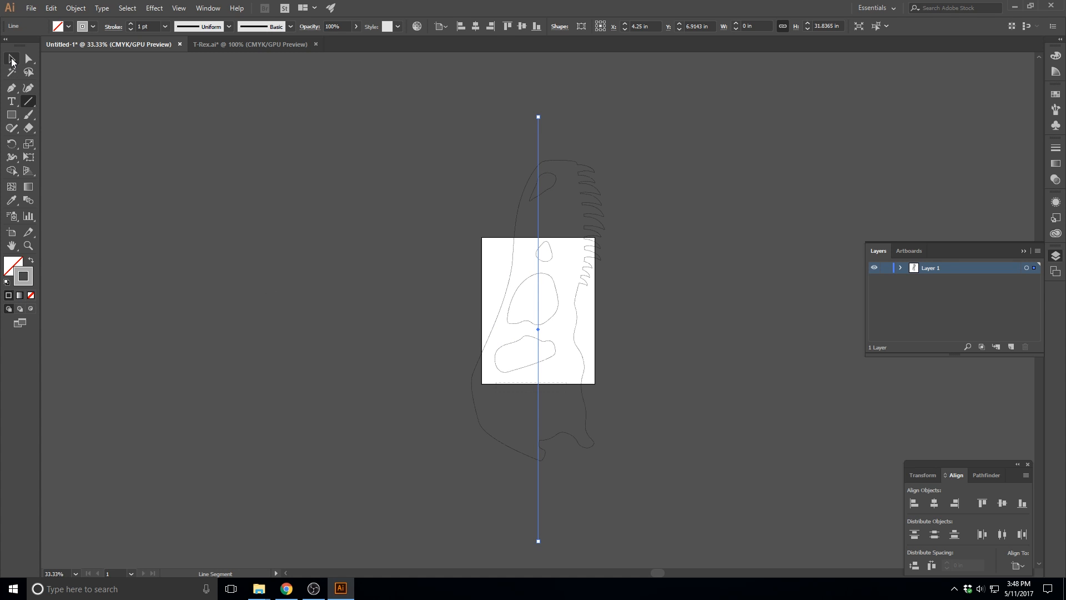
{"action": "left_click", "coordinate": [12, 58]}
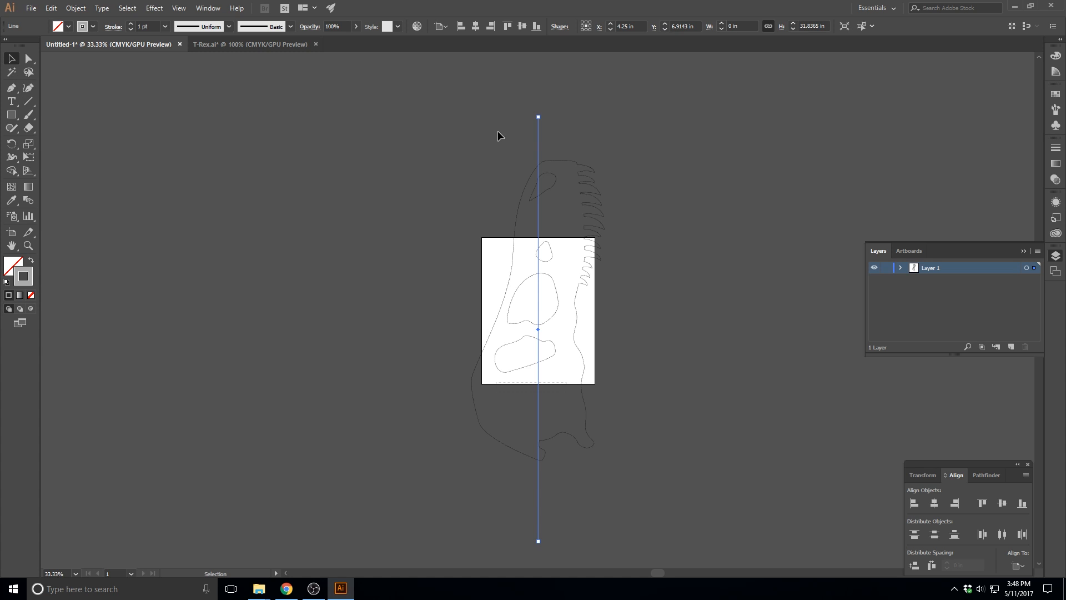
{"action": "left_click", "coordinate": [1003, 503]}
{"action": "left_click", "coordinate": [484, 146]}
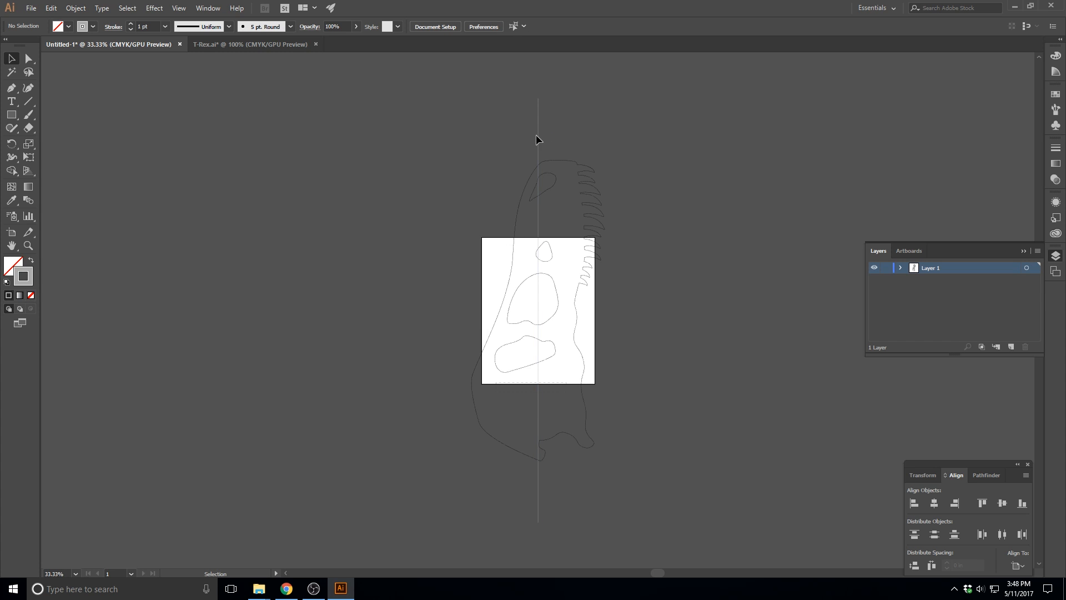
Duplicate the vertical center line in place and nudge the copy left to X 2.8611 in
{"action": "left_click", "coordinate": [538, 133]}
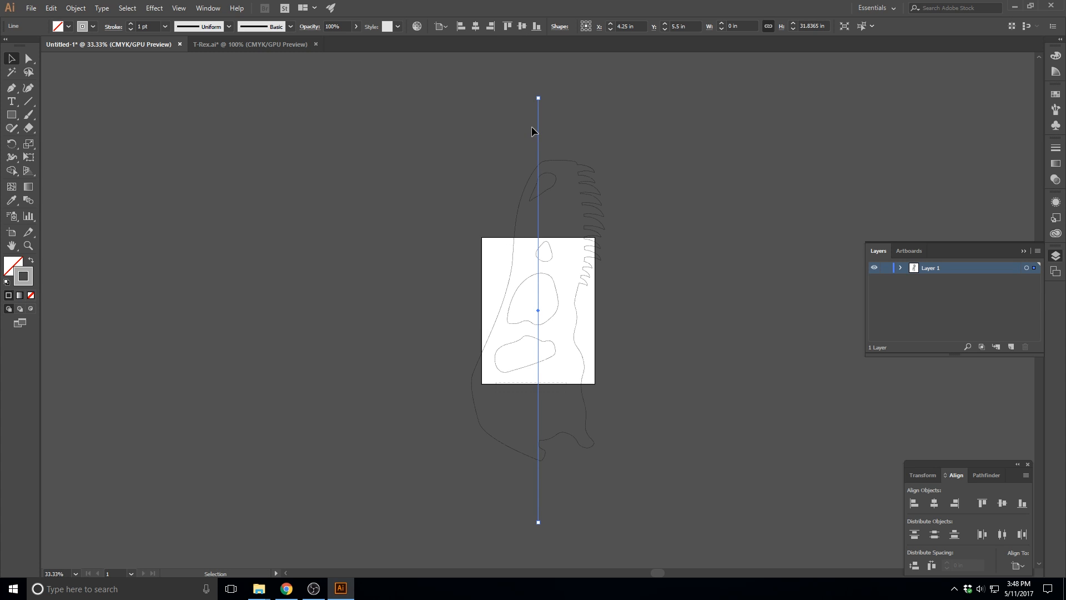
{"action": "key", "text": "ctrl+c"}
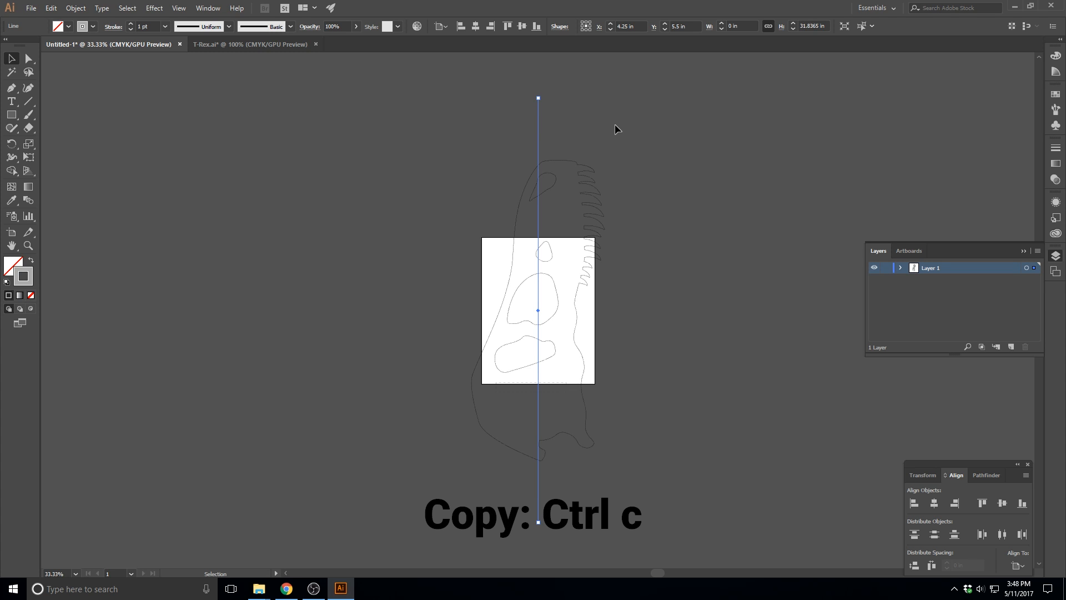
{"action": "key", "text": "ctrl+shift+v"}
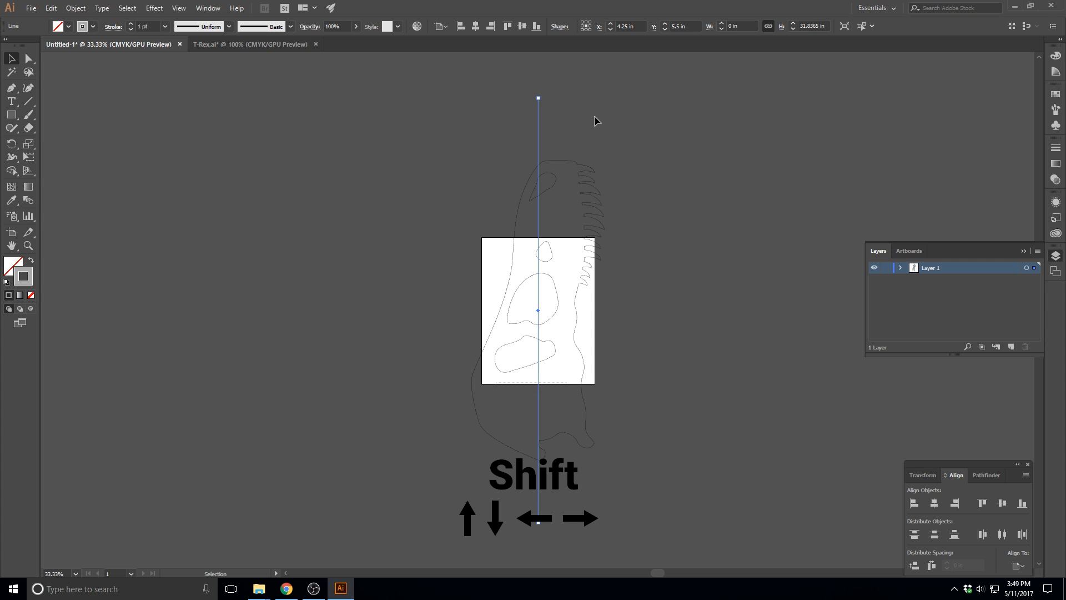
{"action": "key", "text": "shift"}
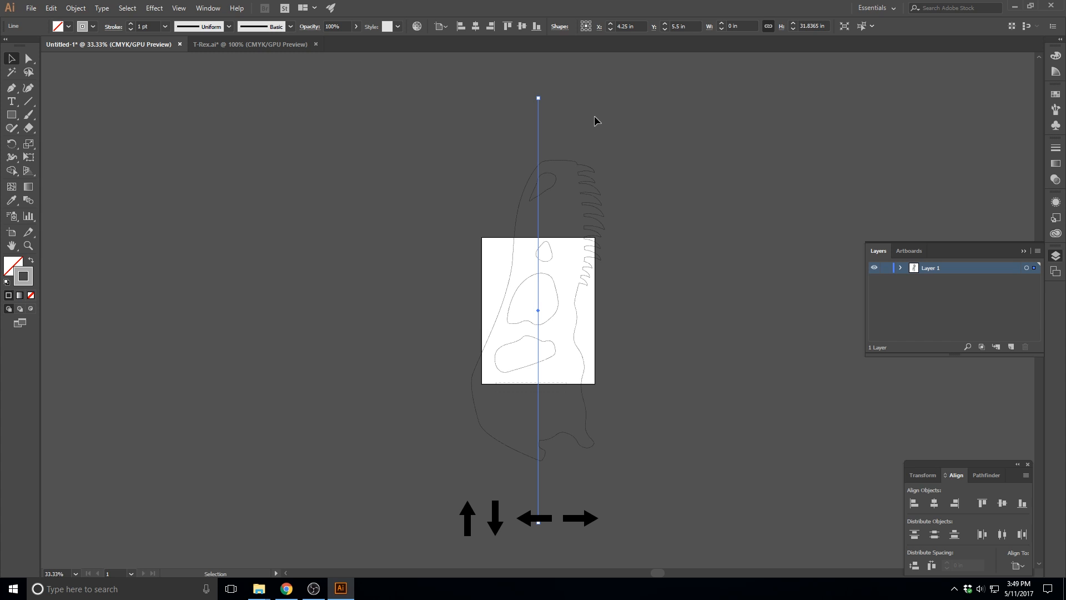
{"action": "key", "text": "shift+Left"}
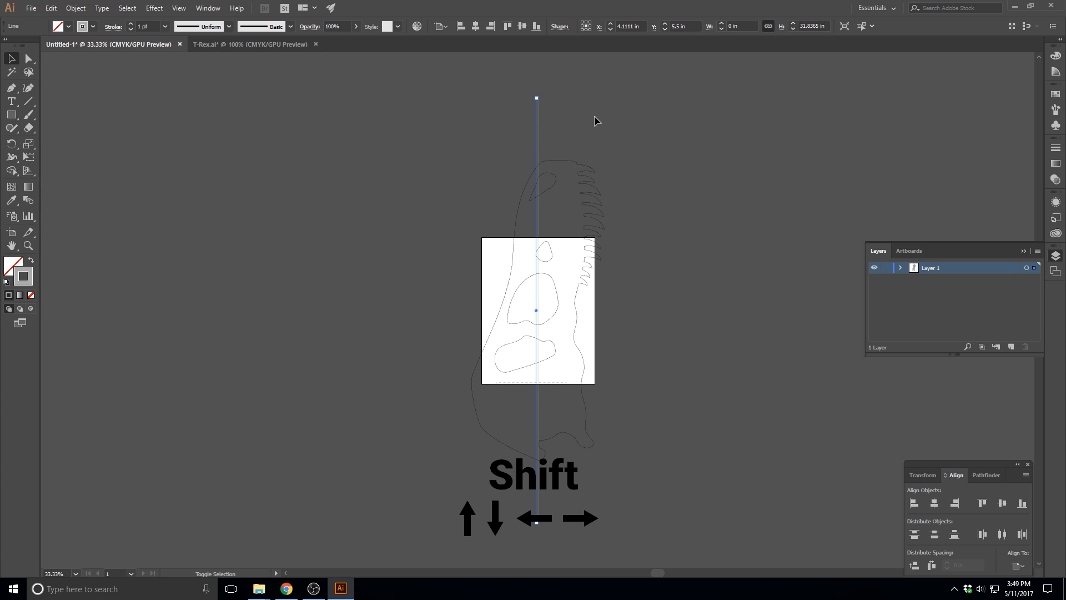
{"action": "key", "text": "shift+Left"}
{"action": "key", "text": "shift+Left"}
{"action": "key", "text": "shift+Left"}
{"action": "key", "text": "shift+Left"}
{"action": "key", "text": "shift+Left"}
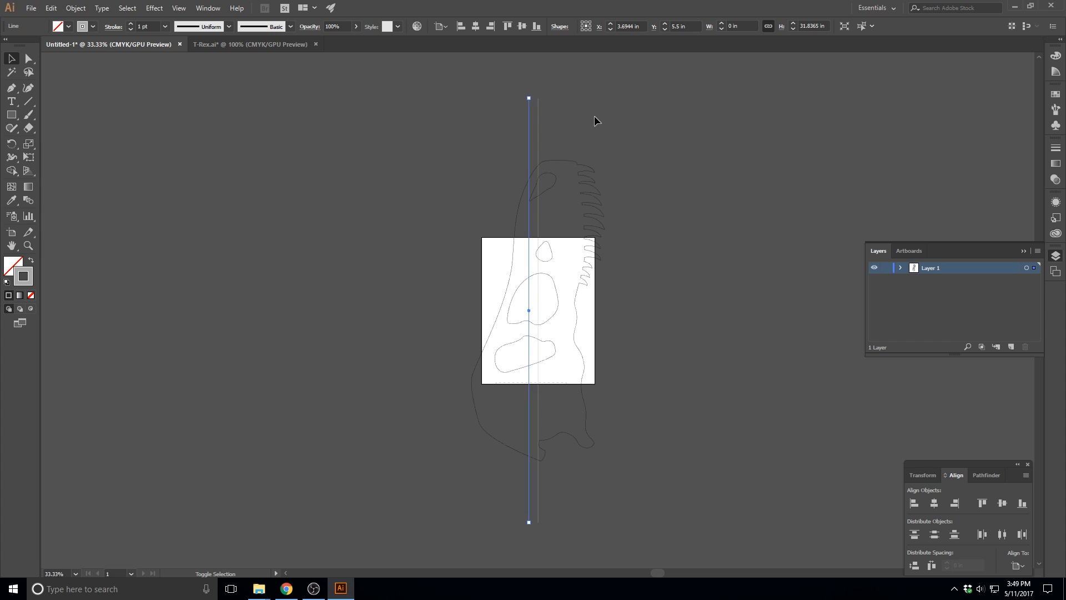
{"action": "key", "text": "shift+Left"}
{"action": "key", "text": "shift+Left"}
{"action": "key", "text": "shift+Left"}
{"action": "key", "text": "shift+Left"}
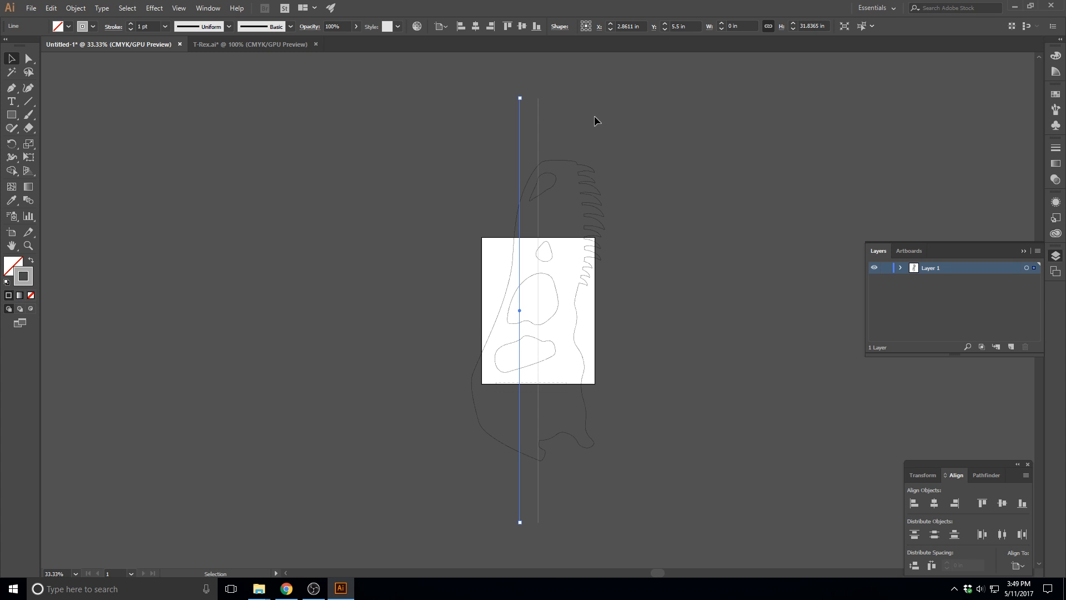
Duplicate the shifted line in place and nudge the new copy left to X 1.4722 in
{"action": "key", "text": "ctrl+c"}
{"action": "key", "text": "ctrl+shift+v"}
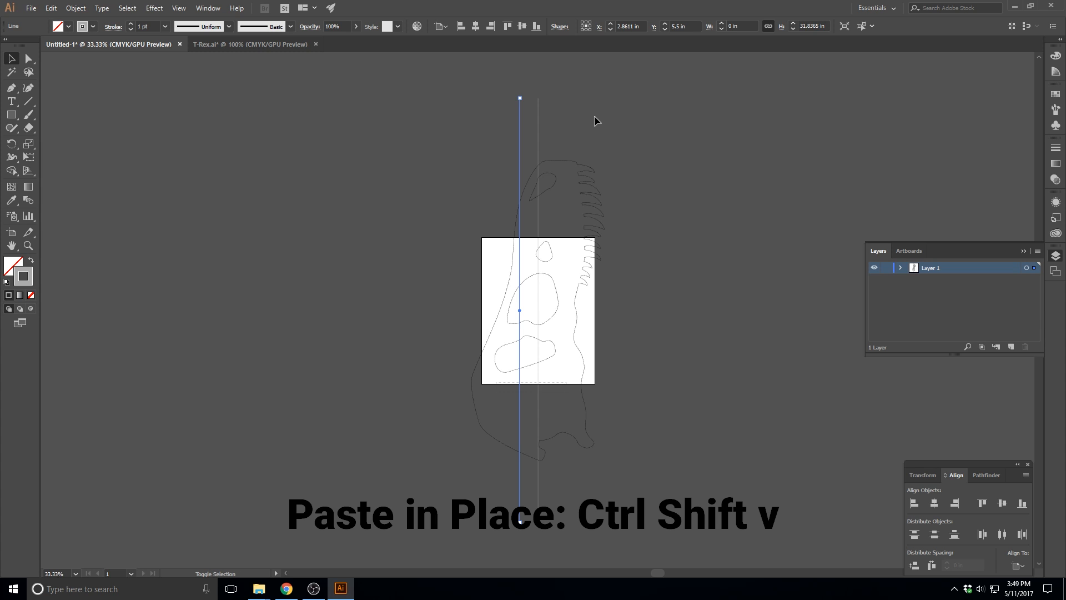
{"action": "key", "text": "shift+Left"}
{"action": "key", "text": "shift+Left"}
{"action": "key", "text": "shift+Left"}
{"action": "key", "text": "shift+Left"}
{"action": "key", "text": "shift+Left"}
{"action": "key", "text": "shift+Left"}
{"action": "key", "text": "shift+Left"}
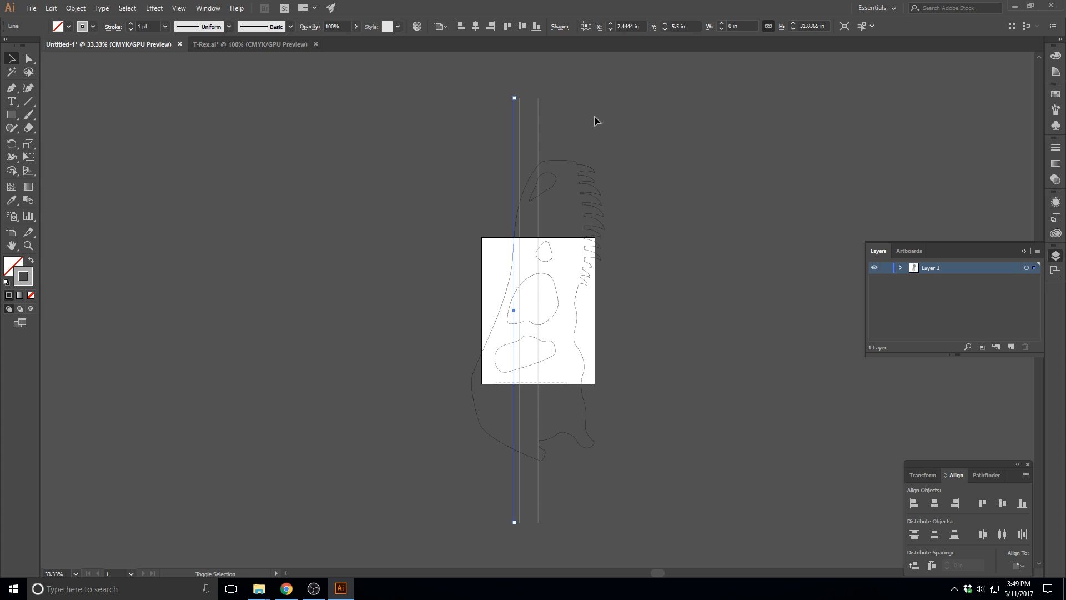
{"action": "key", "text": "shift+Left"}
{"action": "key", "text": "shift+Left"}
{"action": "key", "text": "shift+Left"}
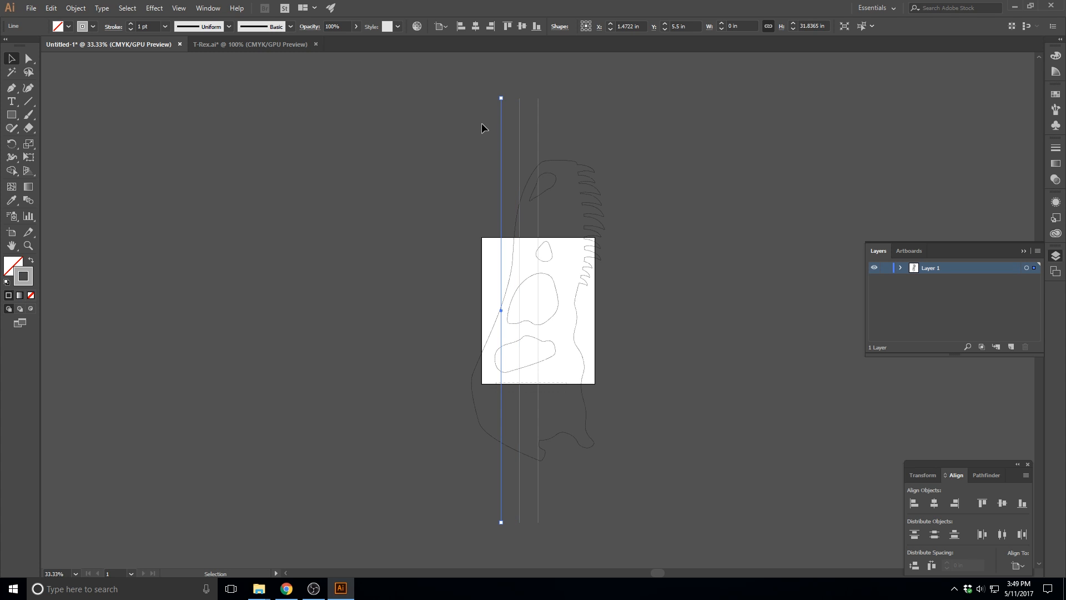
Duplicate the three vertical lines in place and nudge the copies left to X 0.3611 in
{"action": "left_click_drag", "start_coordinate": [572, 131], "coordinate": [502, 117]}
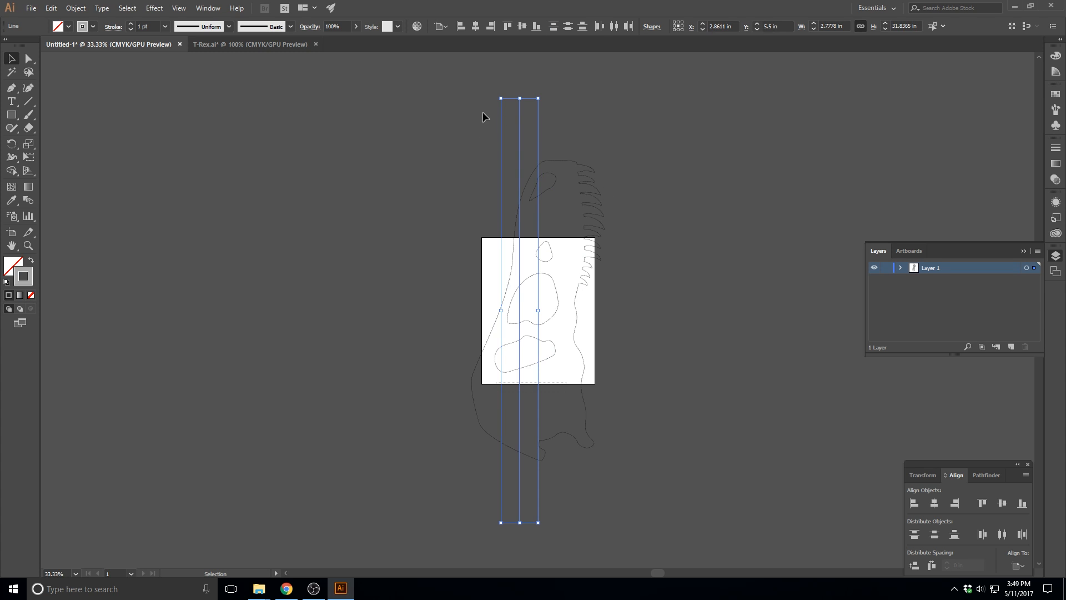
{"action": "left_click", "coordinate": [533, 118]}
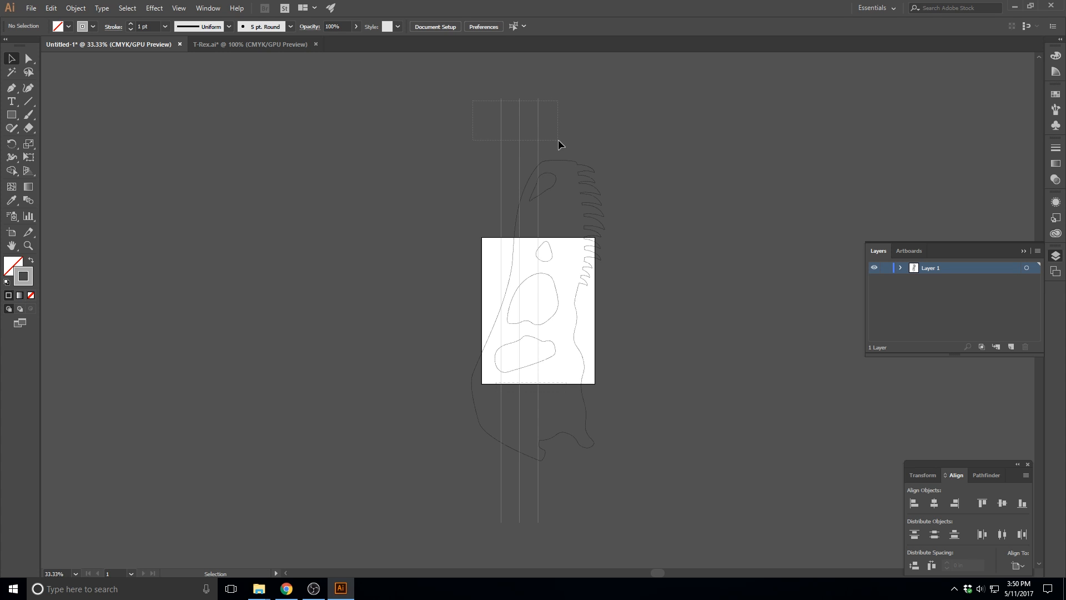
{"action": "left_click_drag", "start_coordinate": [558, 140], "coordinate": [559, 141]}
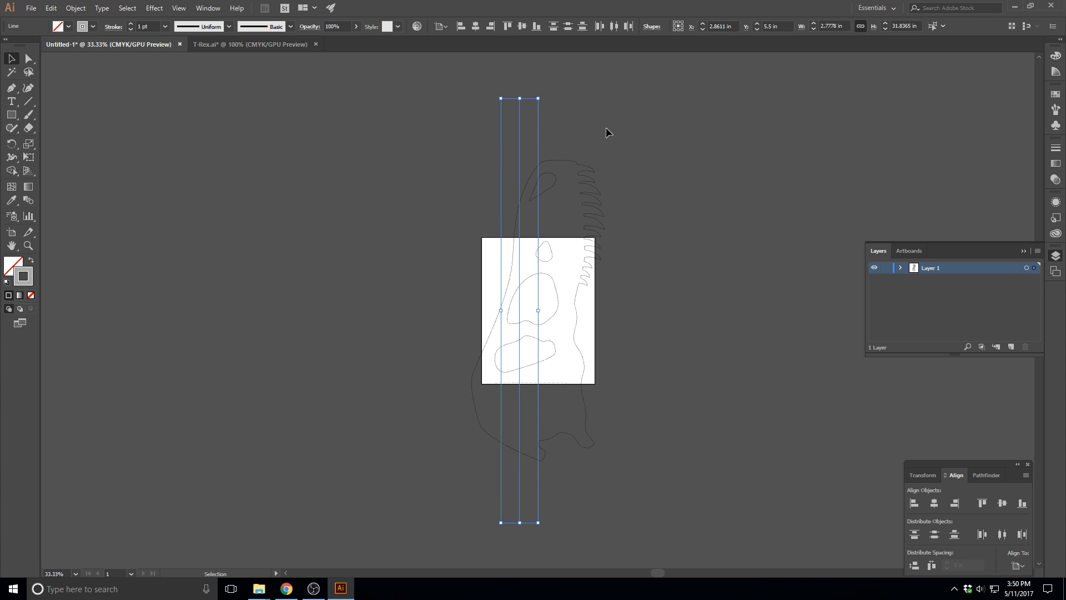
{"action": "key", "text": "ctrl+c"}
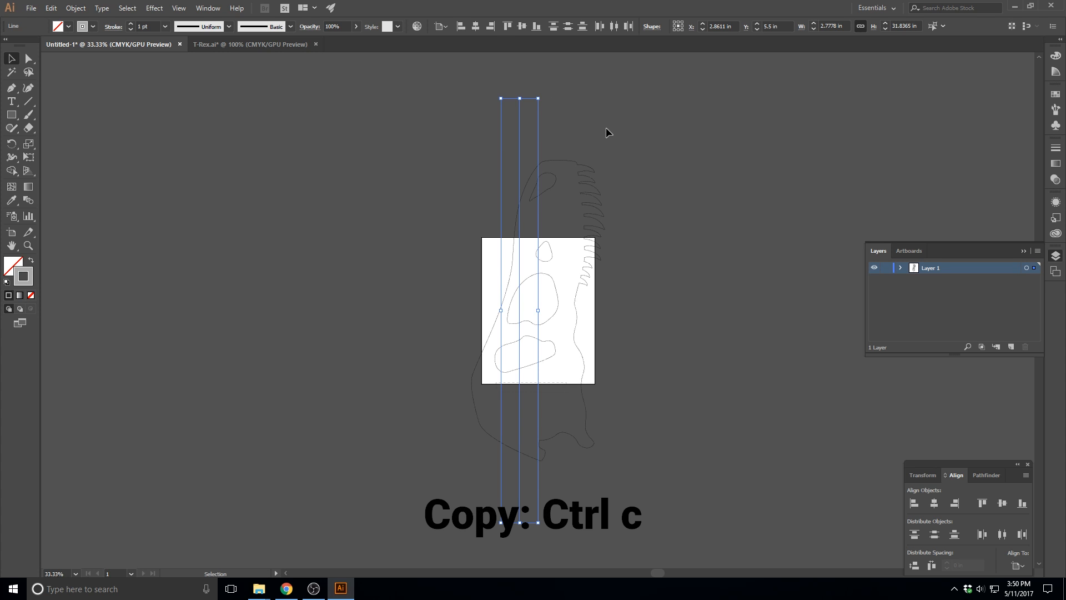
{"action": "key", "text": "ctrl+shift+v"}
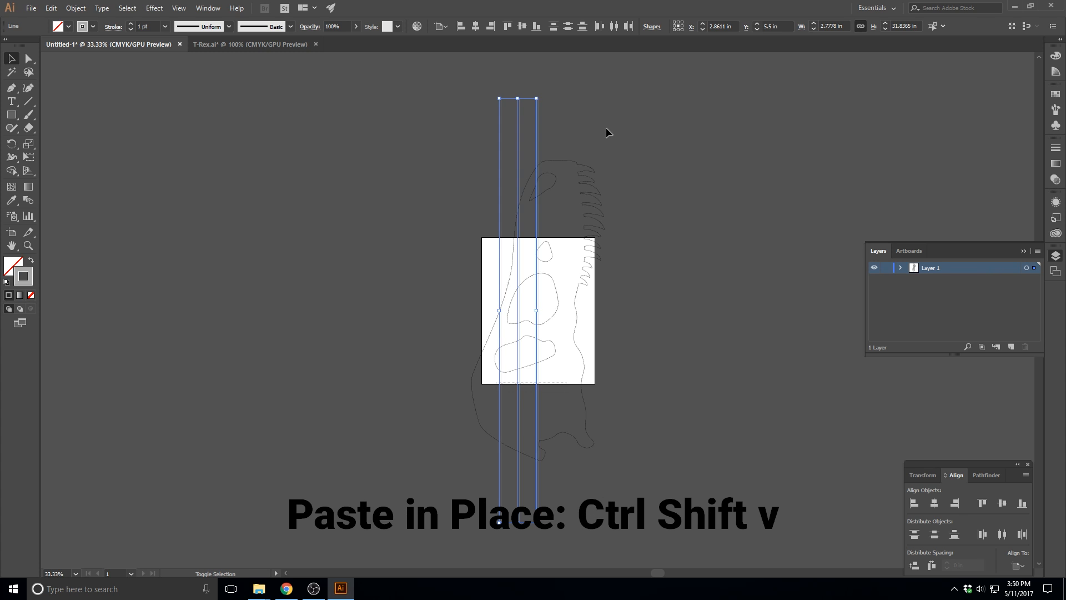
{"action": "key", "text": "Left"}
{"action": "key", "text": "Left"}
{"action": "key", "text": "Left"}
{"action": "key", "text": "Left"}
{"action": "key", "text": "Left"}
{"action": "key", "text": "Left"}
{"action": "key", "text": "Left"}
{"action": "key", "text": "Left"}
{"action": "key", "text": "Left"}
{"action": "key", "text": "Left"}
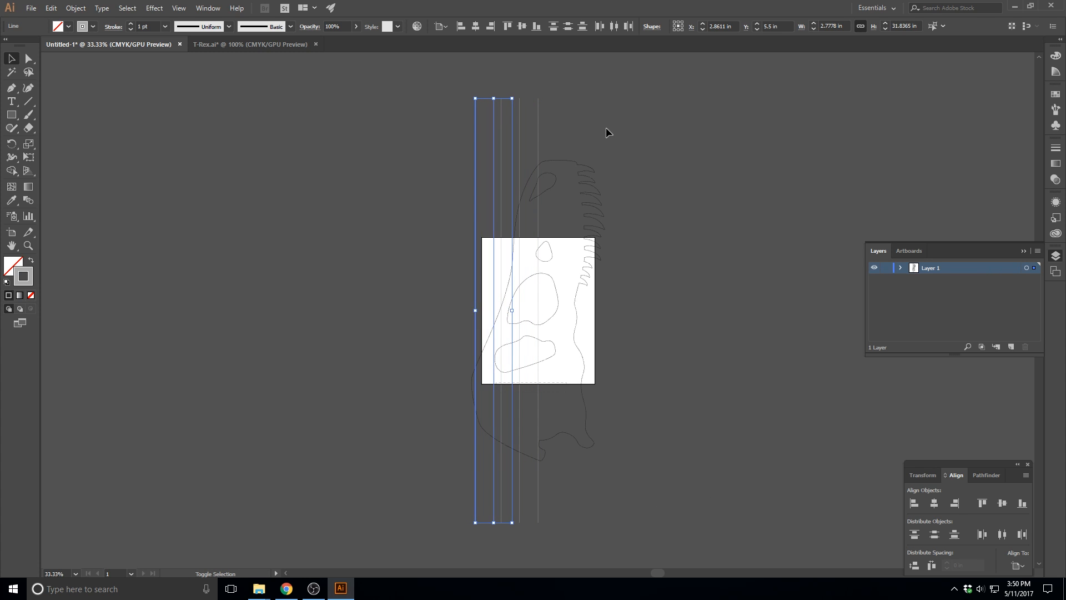
{"action": "key", "text": "Left"}
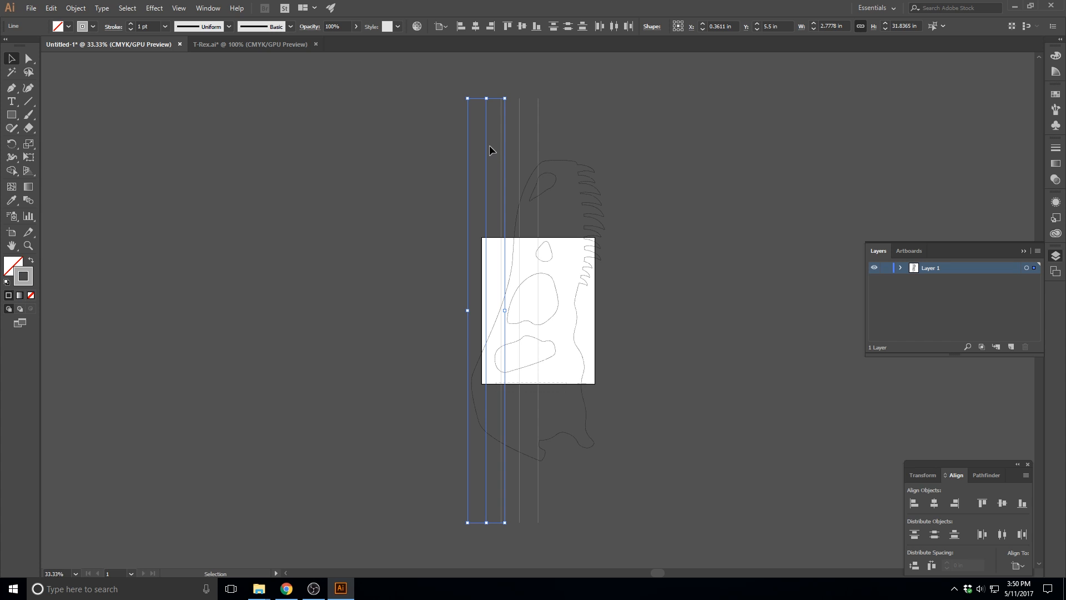
Move the three copied lines further left to X -1.3056 in, continuing the even spacing, and deselect them
{"action": "left_click_drag", "start_coordinate": [487, 146], "coordinate": [503, 168]}
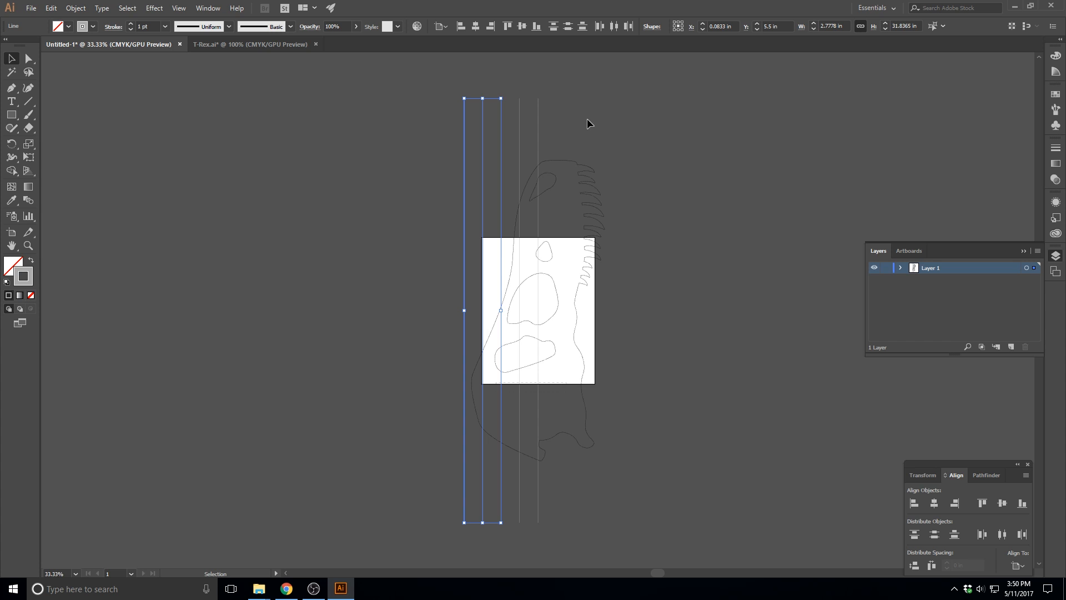
{"action": "key", "text": "Left"}
{"action": "key", "text": "Left"}
{"action": "key", "text": "Left"}
{"action": "key", "text": "Left"}
{"action": "key", "text": "Left"}
{"action": "key", "text": "Left"}
{"action": "key", "text": "Left"}
{"action": "key", "text": "Left"}
{"action": "key", "text": "Left"}
{"action": "key", "text": "Left"}
{"action": "key", "text": "Left"}
{"action": "key", "text": "Left"}
{"action": "key", "text": "Left"}
{"action": "key", "text": "Left"}
{"action": "key", "text": "Left"}
{"action": "key", "text": "Left"}
{"action": "key", "text": "Left"}
{"action": "key", "text": "Left"}
{"action": "key", "text": "Left"}
{"action": "key", "text": "Left"}
{"action": "key", "text": "shift+Left"}
{"action": "key", "text": "shift+Left"}
{"action": "key", "text": "shift+Left"}
{"action": "key", "text": "shift+Left"}
{"action": "key", "text": "shift+Left"}
{"action": "key", "text": "shift+Left"}
{"action": "key", "text": "shift+Left"}
{"action": "key", "text": "shift+Left"}
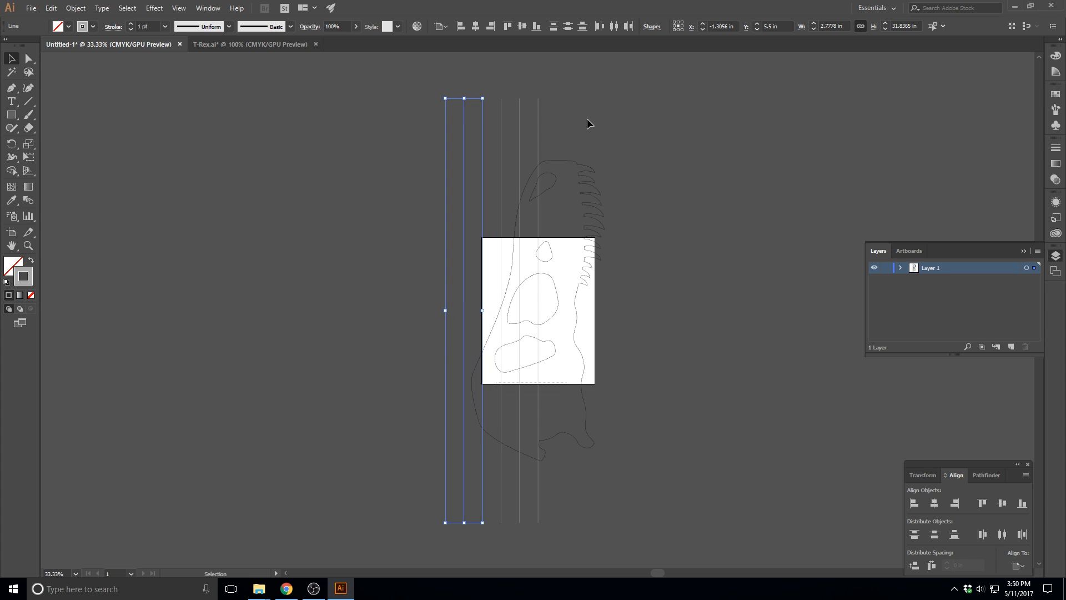
{"action": "left_click", "coordinate": [587, 118]}
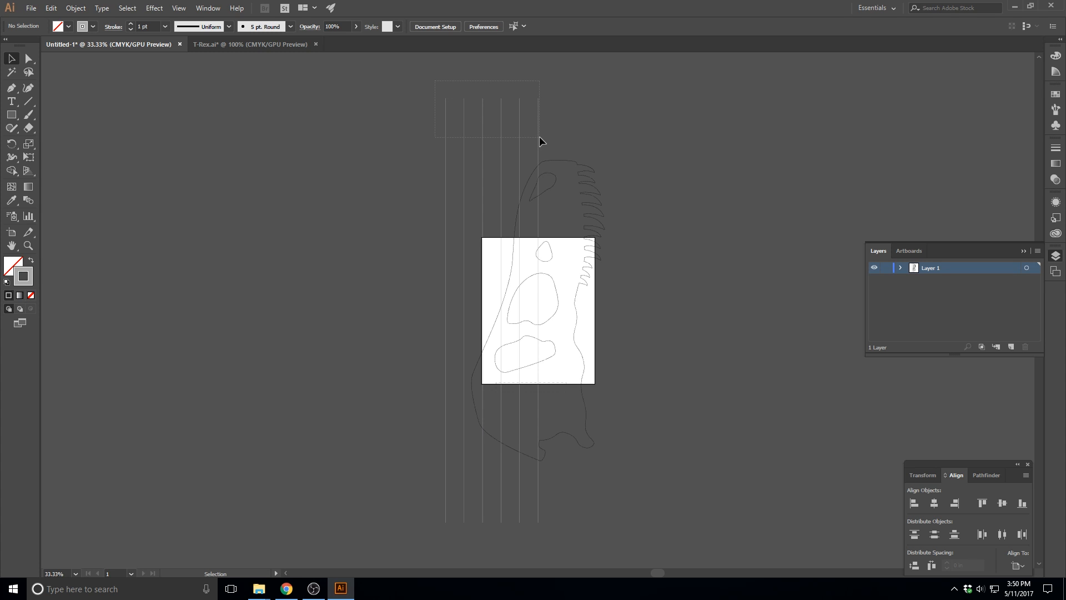
Duplicate all six vertical lines in place and move the copies right to X 7.7222 in
{"action": "left_click_drag", "start_coordinate": [551, 137], "coordinate": [551, 137]}
{"action": "key", "text": "ctrl+c"}
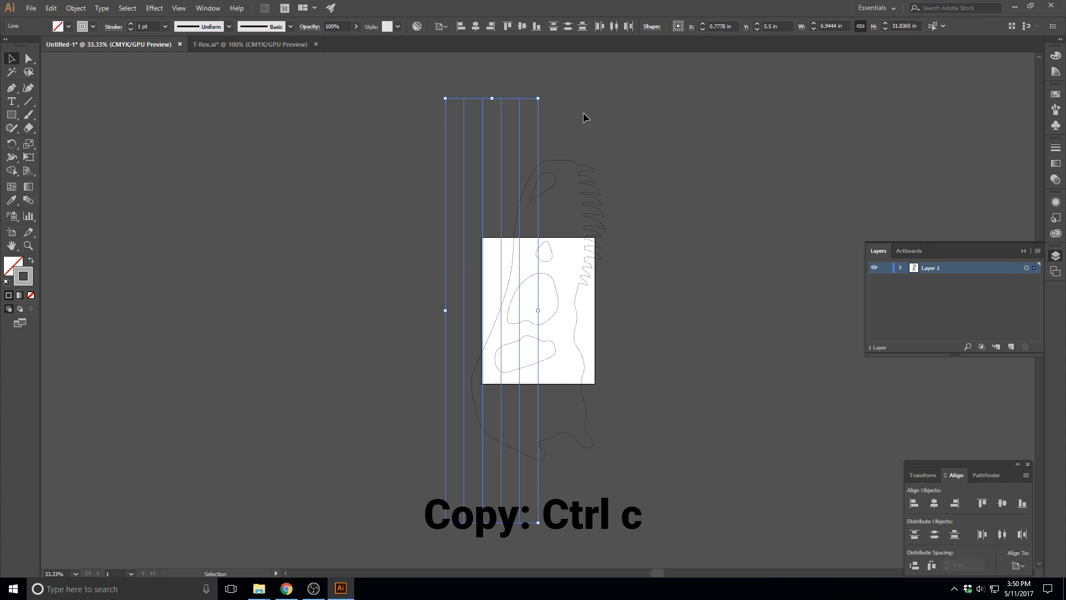
{"action": "key", "text": "ctrl+shift+v"}
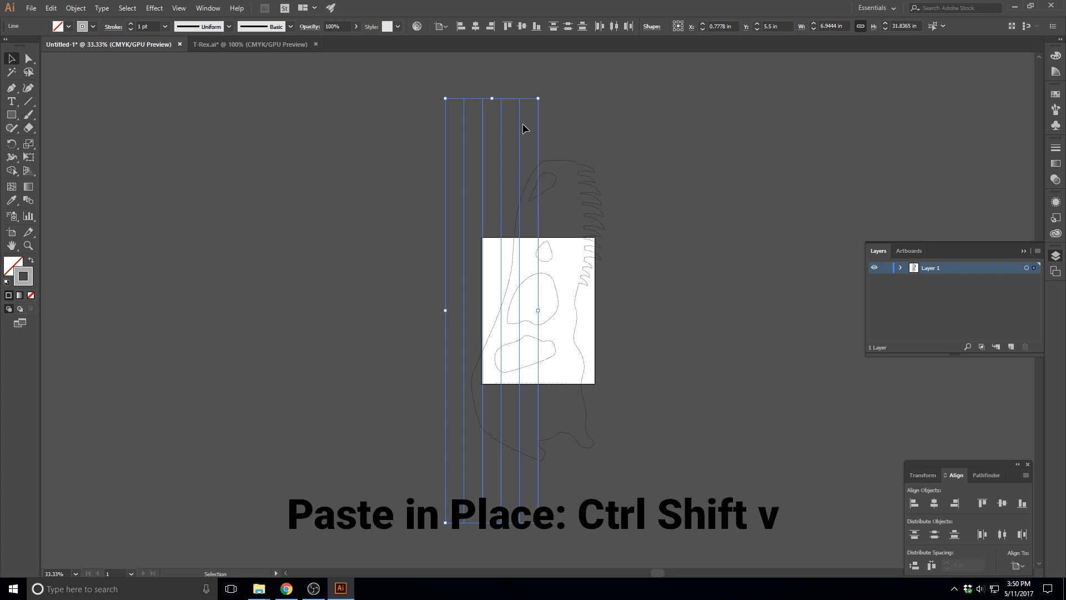
{"action": "left_click_drag", "start_coordinate": [522, 130], "coordinate": [610, 135]}
{"action": "key", "text": "ctrl+equal"}
{"action": "key", "text": "ctrl+equal"}
{"action": "key", "text": "ctrl+equal"}
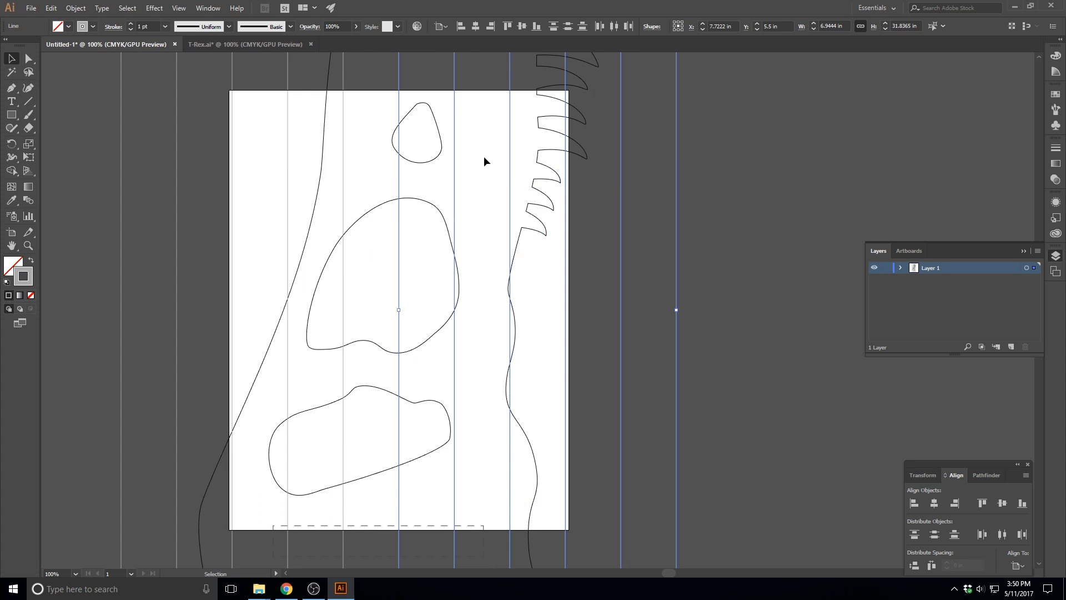
{"action": "scroll", "coordinate": [484, 155], "scroll_direction": "up", "scroll_amount": 10}
{"action": "mouse_move", "coordinate": [455, 190]}
{"action": "left_mouse_down"}
{"action": "mouse_move", "coordinate": [468, 191]}
{"action": "mouse_move", "coordinate": [453, 190]}
{"action": "left_mouse_up"}
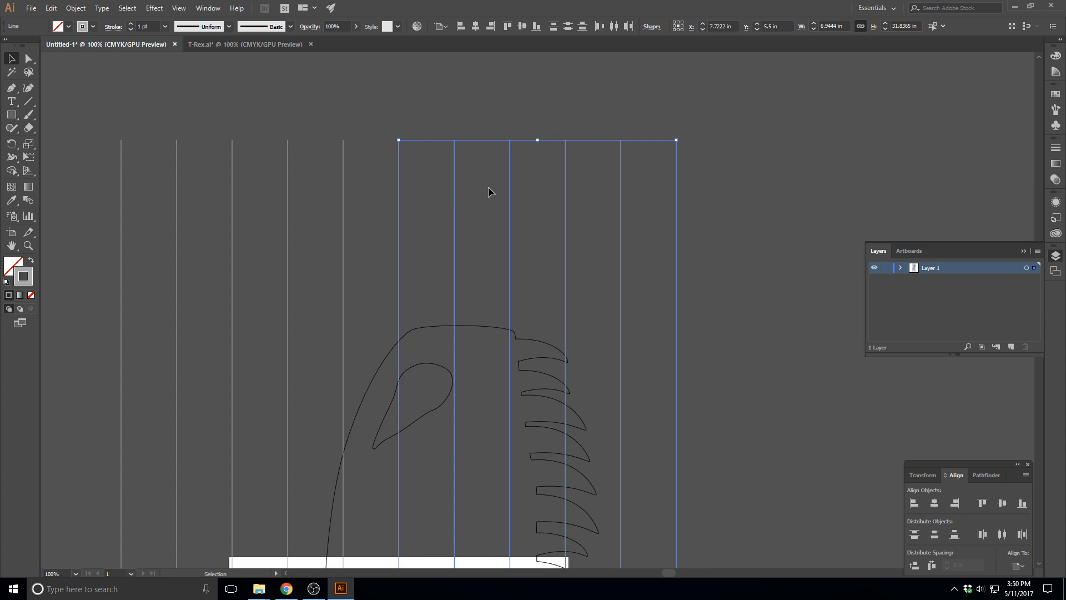
Nudge the six copied lines right to X 9.1111 in so they sit one grid spacing past the center line
{"action": "key", "text": "Right"}
{"action": "key", "text": "Right"}
{"action": "key", "text": "Right"}
{"action": "key", "text": "Right"}
{"action": "key", "text": "Right"}
{"action": "key", "text": "Right"}
{"action": "key", "text": "Right"}
{"action": "key", "text": "Right"}
{"action": "key", "text": "Right"}
{"action": "key", "text": "Right"}
{"action": "key", "text": "Right"}
{"action": "key", "text": "Right"}
{"action": "key", "text": "Right"}
{"action": "key", "text": "Right"}
{"action": "key", "text": "Right"}
{"action": "key", "text": "Right"}
{"action": "key", "text": "Right"}
{"action": "key", "text": "Right"}
{"action": "key", "text": "Right"}
{"action": "key", "text": "Right"}
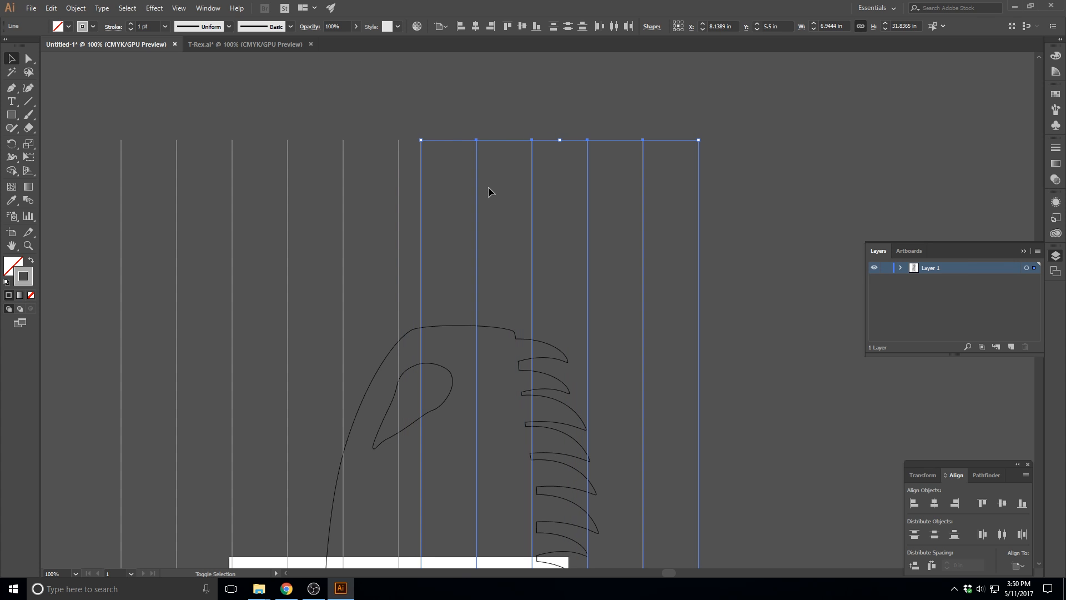
{"action": "key", "text": "Right"}
{"action": "key", "text": "Right"}
{"action": "key", "text": "Right"}
{"action": "key", "text": "Right"}
{"action": "key", "text": "Right"}
{"action": "key", "text": "Right"}
{"action": "key", "text": "Right"}
{"action": "key", "text": "Right"}
{"action": "key", "text": "Right"}
{"action": "key", "text": "Right"}
{"action": "key", "text": "Right"}
{"action": "key", "text": "Right"}
{"action": "key", "text": "Right"}
{"action": "key", "text": "Right"}
{"action": "key", "text": "Right"}
{"action": "key", "text": "Right"}
{"action": "key", "text": "Right"}
{"action": "key", "text": "Right"}
{"action": "key", "text": "Right"}
{"action": "key", "text": "Right"}
{"action": "key", "text": "ctrl"}
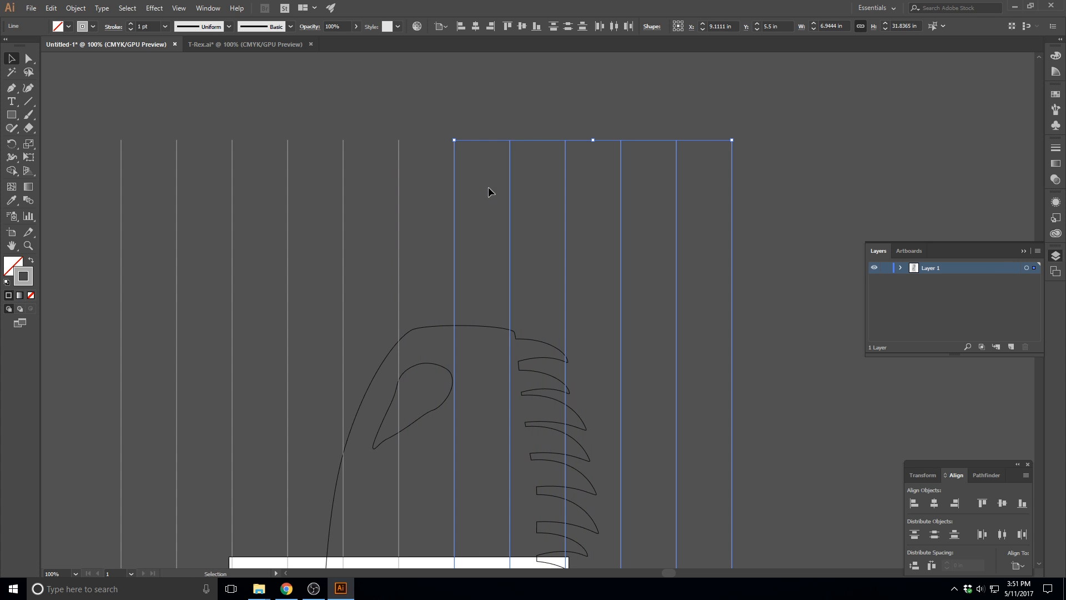
{"action": "key", "text": "ctrl+minus"}
{"action": "key", "text": "ctrl+minus"}
{"action": "key", "text": "ctrl+minus"}
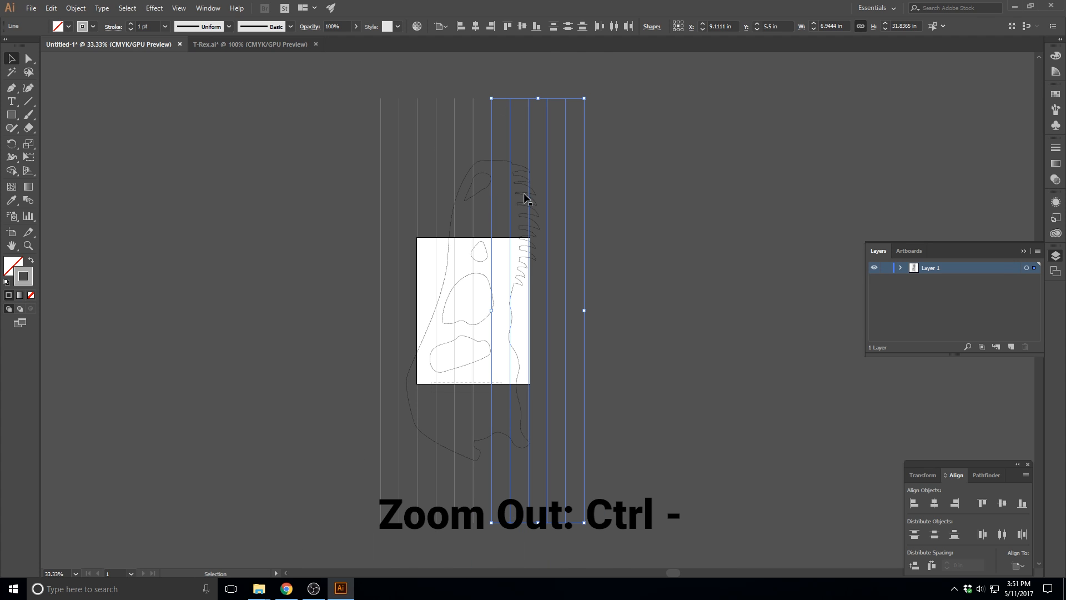
Delete the surplus vertical line at the far right of the grid
{"action": "left_click", "coordinate": [695, 239]}
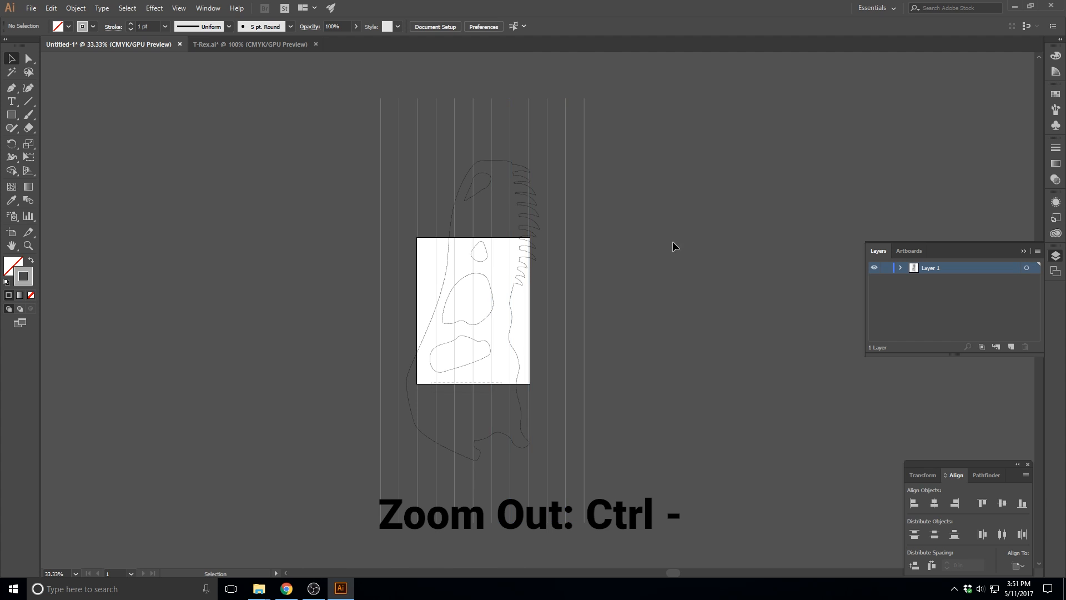
{"action": "left_click", "coordinate": [584, 169]}
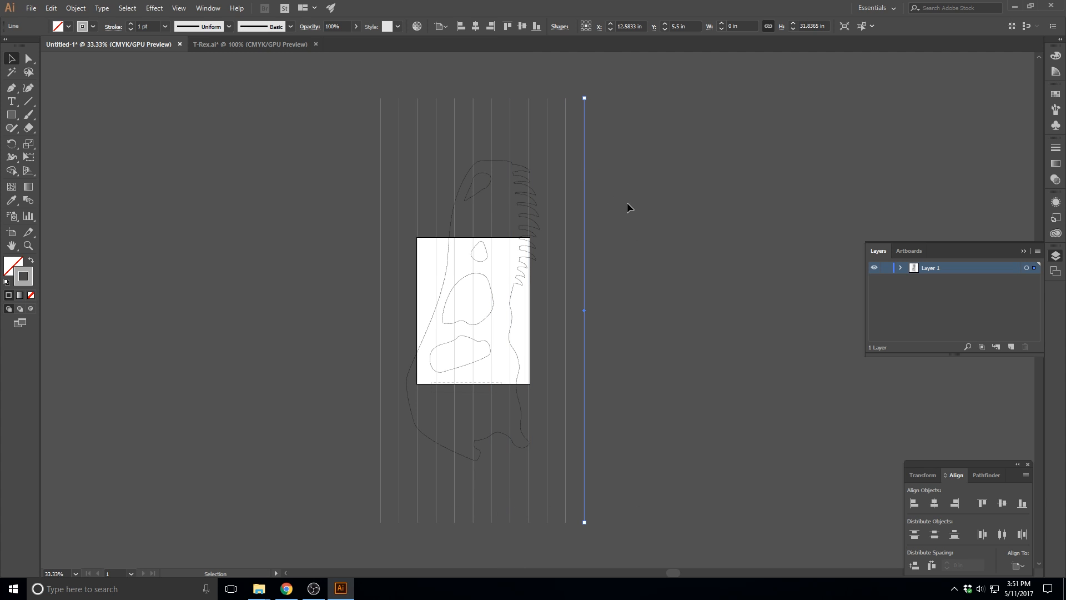
{"action": "key", "text": "Delete"}
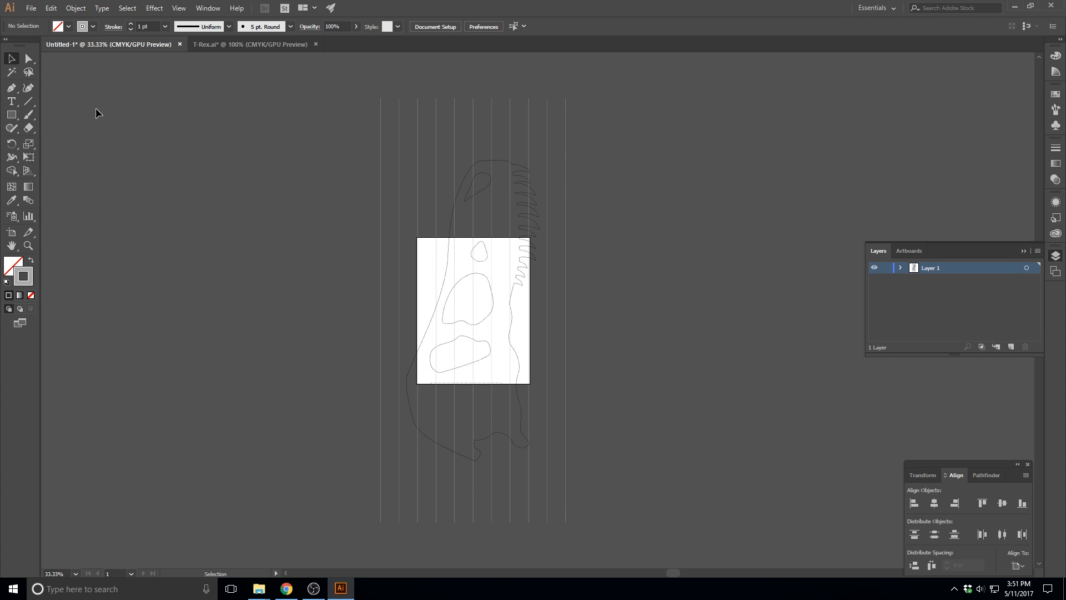
Draw a horizontal line about 13.89 in long through the artboard's center, from the leftmost to the rightmost vertical line
{"action": "left_click", "coordinate": [31, 101]}
{"action": "left_click_drag", "start_coordinate": [379, 309], "coordinate": [565, 311]}
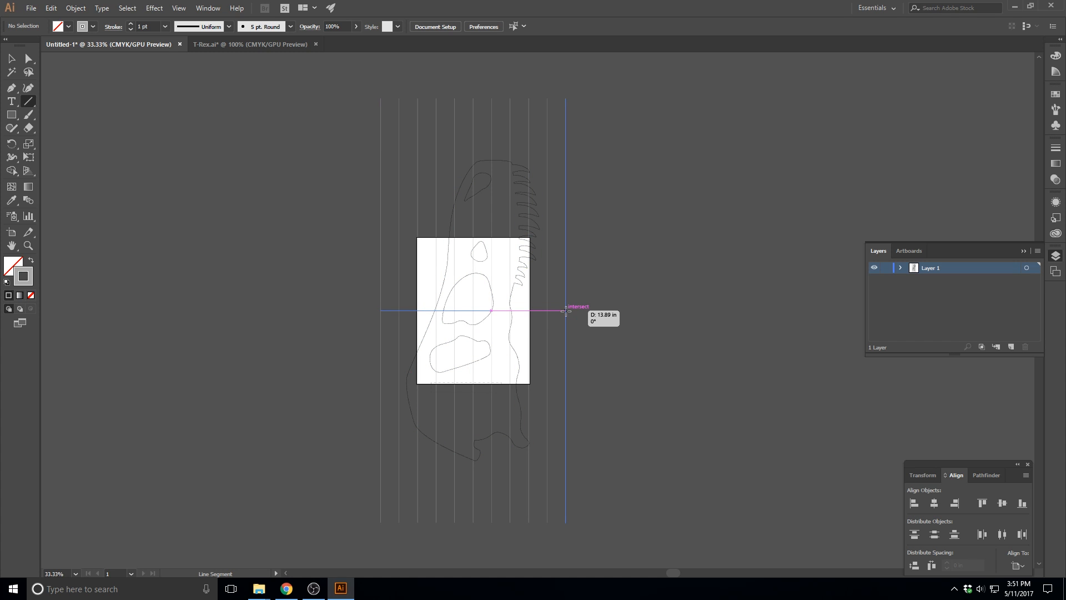
{"action": "left_click_drag", "start_coordinate": [565, 311], "coordinate": [566, 311]}
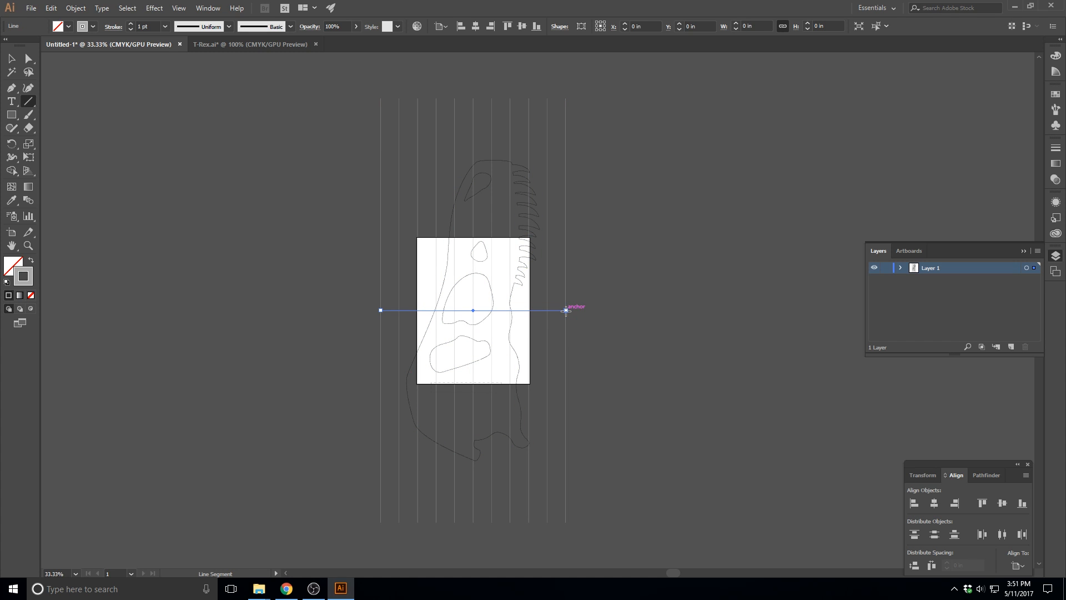
{"action": "key", "text": "v"}
{"action": "left_click", "coordinate": [395, 318]}
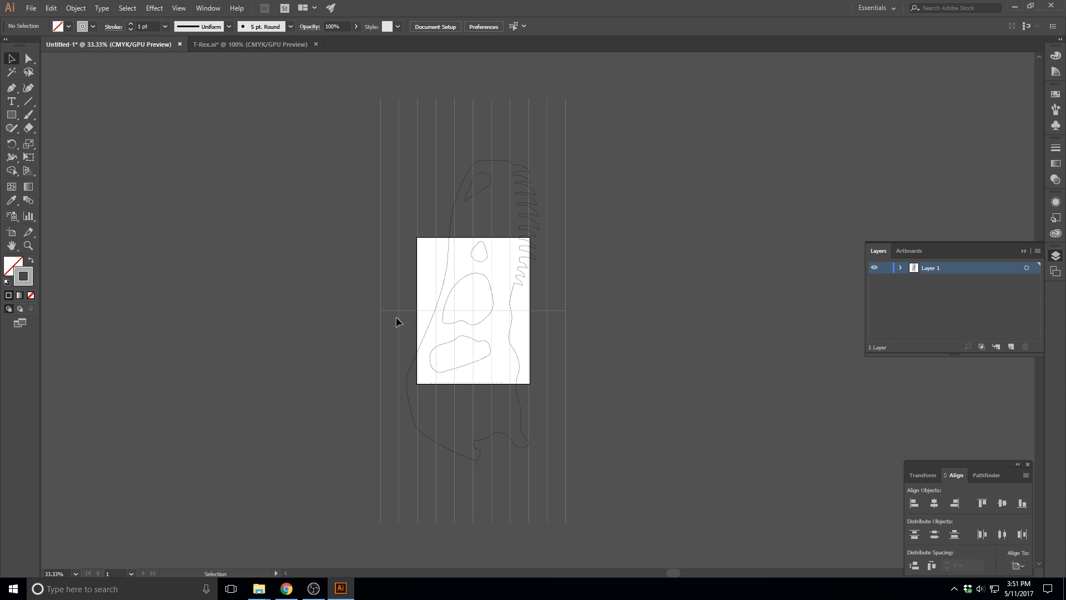
Duplicate the horizontal center line in place and nudge the copy up by one grid spacing
{"action": "left_click", "coordinate": [405, 310]}
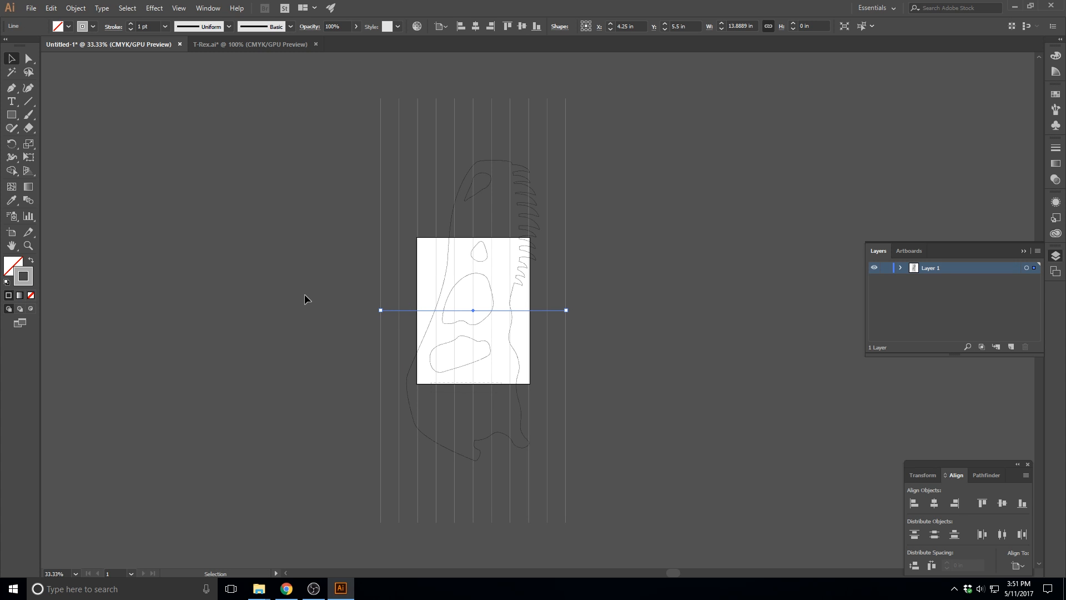
{"action": "key", "text": "ctrl+c"}
{"action": "key", "text": "ctrl+shift+v"}
{"action": "key", "text": "Up"}
{"action": "key", "text": "Up"}
{"action": "key", "text": "Up"}
{"action": "key", "text": "Up"}
{"action": "key", "text": "Up"}
{"action": "key", "text": "Up"}
{"action": "key", "text": "Up"}
{"action": "key", "text": "Up"}
{"action": "key", "text": "Up"}
{"action": "key", "text": "Up"}
{"action": "key", "text": "Up"}
{"action": "key", "text": "Up"}
{"action": "key", "text": "Up"}
{"action": "key", "text": "Up"}
{"action": "key", "text": "Up"}
{"action": "key", "text": "Up"}
{"action": "key", "text": "Up"}
{"action": "key", "text": "Up"}
{"action": "key", "text": "Up"}
{"action": "key", "text": "Up"}
{"action": "key", "text": "Up"}
{"action": "key", "text": "Up"}
{"action": "key", "text": "Up"}
{"action": "key", "text": "Up"}
{"action": "key", "text": "Up"}
{"action": "key", "text": "Up"}
{"action": "key", "text": "Up"}
{"action": "key", "text": "Up"}
{"action": "key", "text": "Up"}
{"action": "key", "text": "Up"}
{"action": "key", "text": "Up"}
{"action": "key", "text": "Up"}
{"action": "key", "text": "Up"}
{"action": "key", "text": "Up"}
{"action": "key", "text": "Up"}
{"action": "key", "text": "Up"}
{"action": "key", "text": "Up"}
{"action": "key", "text": "Up"}
{"action": "key", "text": "Up"}
{"action": "key", "text": "Up"}
Duplicate the raised horizontal line in place and nudge the new copy up to Y 2.7222 in
{"action": "key", "text": "ctrl+c"}
{"action": "key", "text": "ctrl+f"}
{"action": "key", "text": "shift+Up"}
{"action": "key", "text": "shift+Up"}
{"action": "key", "text": "shift+Up"}
{"action": "key", "text": "shift+Up"}
{"action": "key", "text": "shift+Up"}
{"action": "key", "text": "shift+Up"}
{"action": "key", "text": "shift+Up"}
{"action": "key", "text": "shift+Up"}
{"action": "key", "text": "shift+Up"}
{"action": "key", "text": "shift+Up"}
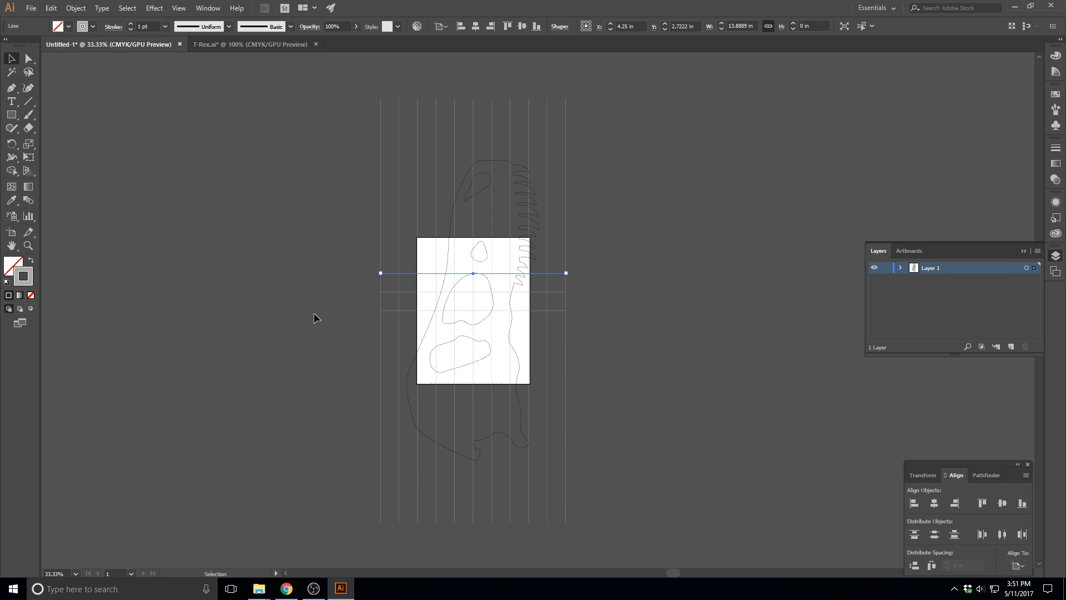
Duplicate the three horizontal lines in place and move the copies up to continue the even spacing
{"action": "left_click", "coordinate": [392, 292], "text": "shift"}
{"action": "left_click", "coordinate": [392, 310], "text": "shift"}
{"action": "key", "text": "ctrl+c"}
{"action": "key", "text": "ctrl+f"}
{"action": "key", "text": "shift+Up"}
{"action": "key", "text": "shift+Up"}
{"action": "key", "text": "shift+Up"}
{"action": "key", "text": "shift+Up"}
{"action": "key", "text": "shift+Up"}
{"action": "key", "text": "shift+Up"}
{"action": "key", "text": "shift+Up"}
{"action": "key", "text": "shift+Up"}
{"action": "key", "text": "shift+Up"}
{"action": "key", "text": "shift+Up"}
{"action": "key", "text": "shift+Up"}
{"action": "key", "text": "shift+Up"}
{"action": "key", "text": "shift+Up"}
{"action": "key", "text": "shift+Up"}
{"action": "key", "text": "shift+Up"}
{"action": "key", "text": "shift+Up"}
{"action": "key", "text": "ctrl+plus"}
{"action": "key", "text": "ctrl+plus"}
{"action": "left_click_drag", "start_coordinate": [445, 348], "coordinate": [445, 331]}
{"action": "key", "text": "shift+Up"}
{"action": "key", "text": "shift+Up"}
{"action": "key", "text": "shift+Up"}
{"action": "key", "text": "shift+Up"}
{"action": "key", "text": "shift+Up"}
{"action": "key", "text": "shift+Up"}
{"action": "key", "text": "shift+Up"}
{"action": "key", "text": "shift+Up"}
{"action": "key", "text": "shift+Up"}
{"action": "key", "text": "shift+Up"}
Duplicate the six horizontal lines in place and move the copies up to Y -6.3056 in
{"action": "left_click", "coordinate": [382, 333], "text": "shift"}
{"action": "left_click", "coordinate": [381, 370], "text": "shift"}
{"action": "left_click", "coordinate": [381, 407], "text": "shift"}
{"action": "key", "text": "ctrl+c"}
{"action": "key", "text": "ctrl+f"}
{"action": "left_click_drag", "start_coordinate": [381, 407], "coordinate": [381, 222]}
{"action": "key", "text": "shift+Up"}
{"action": "key", "text": "shift+Up"}
{"action": "key", "text": "shift+Up"}
{"action": "key", "text": "shift+Up"}
{"action": "key", "text": "shift+Up"}
{"action": "key", "text": "shift+Up"}
{"action": "key", "text": "shift+Up"}
{"action": "key", "text": "shift+Up"}
{"action": "key", "text": "shift+Up"}
{"action": "key", "text": "shift+Up"}
{"action": "key", "text": "ctrl+minus"}
{"action": "key", "text": "ctrl+minus"}
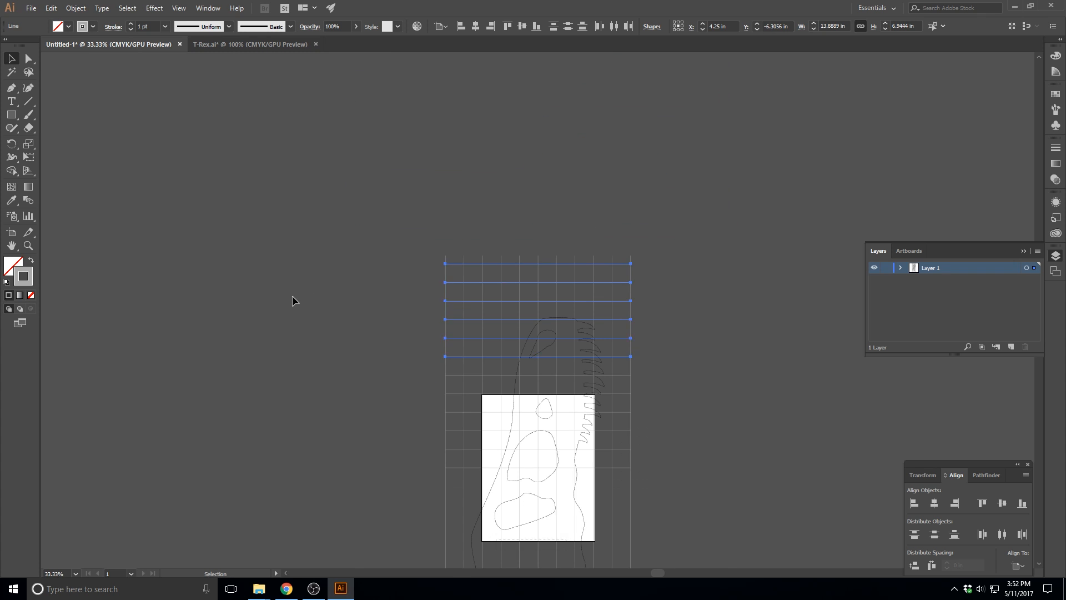
Delete the surplus topmost horizontal line of the grid
{"action": "scroll", "coordinate": [292, 295], "scroll_direction": "down", "scroll_amount": 4}
{"action": "left_click", "coordinate": [500, 117]}
{"action": "left_click", "coordinate": [473, 132]}
{"action": "left_click", "coordinate": [473, 117]}
{"action": "key", "text": "Delete"}
Duplicate the eleven horizontal lines in place and move the copies down to Y 13.8333 in, below the center line
{"action": "left_click_drag", "start_coordinate": [455, 126], "coordinate": [456, 328]}
{"action": "key", "text": "ctrl+c"}
{"action": "key", "text": "ctrl+f"}
{"action": "left_click_drag", "start_coordinate": [621, 136], "coordinate": [621, 321]}
{"action": "key", "text": "ctrl+plus"}
{"action": "key", "text": "ctrl+plus"}
{"action": "key", "text": "ctrl+plus"}
{"action": "left_click_drag", "start_coordinate": [282, 231], "coordinate": [282, 250]}
{"action": "mouse_move", "coordinate": [282, 249]}
{"action": "left_mouse_down"}
{"action": "mouse_move", "coordinate": [283, 228]}
{"action": "mouse_move", "coordinate": [282, 257]}
{"action": "left_mouse_up"}
{"action": "key", "text": "ctrl+minus"}
{"action": "key", "text": "ctrl+minus"}
{"action": "key", "text": "ctrl+minus"}
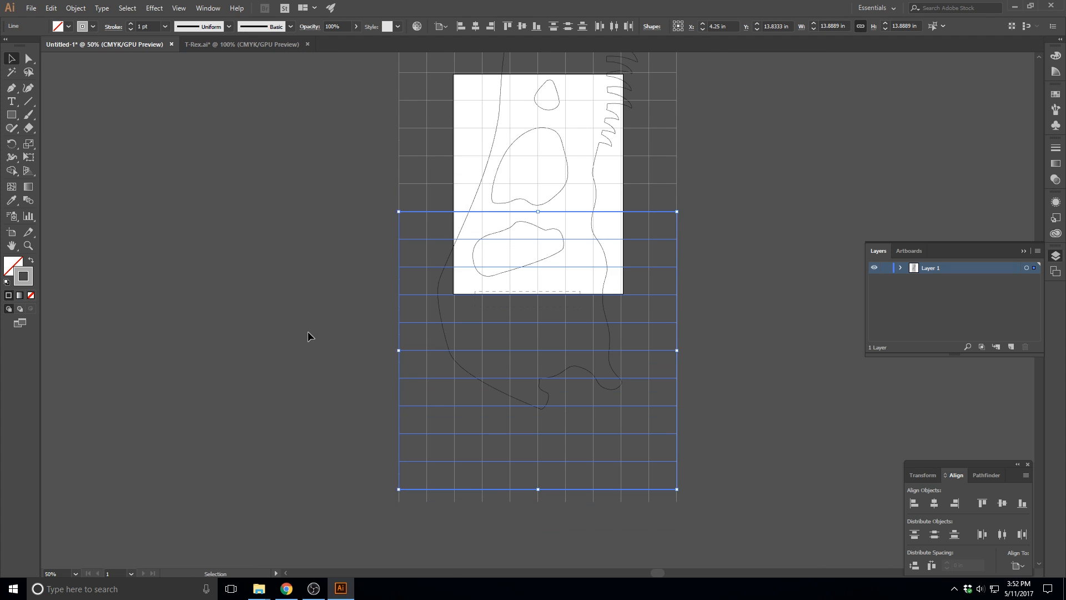
Delete the surplus bottommost horizontal line of the grid
{"action": "left_click", "coordinate": [308, 331]}
{"action": "left_click", "coordinate": [501, 500]}
{"action": "key", "text": "Delete"}
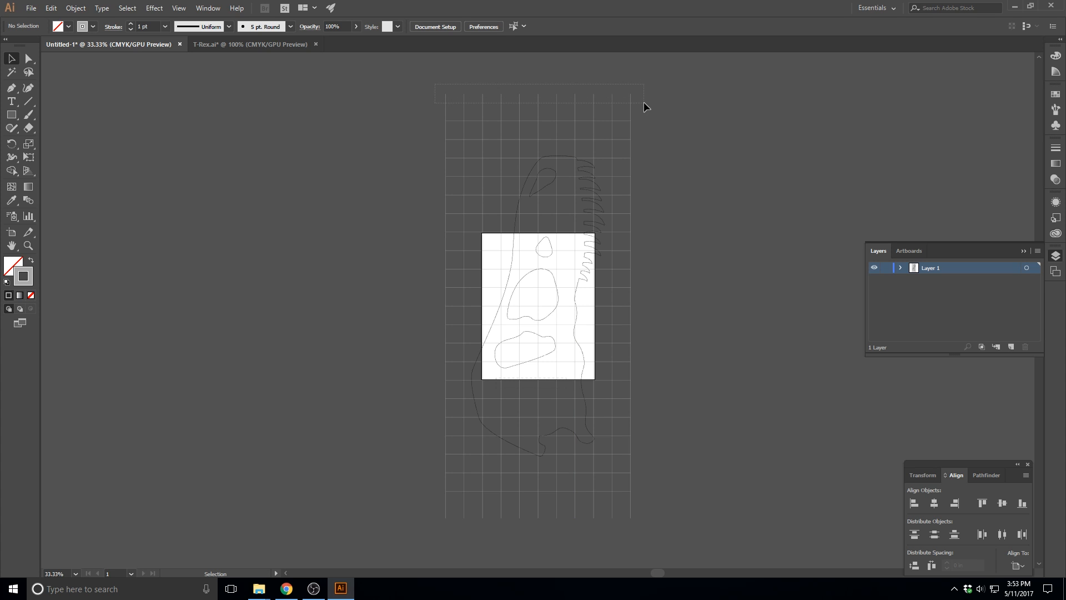
Shorten all vertical lines at both ends to 27.7778 in so they meet the outermost horizontal lines, and deselect them
{"action": "left_click_drag", "start_coordinate": [644, 102], "coordinate": [644, 103]}
{"action": "left_click_drag", "start_coordinate": [540, 95], "coordinate": [540, 121]}
{"action": "left_click_drag", "start_coordinate": [539, 524], "coordinate": [541, 491]}
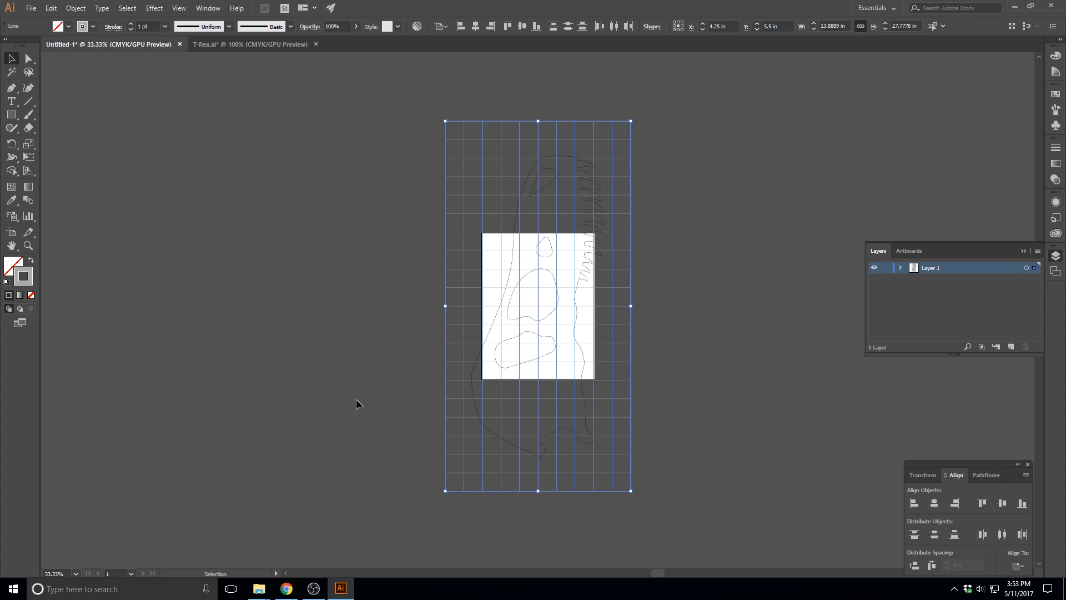
{"action": "left_click", "coordinate": [356, 400]}
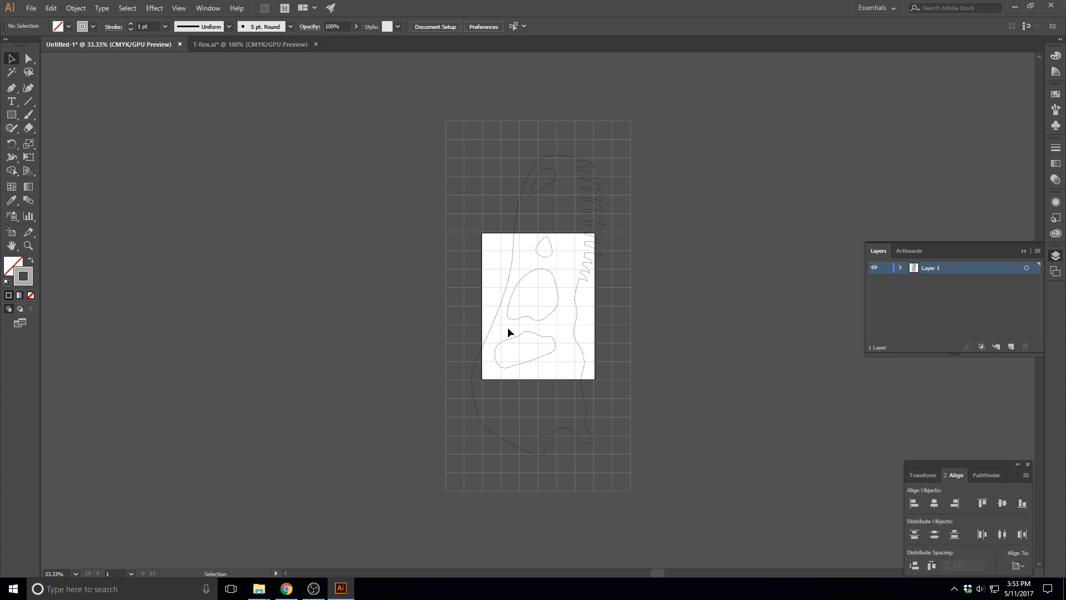
Draw a circle 1 in in diameter with the Ellipse tool in the empty area left of the grid
{"action": "key", "text": "ctrl+1"}
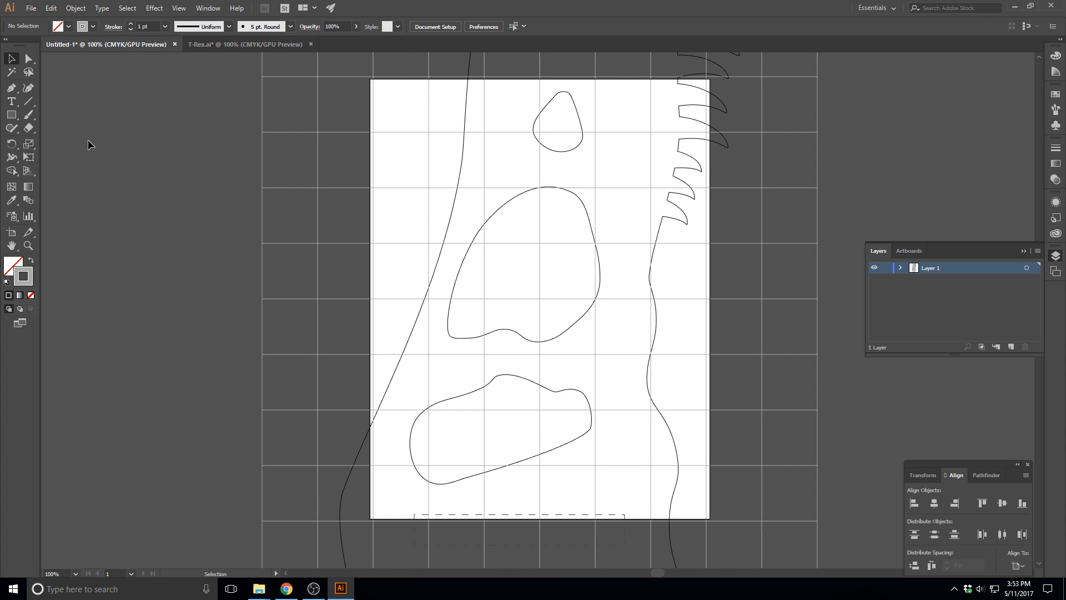
{"action": "left_click", "coordinate": [13, 116]}
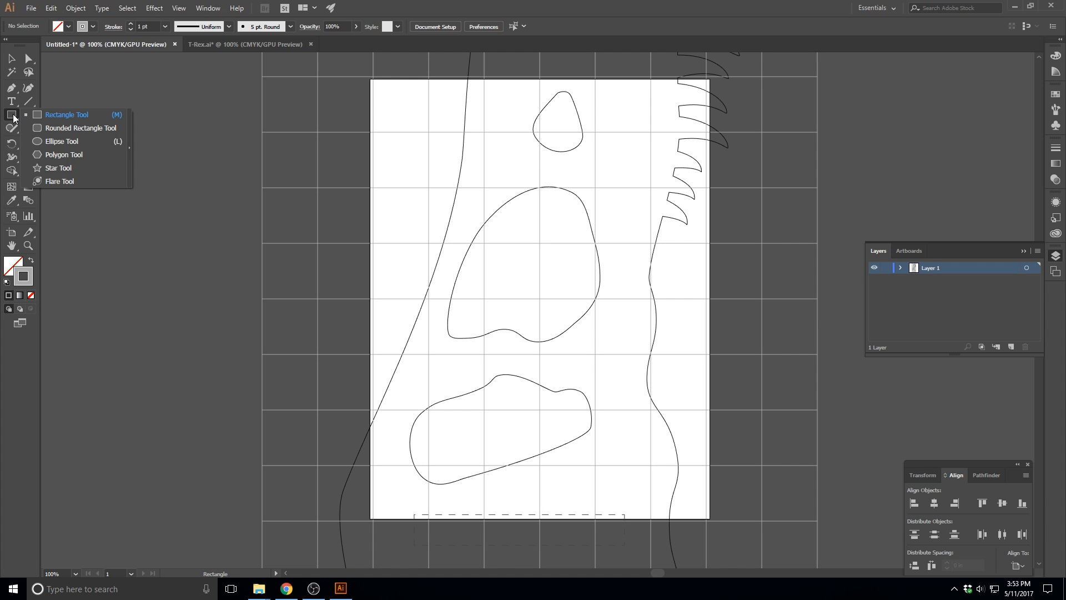
{"action": "left_click", "coordinate": [58, 142]}
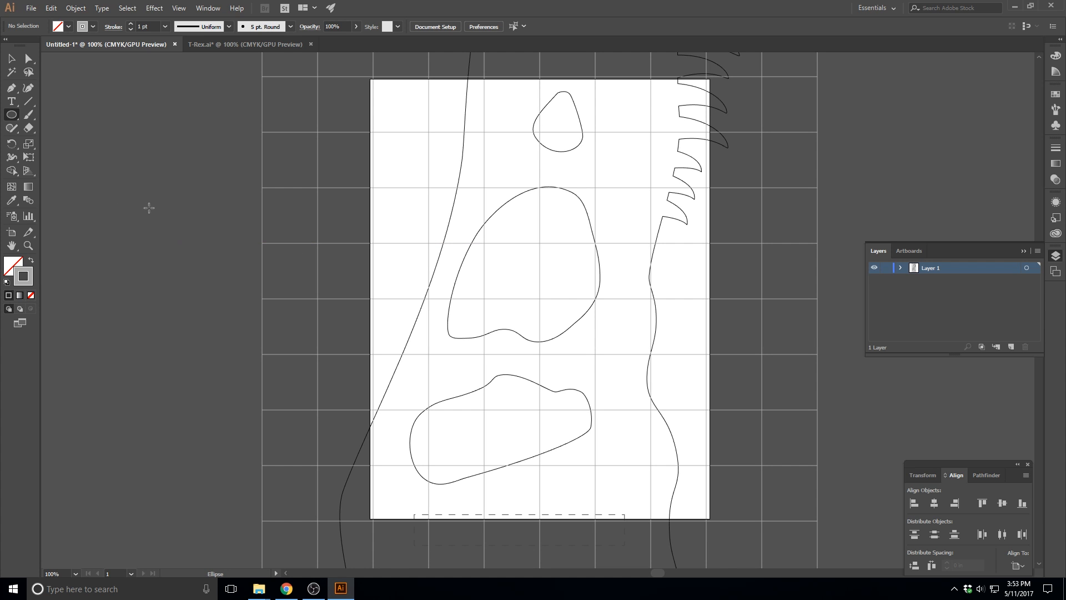
{"action": "left_click_drag", "start_coordinate": [95, 192], "coordinate": [135, 220]}
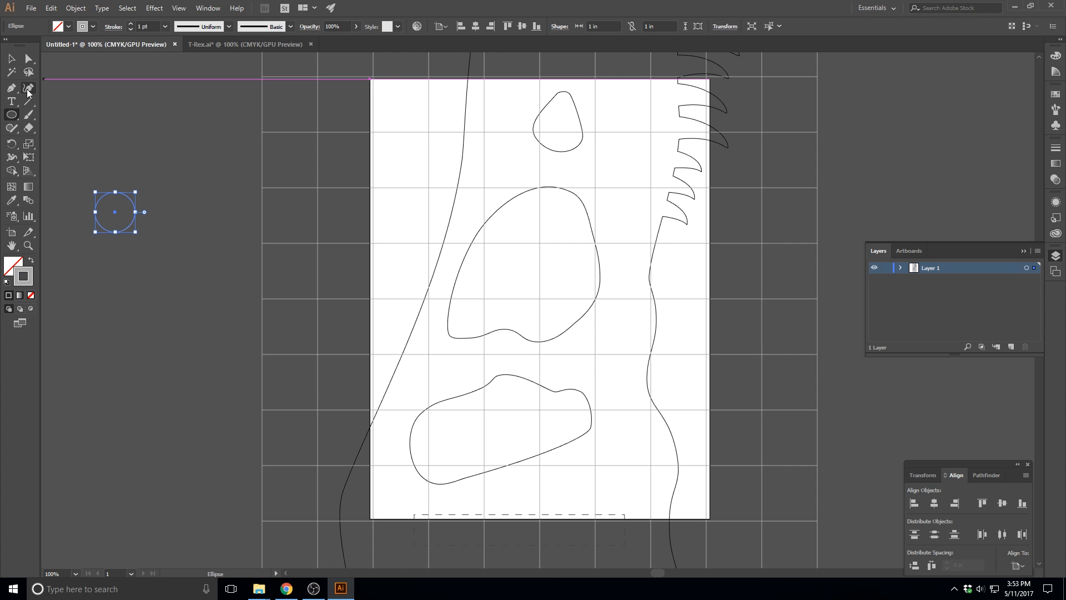
{"action": "key", "text": "ctrl+plus"}
{"action": "key", "text": "ctrl+plus"}
{"action": "key", "text": "ctrl+plus"}
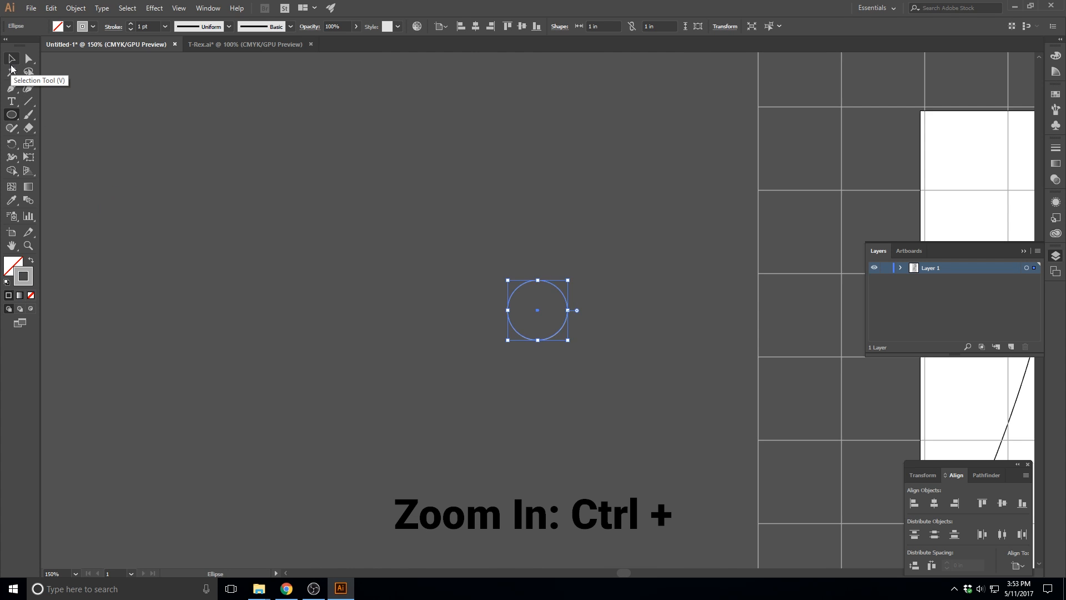
Draw a vertical and a horizontal line, each 1 in long, across the circle through its center with the Line Segment tool
{"action": "left_click", "coordinate": [29, 101]}
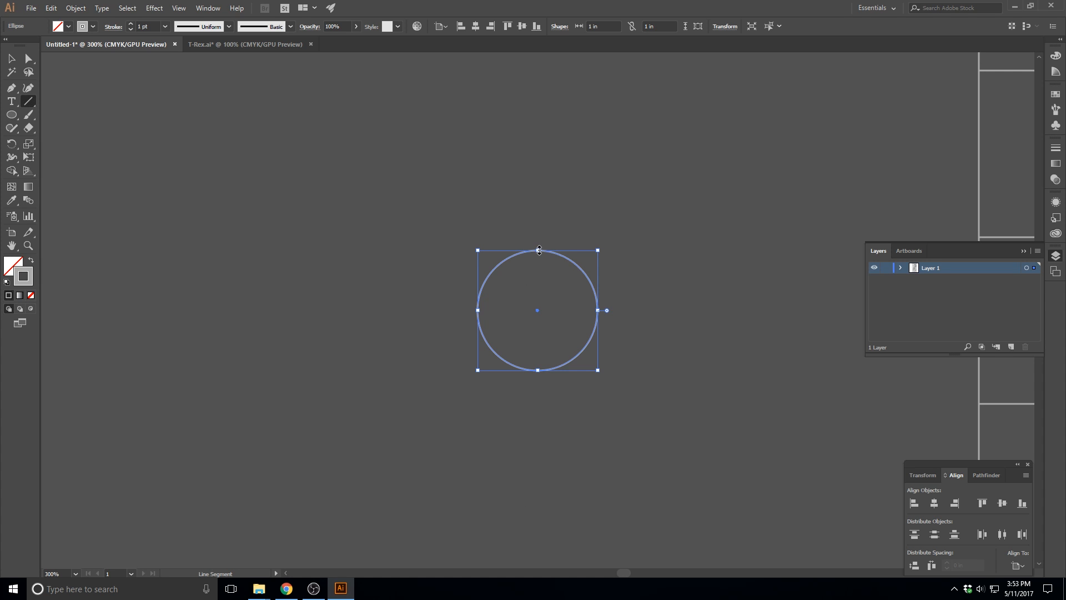
{"action": "left_click", "coordinate": [11, 58]}
{"action": "left_click", "coordinate": [396, 282]}
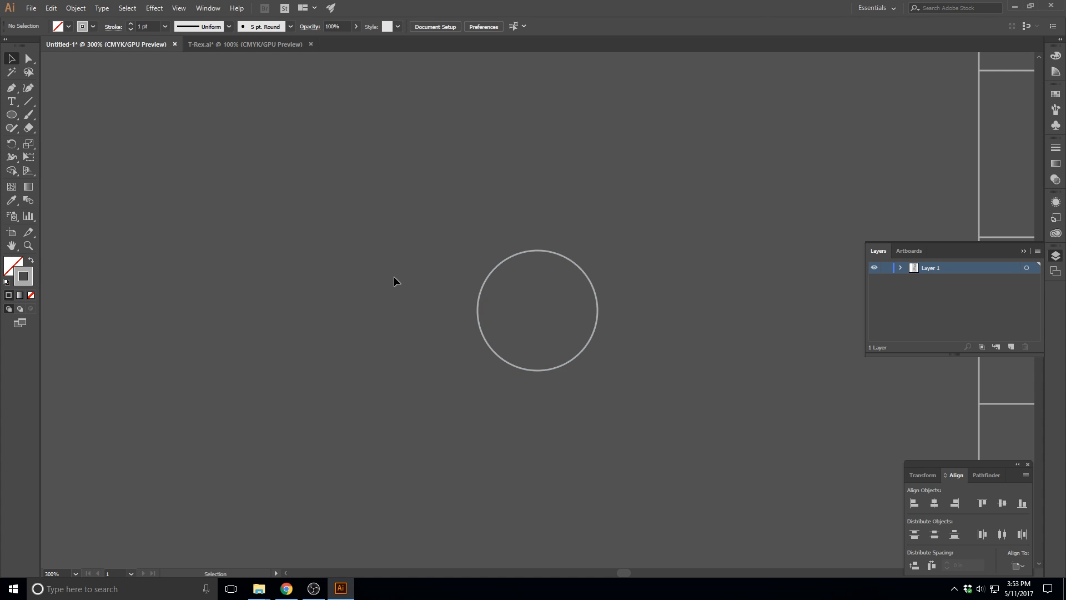
{"action": "left_click", "coordinate": [31, 102]}
{"action": "left_click_drag", "start_coordinate": [539, 250], "coordinate": [537, 370]}
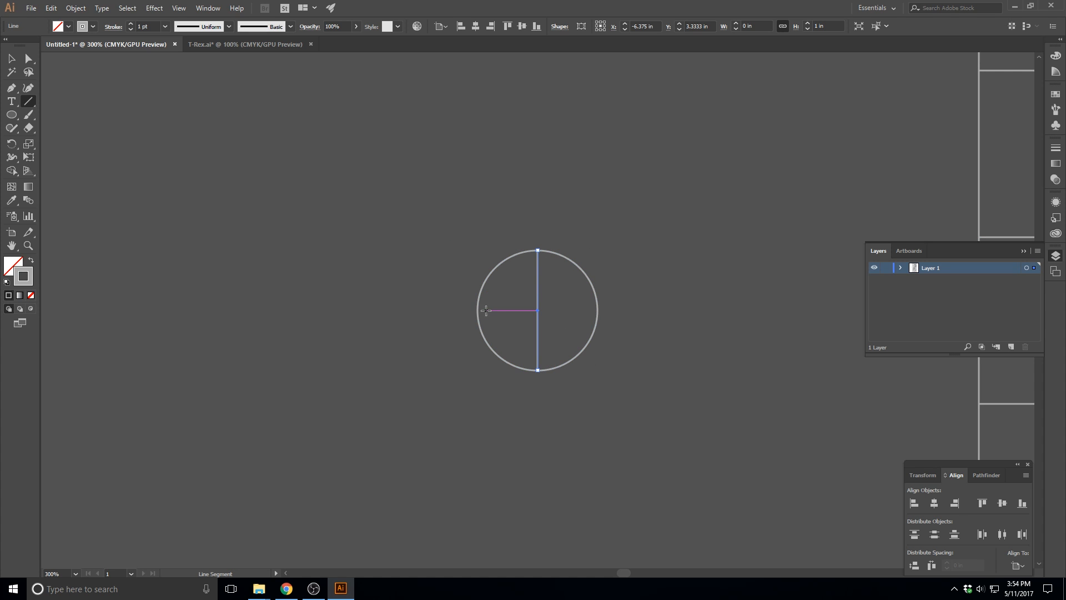
{"action": "left_click_drag", "start_coordinate": [477, 310], "coordinate": [598, 310]}
{"action": "left_click", "coordinate": [13, 60]}
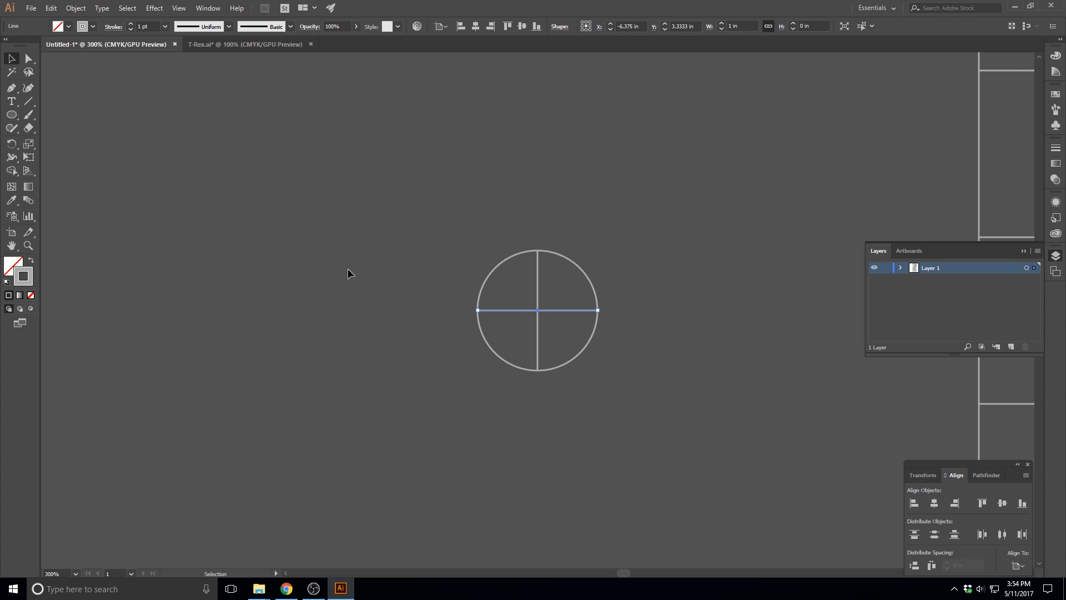
Group the circle with its two crossing lines and test that they select as one object
{"action": "left_click", "coordinate": [437, 226]}
{"action": "left_click_drag", "start_coordinate": [644, 428], "coordinate": [644, 429]}
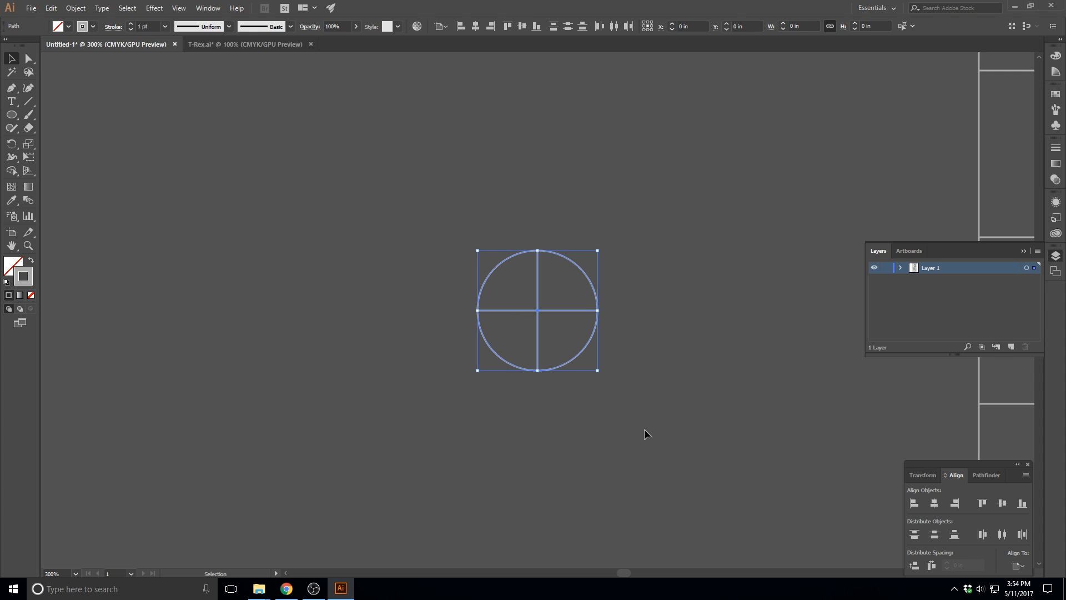
{"action": "key", "text": "ctrl+g"}
{"action": "left_click", "coordinate": [620, 296]}
{"action": "left_click", "coordinate": [590, 278]}
{"action": "left_click", "coordinate": [545, 290]}
{"action": "left_click", "coordinate": [512, 256]}
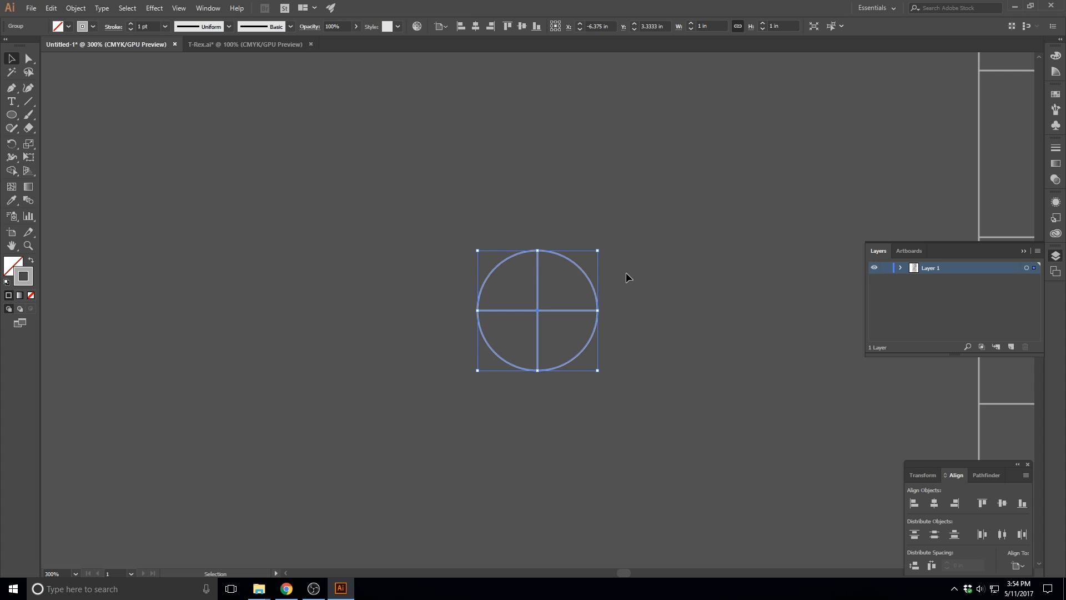
Ungroup the circle and crossing lines and select the pieces individually
{"action": "key", "text": "ctrl+shift+g"}
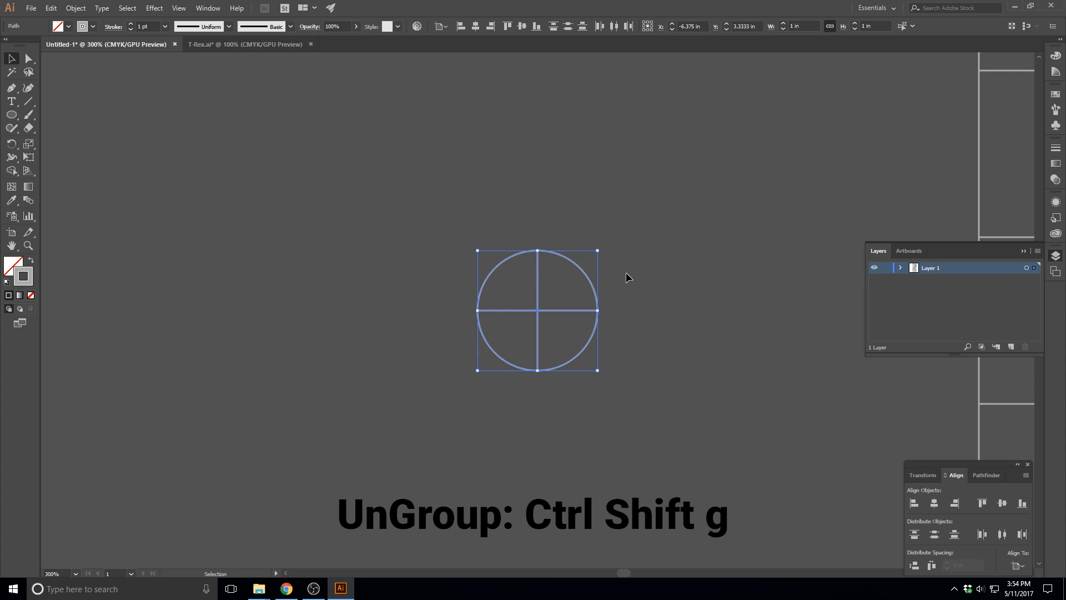
{"action": "left_click", "coordinate": [633, 286]}
{"action": "left_click", "coordinate": [538, 277]}
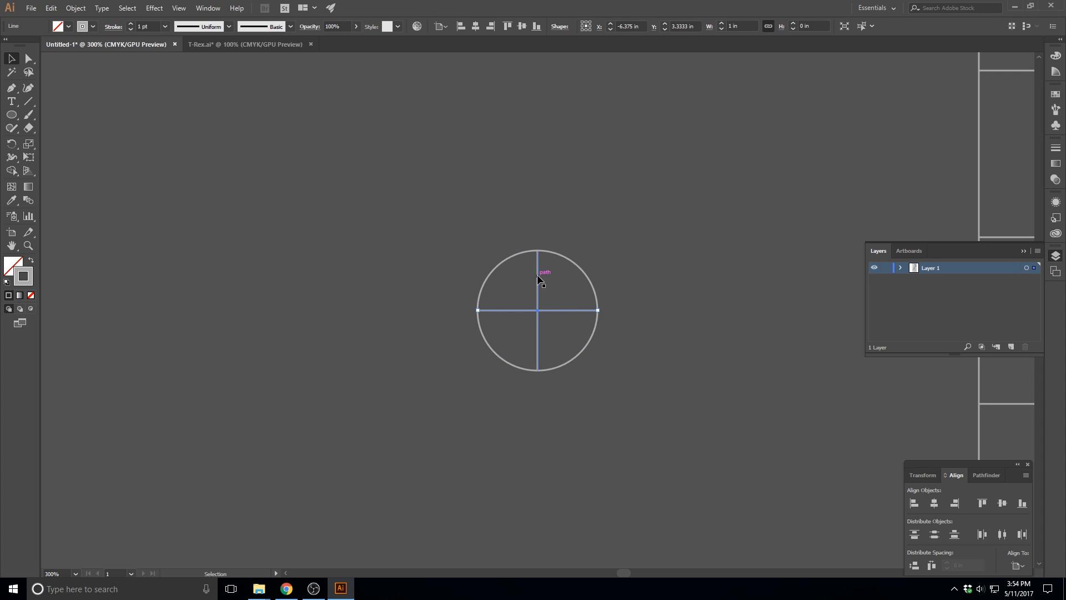
{"action": "left_click", "coordinate": [563, 258]}
Group the circle with both crossing lines again and rotate the group 45° so the lines form an X
{"action": "left_click", "coordinate": [470, 212]}
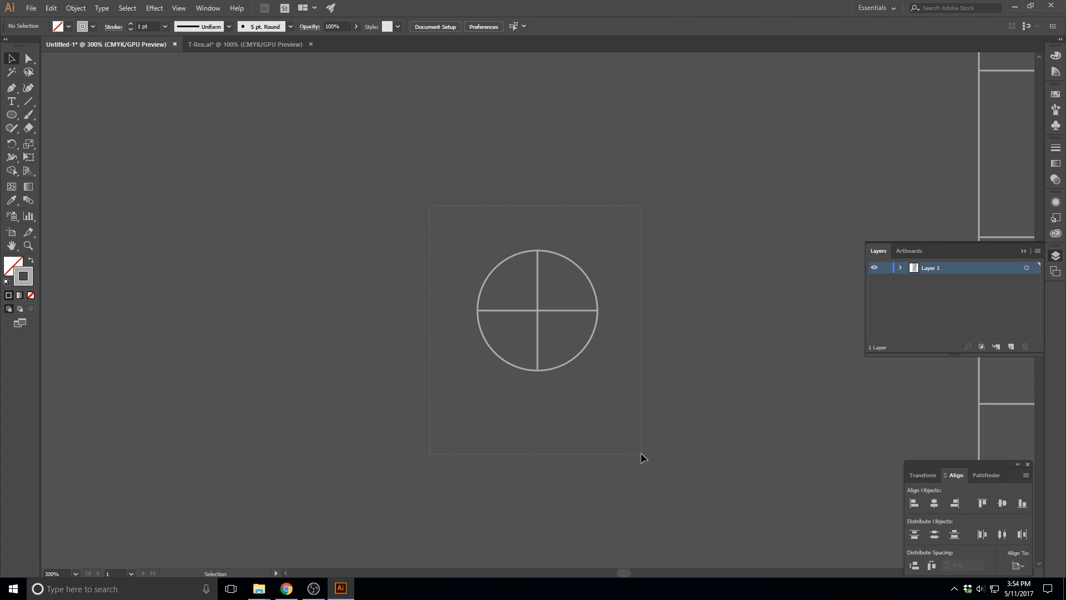
{"action": "key", "text": "ctrl+a"}
{"action": "key", "text": "ctrl+g"}
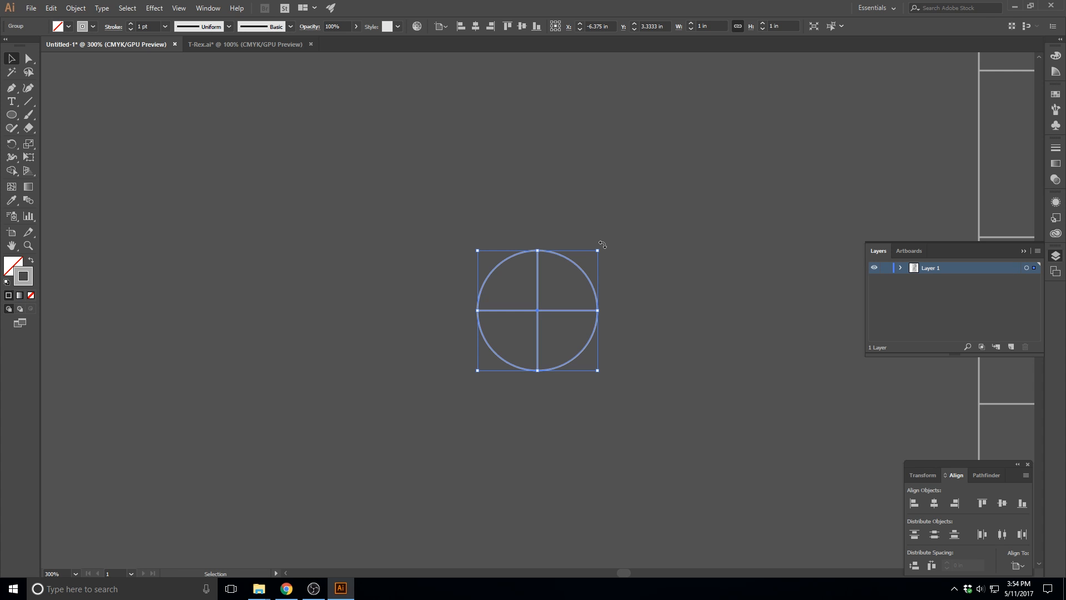
{"action": "left_click_drag", "start_coordinate": [602, 245], "coordinate": [538, 230]}
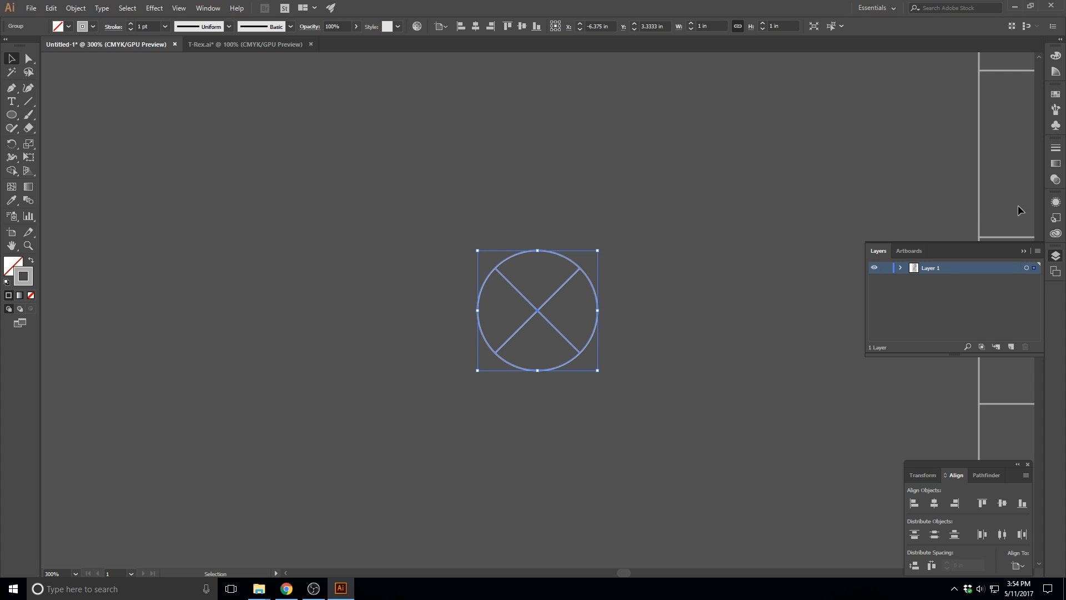
Move the X marker into the grid cell near the artboard's upper right corner, at about X 6.37 in, Y 0.64 in
{"action": "left_click_drag", "start_coordinate": [624, 573], "coordinate": [633, 572]}
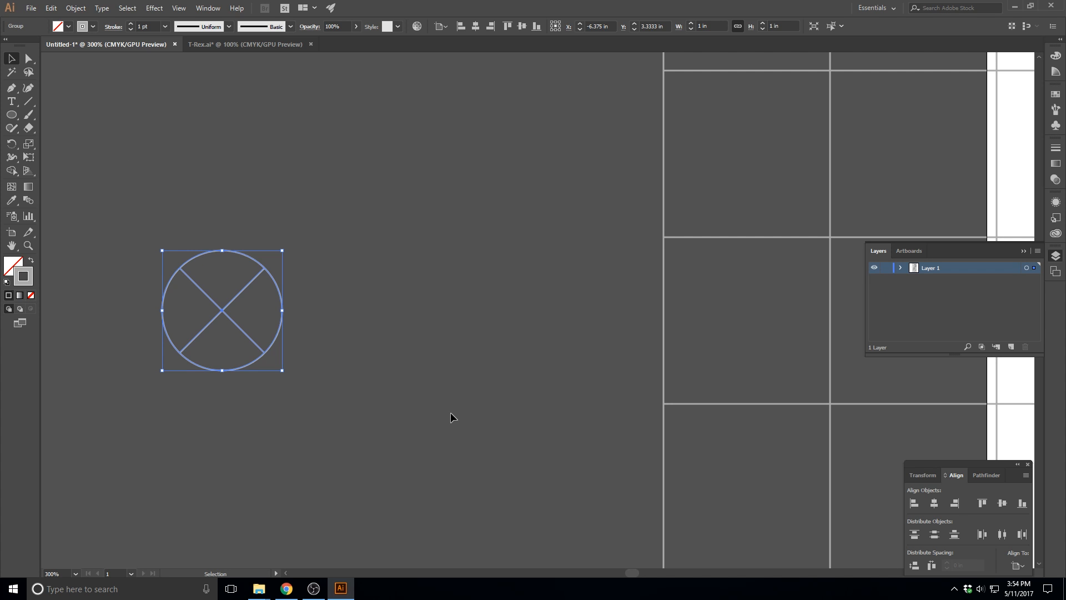
{"action": "key", "text": "ctrl+minus"}
{"action": "key", "text": "ctrl+minus"}
{"action": "key", "text": "ctrl+minus"}
{"action": "scroll", "coordinate": [461, 429], "scroll_direction": "right", "scroll_amount": 7}
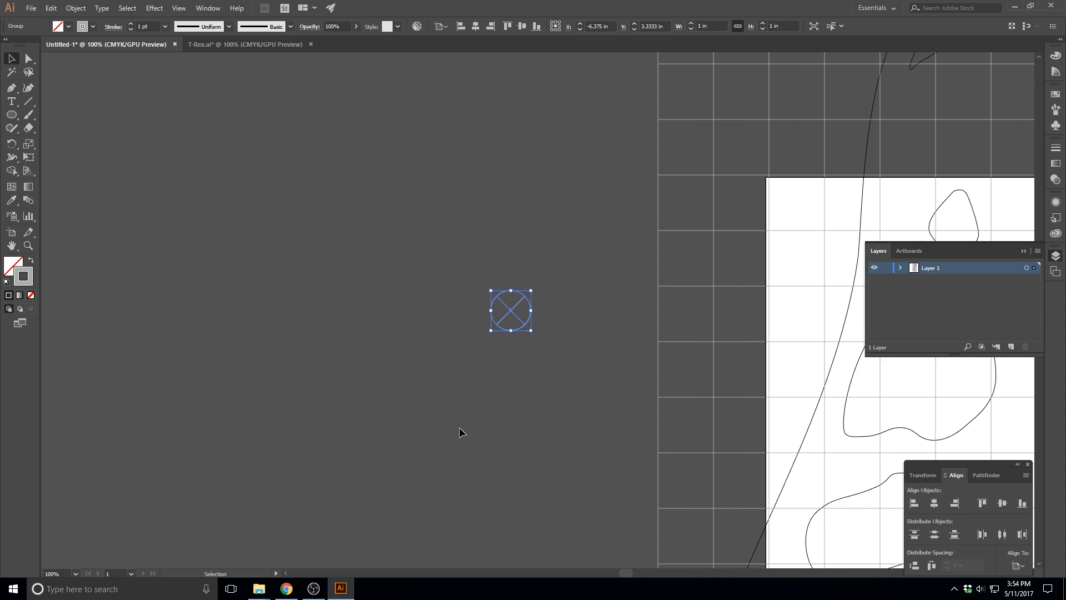
{"action": "key", "text": "ctrl+minus"}
{"action": "scroll", "coordinate": [455, 429], "scroll_direction": "right", "scroll_amount": 9}
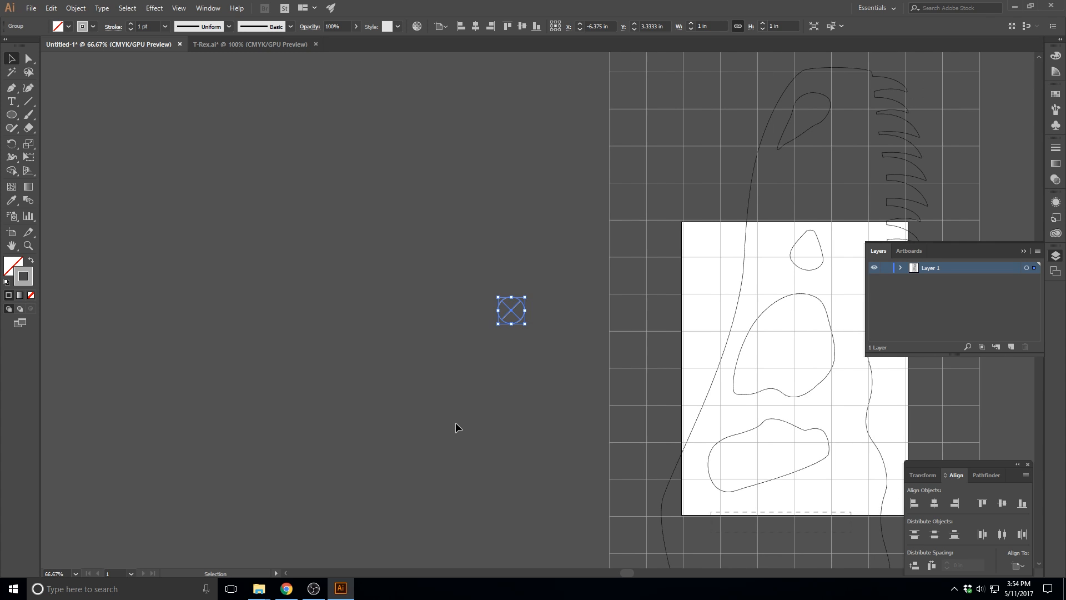
{"action": "scroll", "coordinate": [455, 422], "scroll_direction": "right", "scroll_amount": 7}
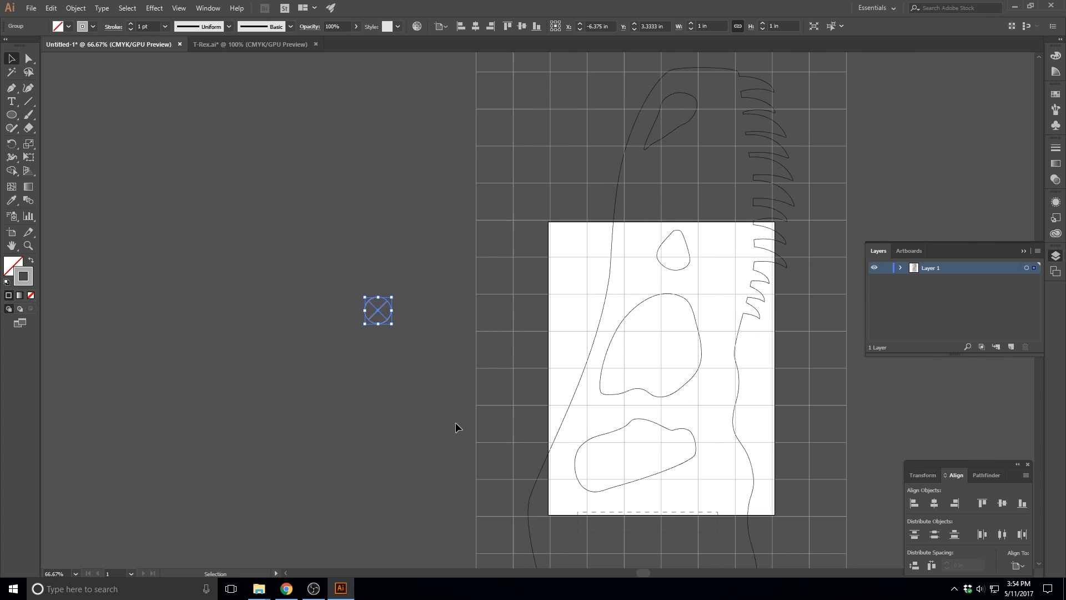
{"action": "left_click_drag", "start_coordinate": [330, 318], "coordinate": [672, 246]}
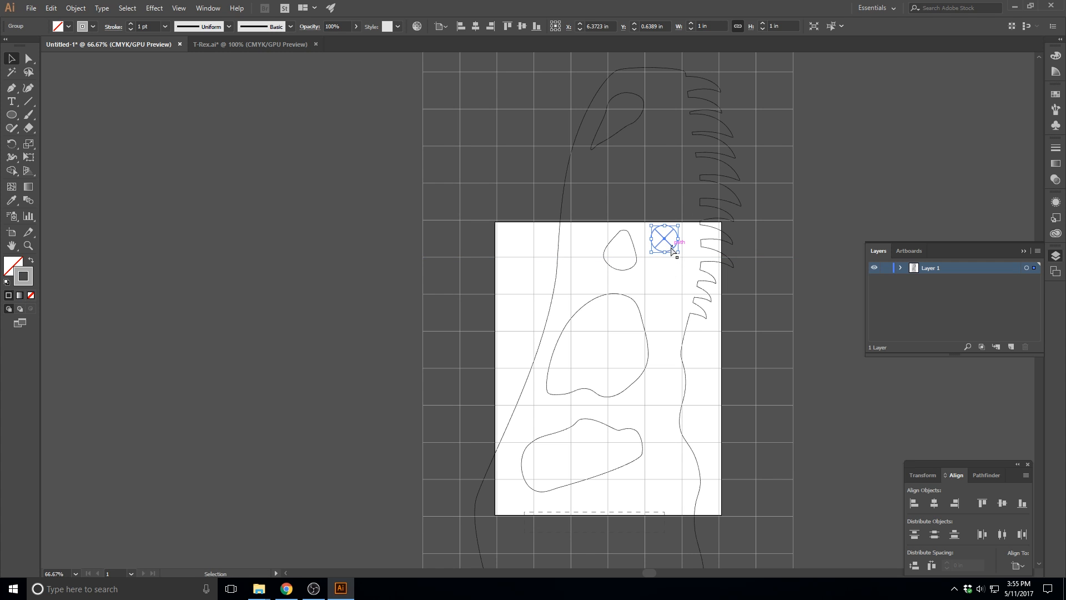
Place five copies of the marker in grid cells: one beside the small upper opening, two in the artboard's lower part, two below the artboard
{"action": "left_click_drag", "start_coordinate": [672, 244], "coordinate": [597, 237]}
{"action": "scroll", "coordinate": [665, 303], "scroll_direction": "down", "scroll_amount": 4}
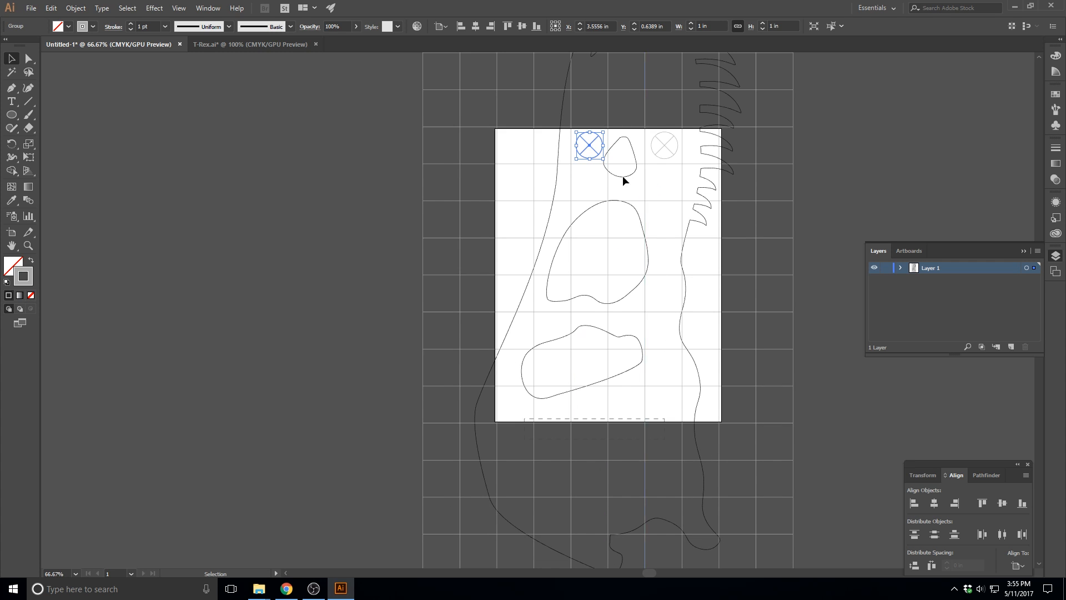
{"action": "key", "text": "a"}
{"action": "key", "text": "ctrl+v"}
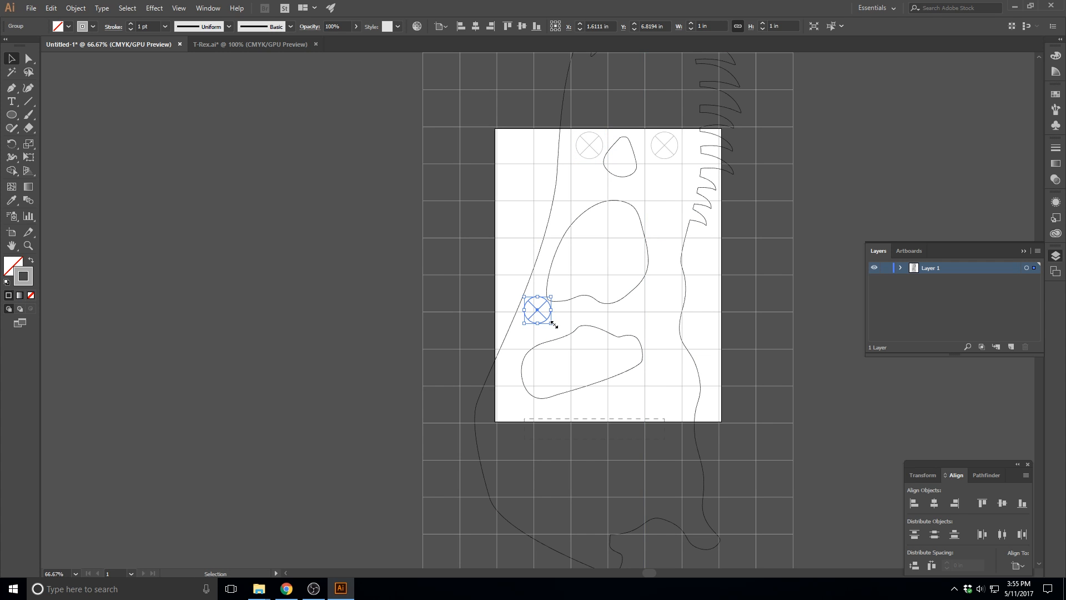
{"action": "left_click_drag", "start_coordinate": [546, 315], "coordinate": [670, 335]}
{"action": "key", "text": "ctrl+v"}
{"action": "left_click_drag", "start_coordinate": [548, 317], "coordinate": [519, 420]}
{"action": "scroll", "coordinate": [511, 409], "scroll_direction": "down", "scroll_amount": 2}
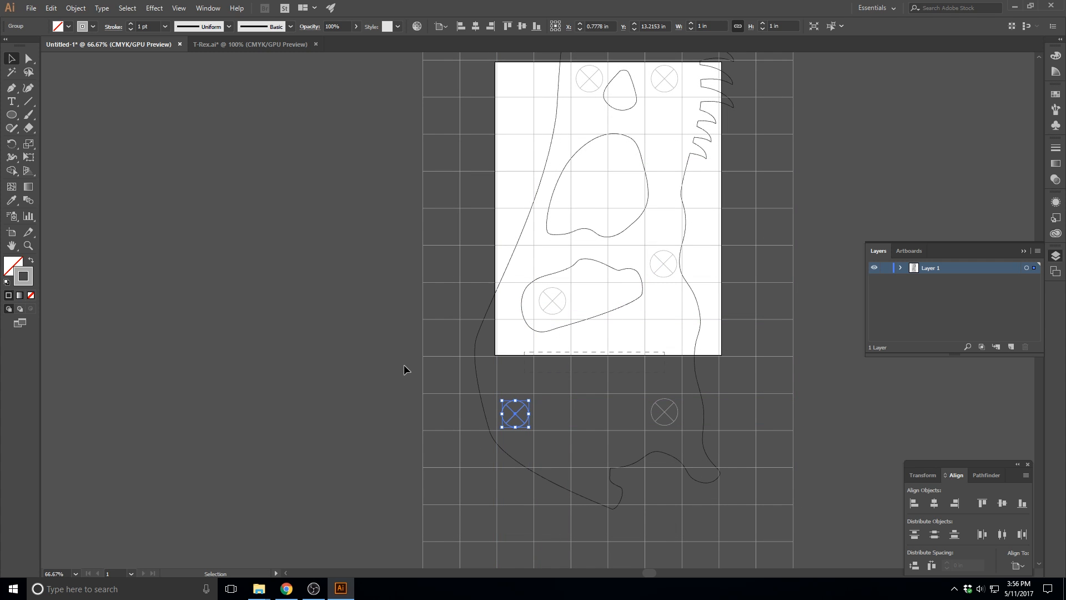
{"action": "left_click", "coordinate": [355, 361]}
Bring the T-Rex skull outline to the front, above the grid lines and markers, and deselect it
{"action": "key", "text": "ctrl+minus"}
{"action": "key", "text": "ctrl+minus"}
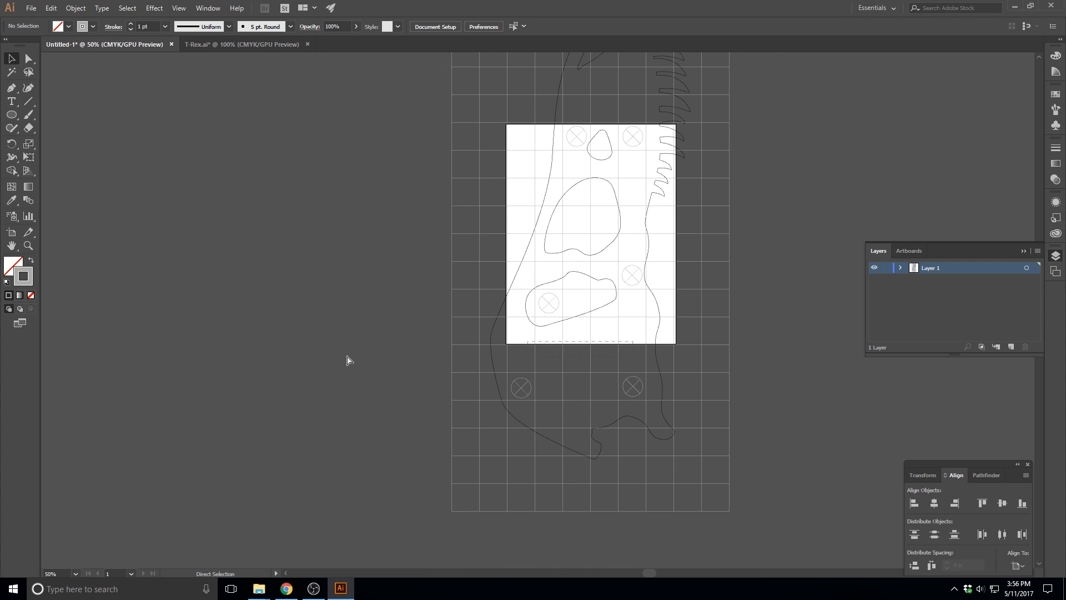
{"action": "scroll", "coordinate": [672, 422], "scroll_direction": "up", "scroll_amount": 1}
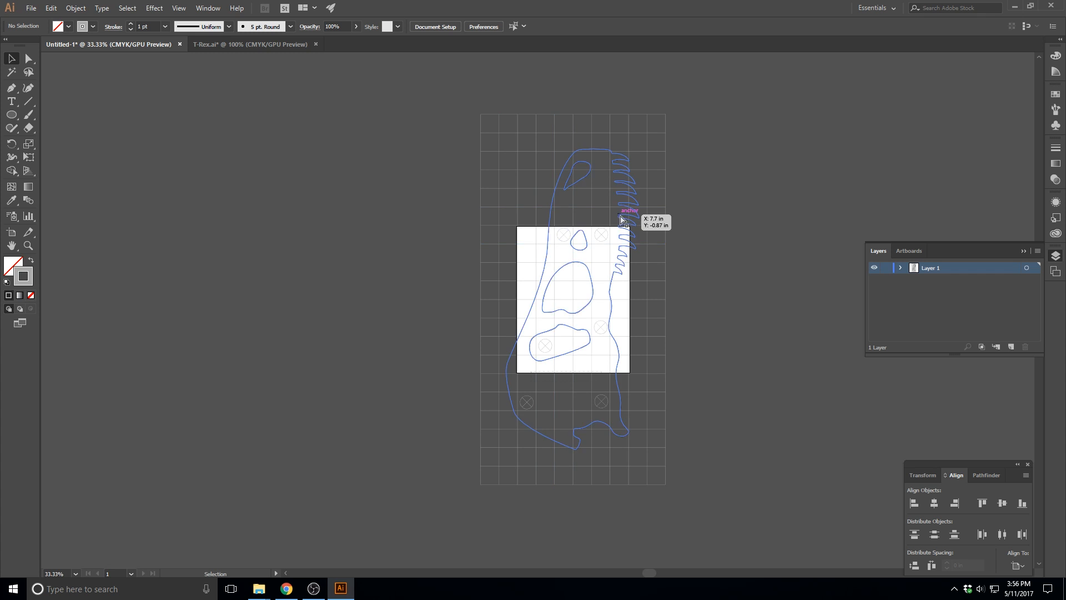
{"action": "key", "text": "ctrl+1"}
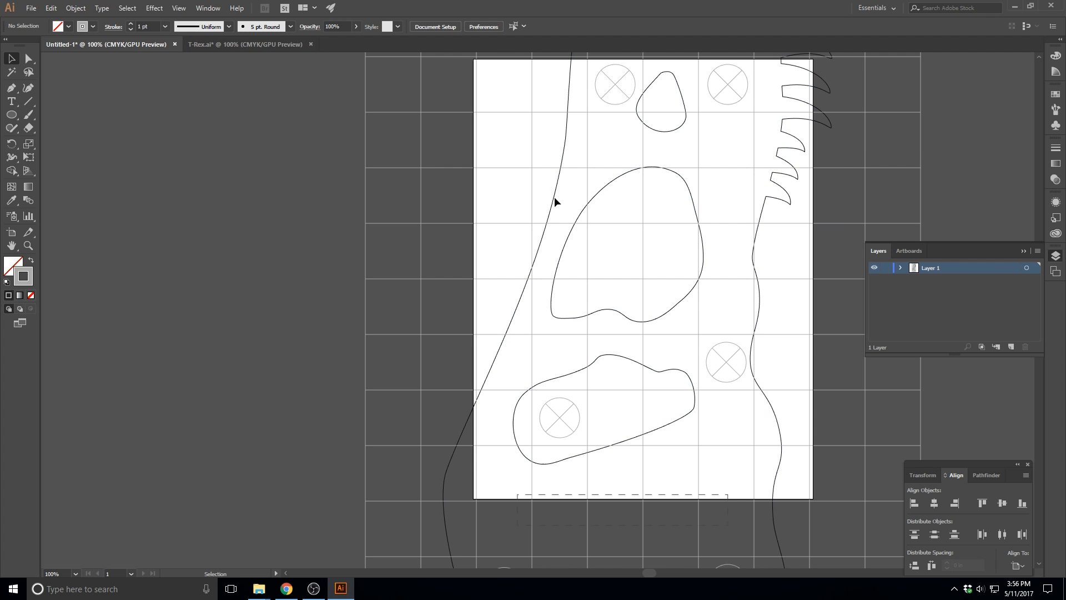
{"action": "left_click", "coordinate": [554, 199]}
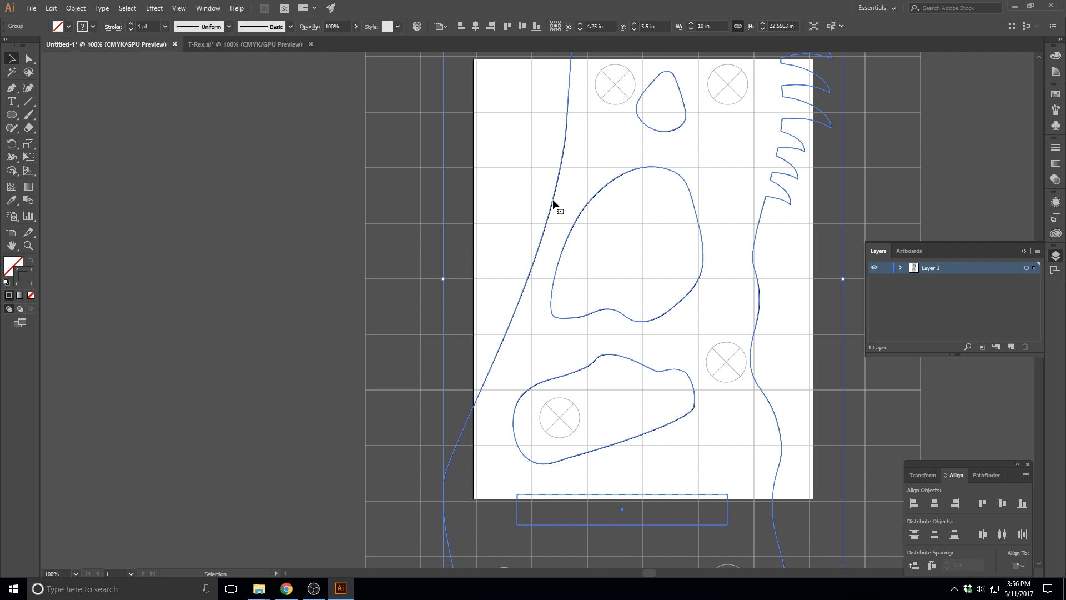
{"action": "right_click", "coordinate": [554, 200]}
{"action": "mouse_move", "coordinate": [585, 321]}
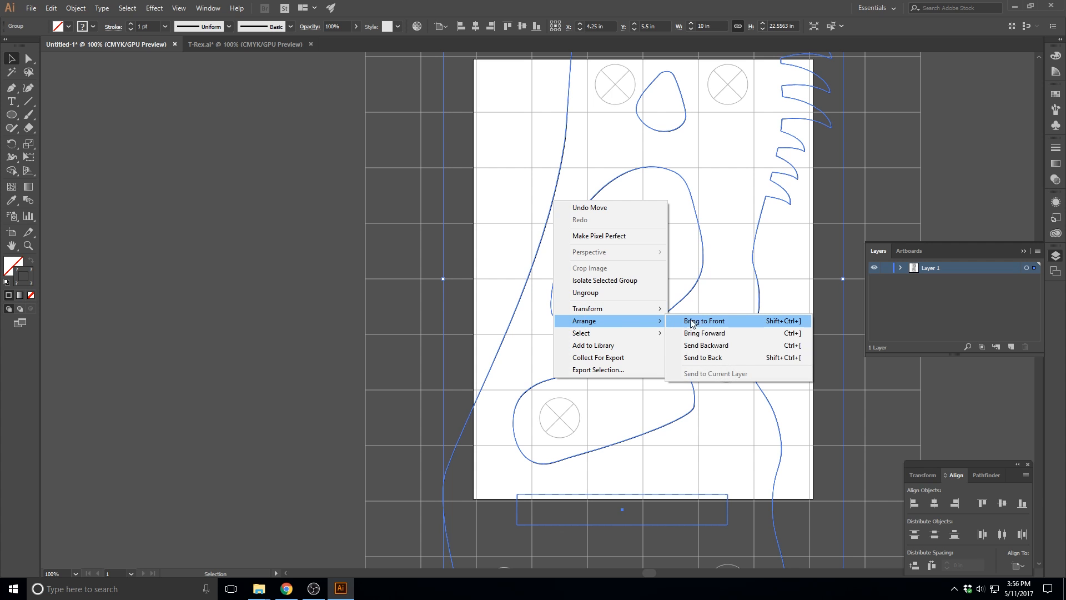
{"action": "left_click", "coordinate": [709, 325]}
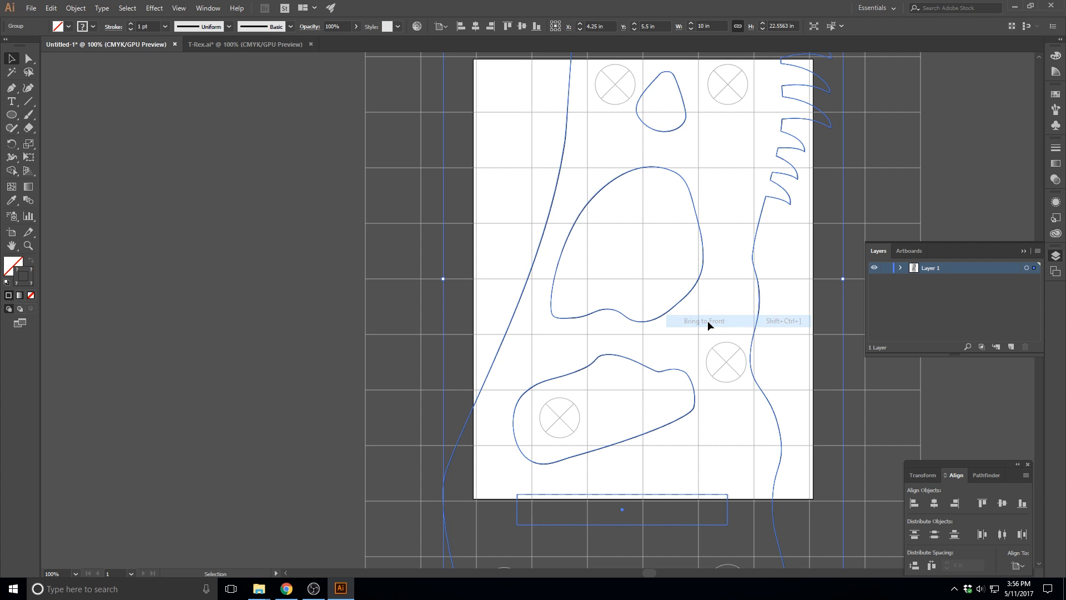
{"action": "left_click", "coordinate": [579, 230]}
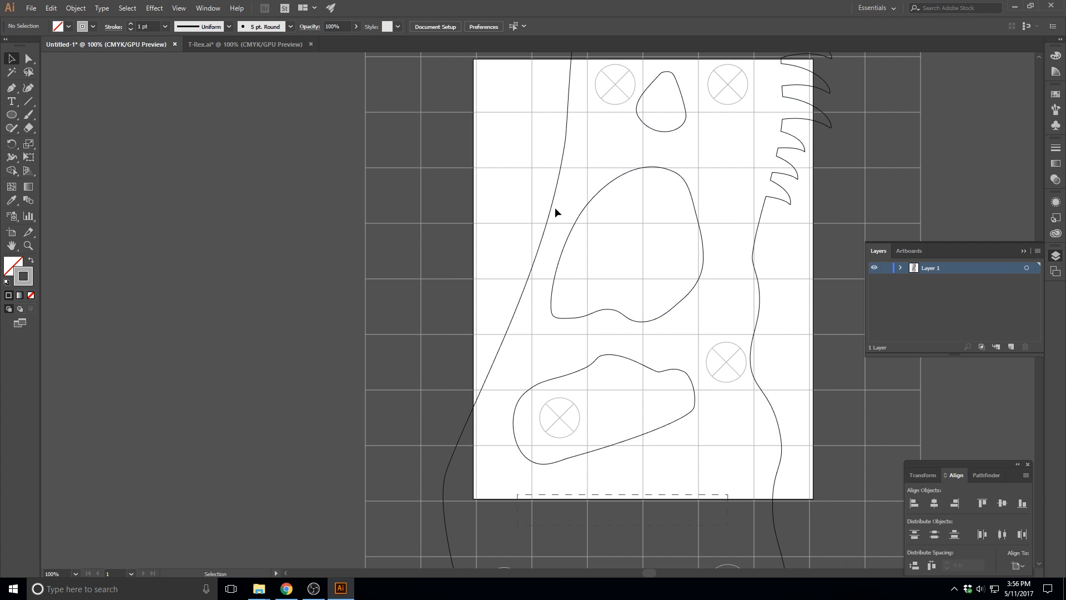
Examine the skull outline where it crosses the grid lines up close, and review the whole drawing
{"action": "key", "text": "ctrl+equal"}
{"action": "key", "text": "ctrl+equal"}
{"action": "key", "text": "ctrl+equal"}
{"action": "key", "text": "ctrl+minus"}
{"action": "key", "text": "ctrl+minus"}
{"action": "key", "text": "ctrl+minus"}
{"action": "key", "text": "ctrl+minus"}
{"action": "key", "text": "ctrl+minus"}
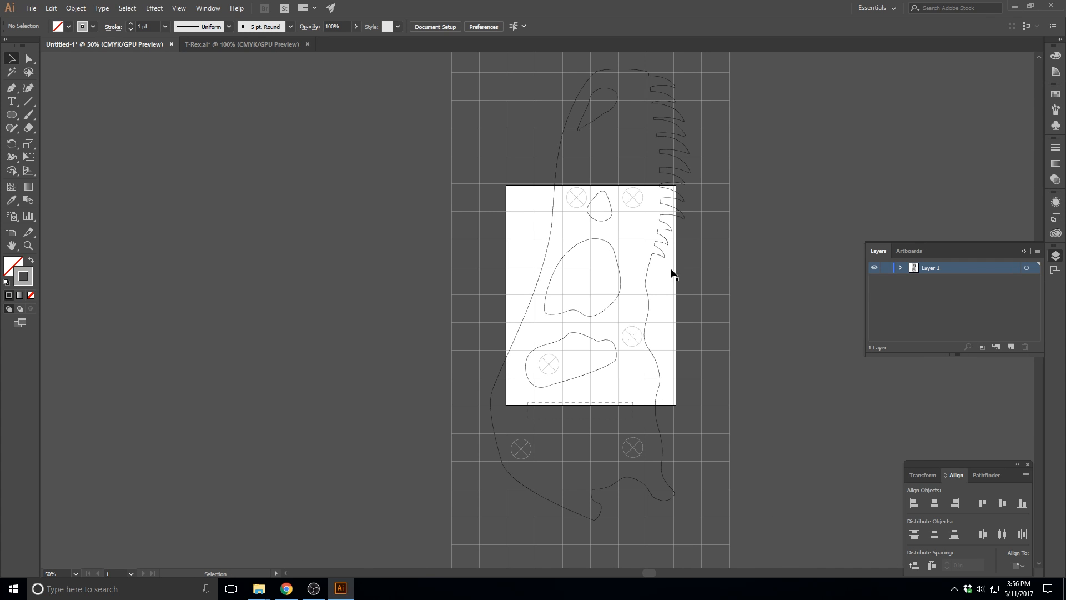
{"action": "key", "text": "ctrl+minus"}
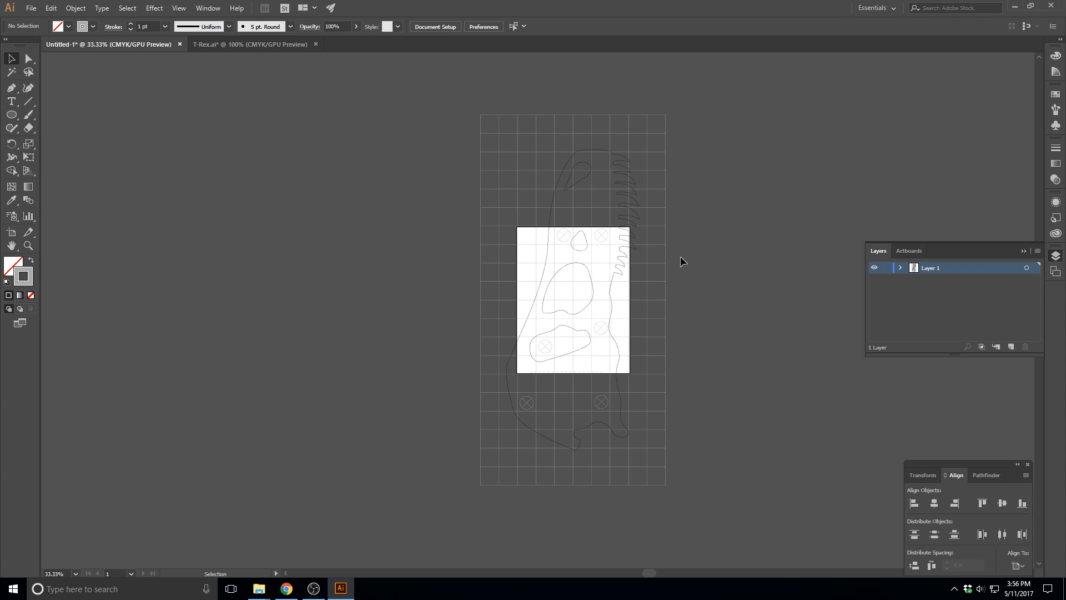
{"action": "scroll", "coordinate": [724, 309], "scroll_direction": "right", "scroll_amount": 2}
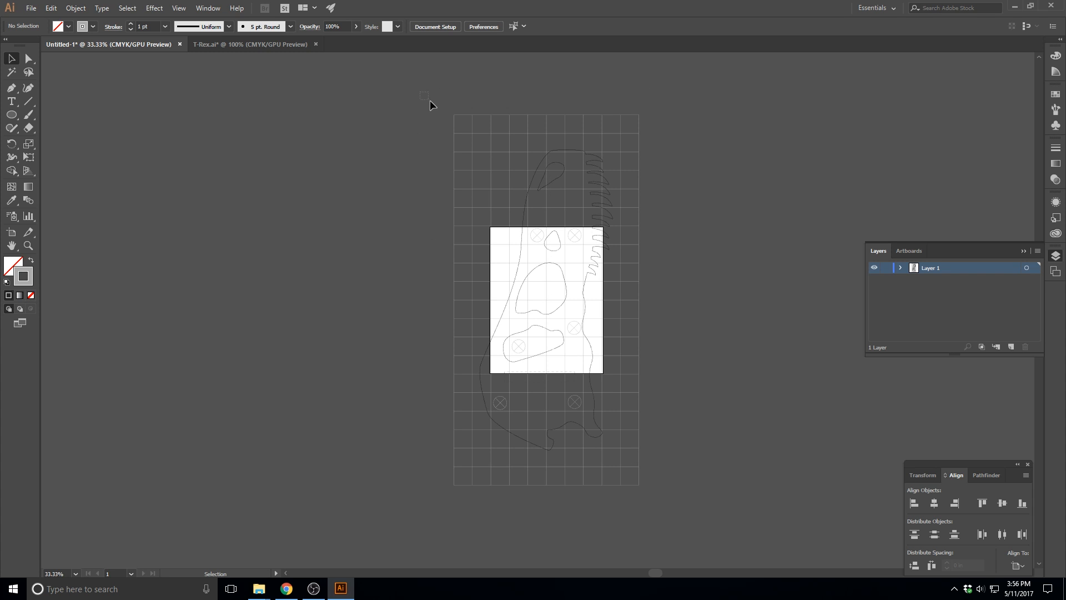
Group the skull outline, all grid lines and the six markers into one object and deselect it
{"action": "key", "text": "ctrl+a"}
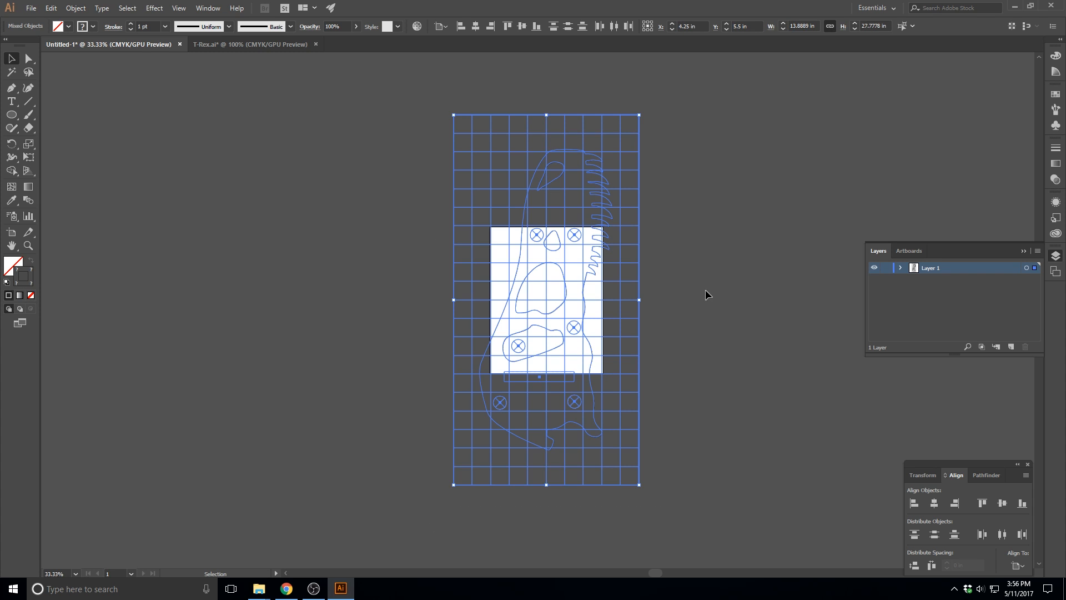
{"action": "left_click", "coordinate": [416, 180]}
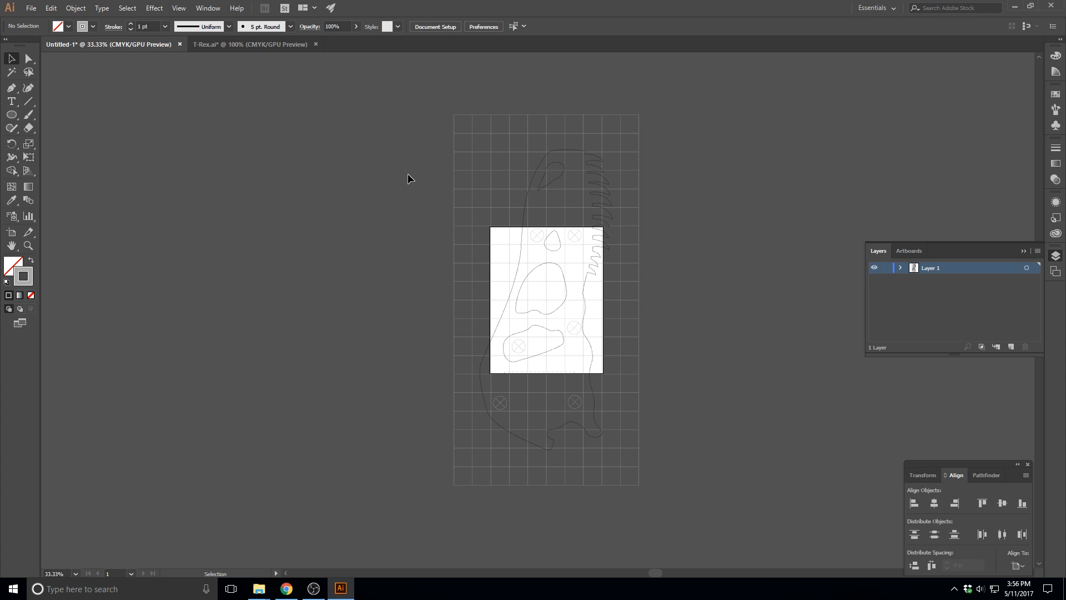
{"action": "key", "text": "ctrl+a"}
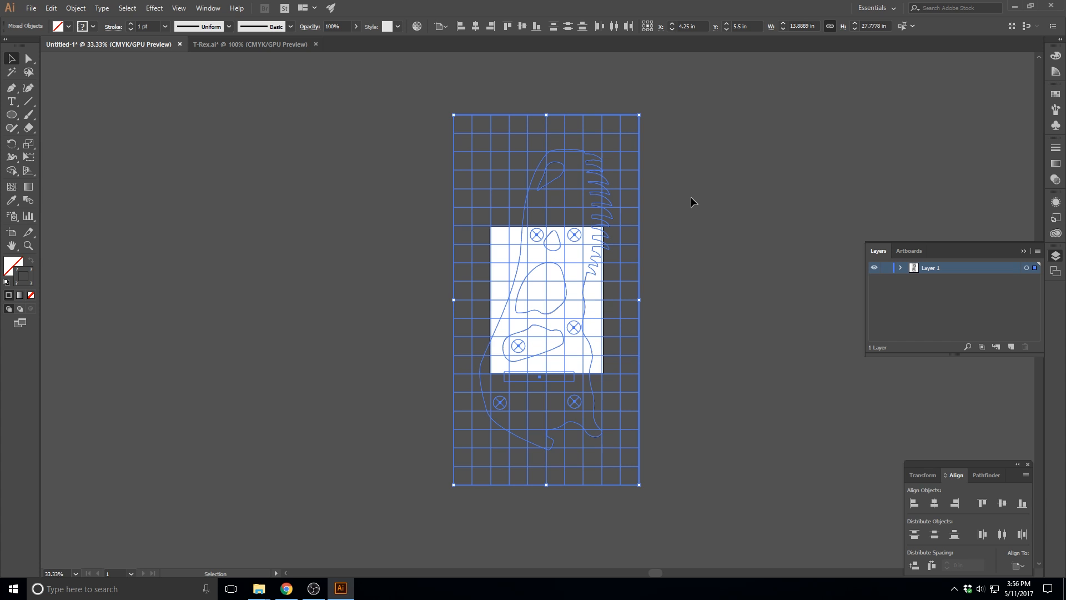
{"action": "key", "text": "a"}
{"action": "key", "text": "ctrl+g"}
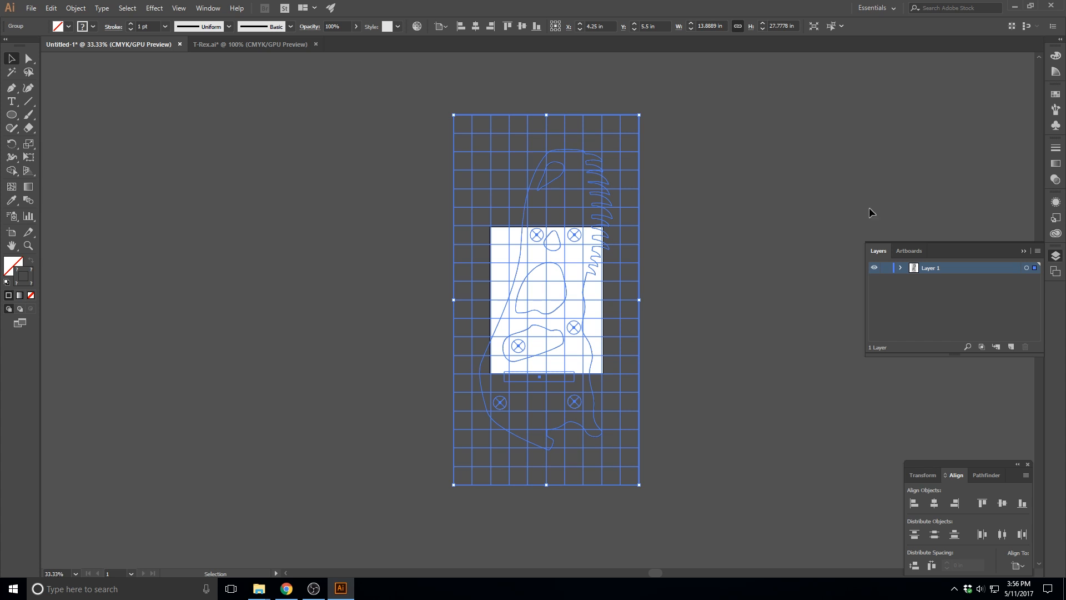
{"action": "left_click", "coordinate": [708, 272]}
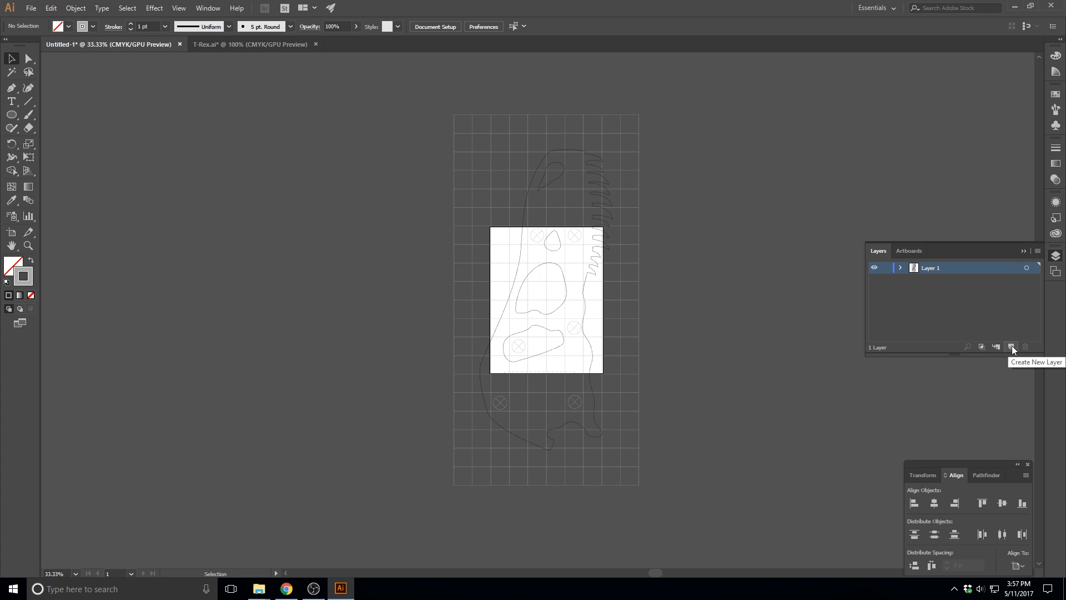
Rename Layer 1 as "Page 1" and create five new layers above it
{"action": "double_click", "coordinate": [930, 268]}
{"action": "type", "text": "Page"}
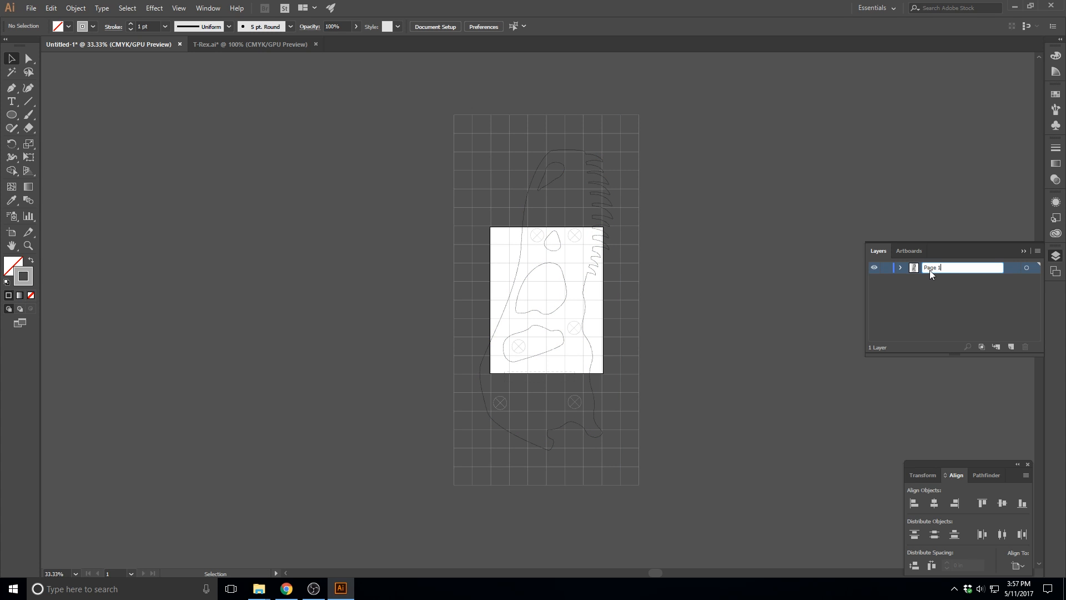
{"action": "key", "text": "Return"}
{"action": "left_click", "coordinate": [1011, 346]}
{"action": "left_click", "coordinate": [1011, 347]}
{"action": "left_click", "coordinate": [1011, 346]}
{"action": "left_click", "coordinate": [1011, 346]}
{"action": "left_click", "coordinate": [1011, 347]}
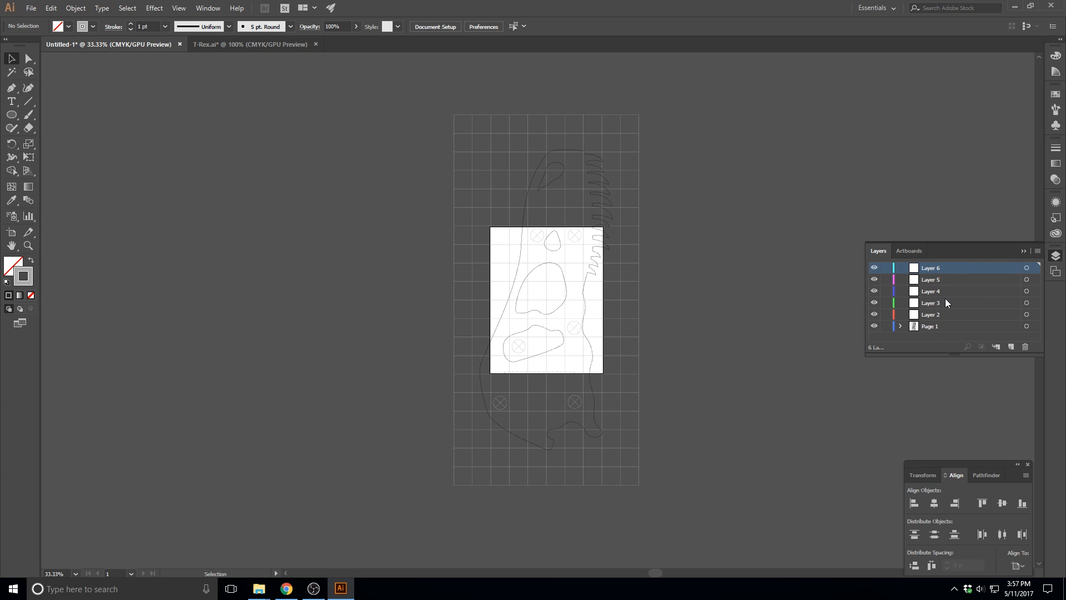
Rename Layer 2 as "Page 2" and Layer 3 as "Page 3"
{"action": "double_click", "coordinate": [935, 314]}
{"action": "type", "text": "Page 2"}
{"action": "key", "text": "Return"}
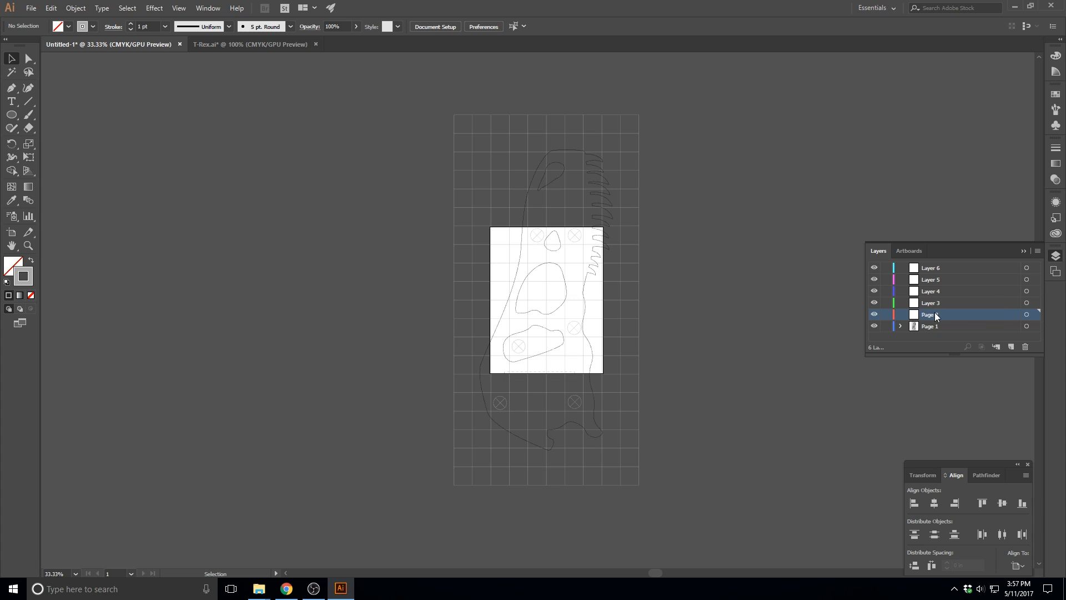
{"action": "double_click", "coordinate": [937, 305]}
{"action": "type", "text": "Page 3"}
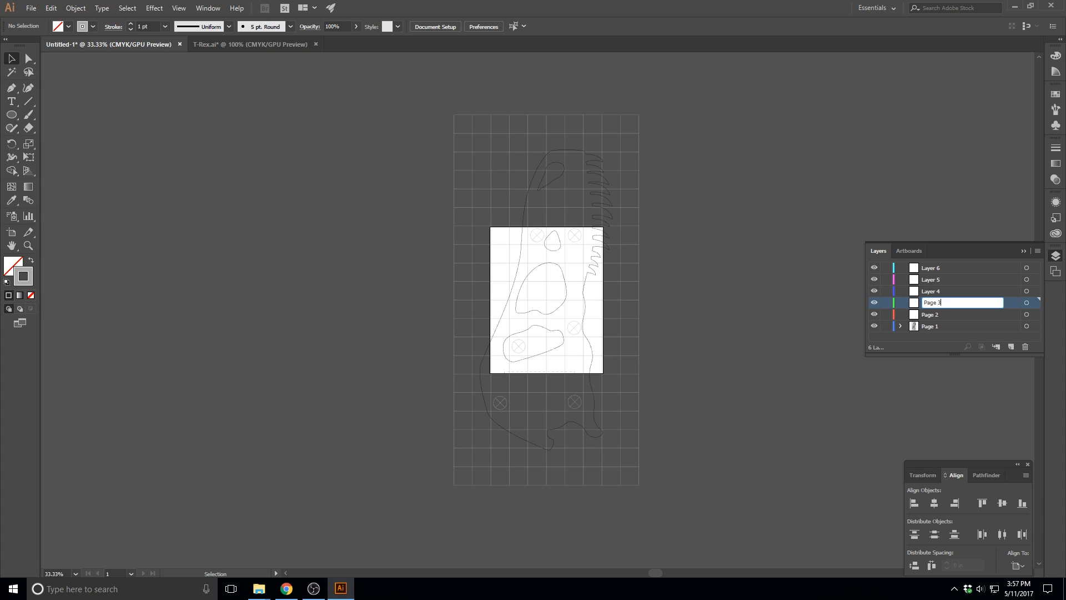
Rename Layers 4, 5 and 6 as "Page 4", "Page 5" and "Page 6"
{"action": "double_click", "coordinate": [935, 290]}
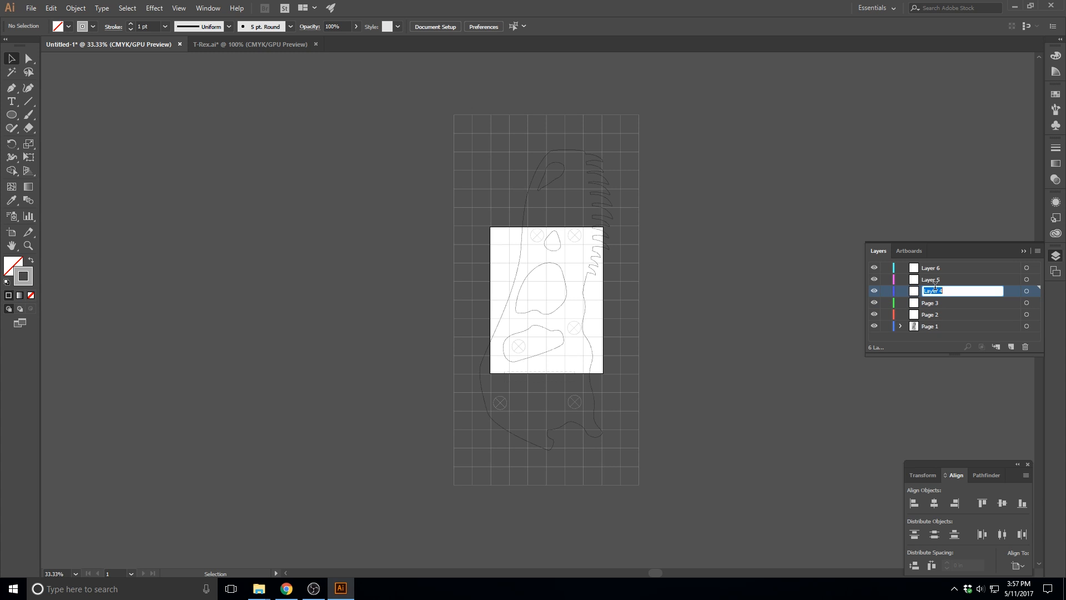
{"action": "type", "text": "Page 4"}
{"action": "double_click", "coordinate": [946, 279]}
{"action": "type", "text": "Page"}
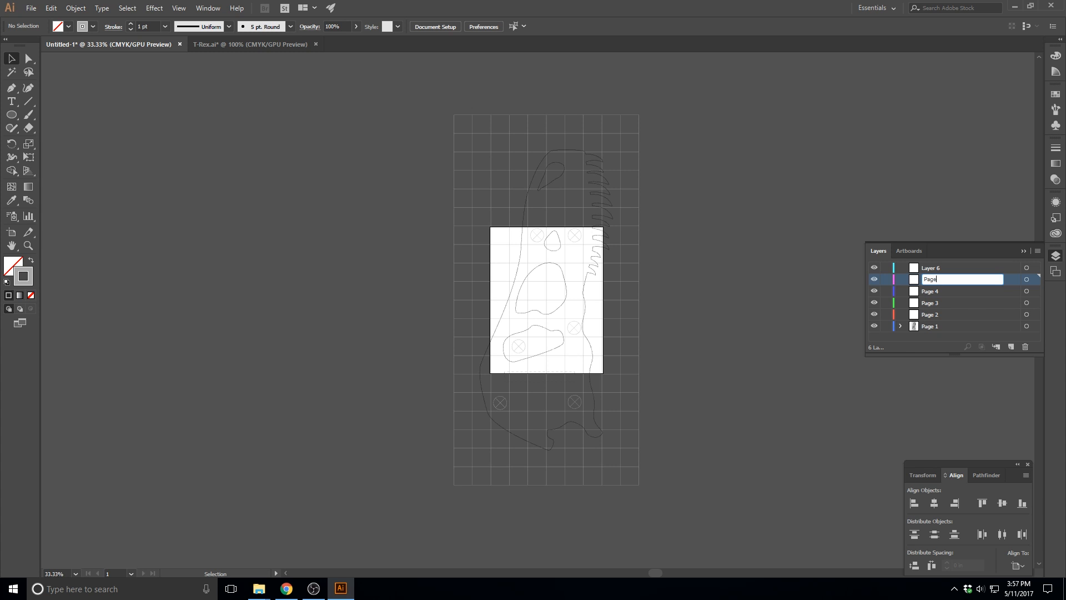
{"action": "double_click", "coordinate": [947, 268]}
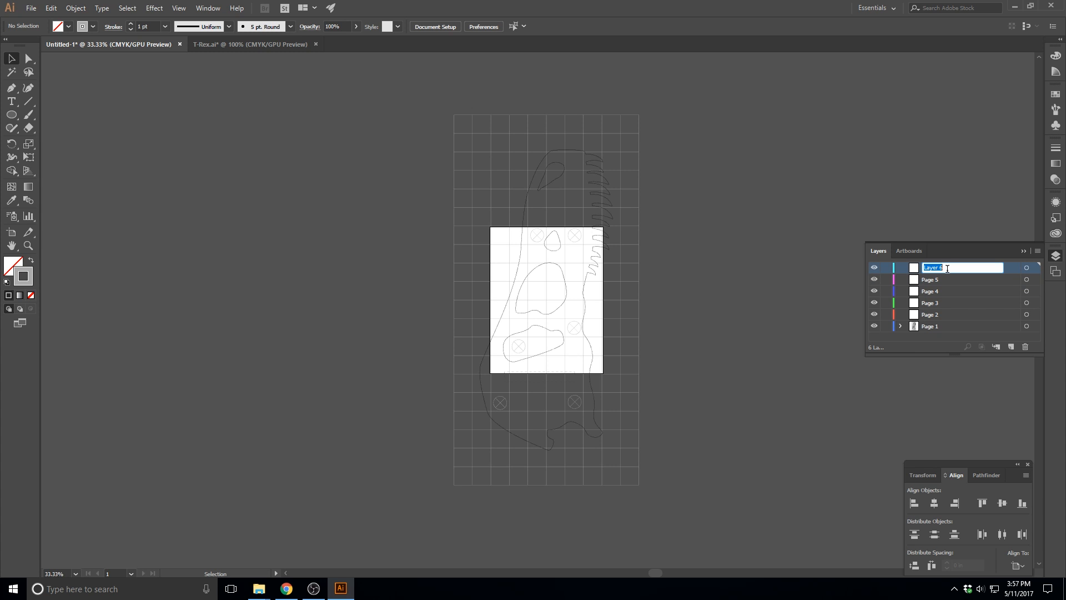
{"action": "type", "text": "Page 6"}
{"action": "key", "text": "Return"}
Reorder the layers so they run from Page 1 at the top to Page 6 at the bottom, and make Page 1 active
{"action": "left_click_drag", "start_coordinate": [925, 327], "coordinate": [930, 267]}
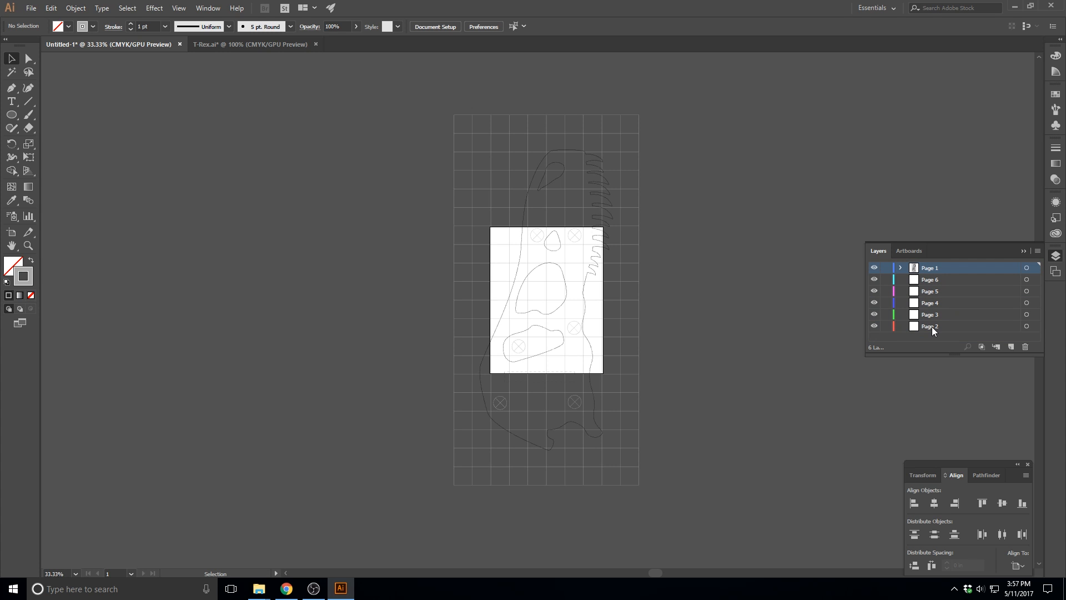
{"action": "left_click_drag", "start_coordinate": [931, 325], "coordinate": [930, 274]}
{"action": "mouse_move", "coordinate": [931, 325]}
{"action": "left_mouse_down"}
{"action": "mouse_move", "coordinate": [933, 293]}
{"action": "mouse_move", "coordinate": [934, 324]}
{"action": "mouse_move", "coordinate": [934, 307]}
{"action": "left_mouse_up"}
{"action": "left_click", "coordinate": [932, 270]}
Move the grouped drawing down so the skull's upper end and teeth lie inside the artboard, at about X 3.19 in, Y 12.07 in
{"action": "left_click", "coordinate": [594, 250]}
{"action": "left_click_drag", "start_coordinate": [593, 249], "coordinate": [571, 334]}
{"action": "left_click_drag", "start_coordinate": [574, 334], "coordinate": [574, 333]}
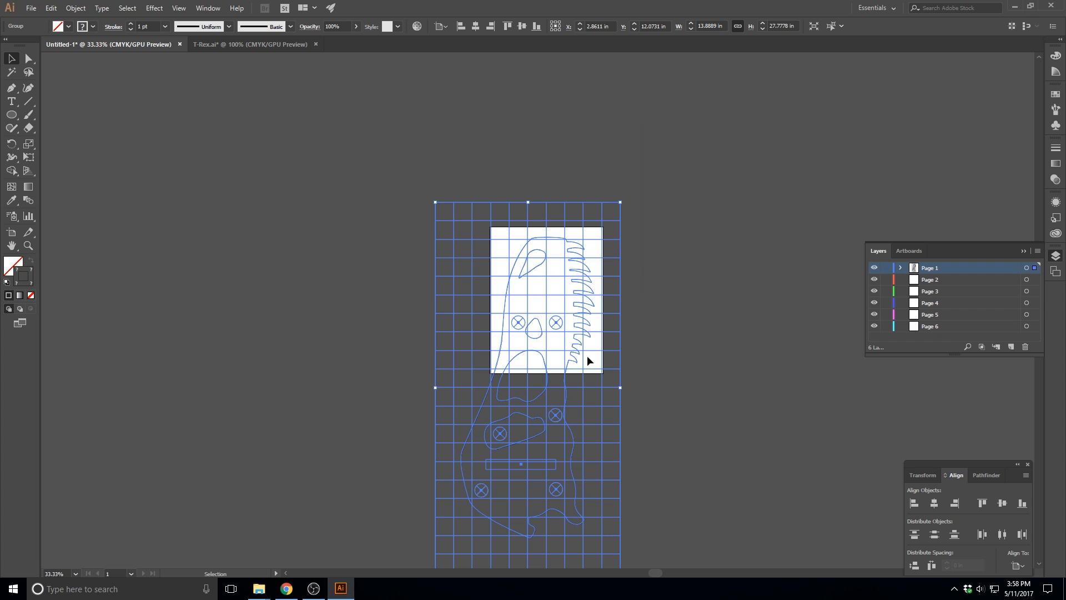
{"action": "left_click_drag", "start_coordinate": [590, 350], "coordinate": [592, 353]}
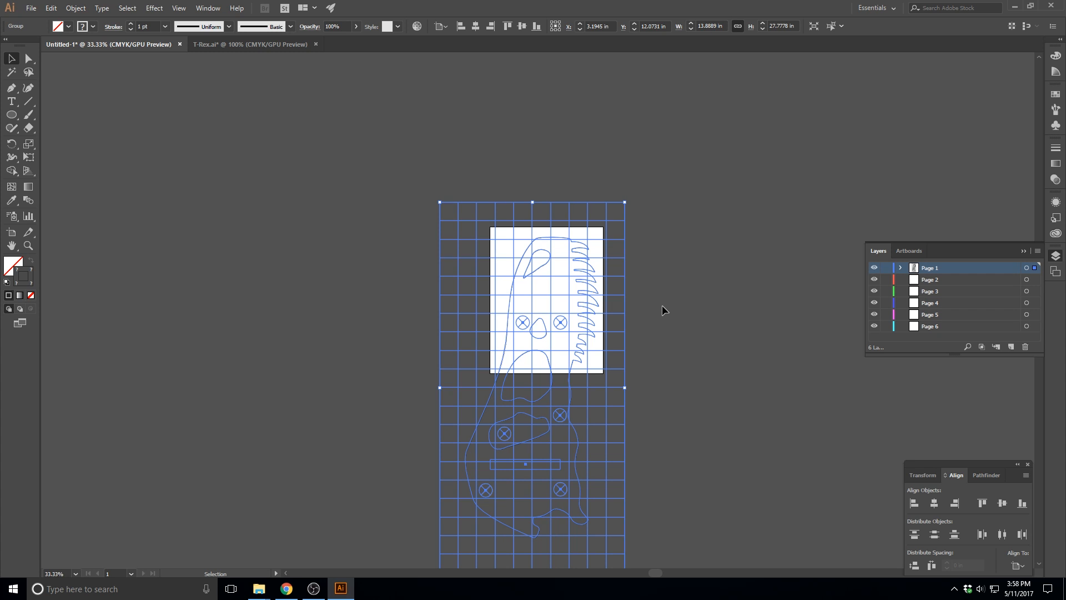
Nudge the grouped drawing slightly left on the artboard to X 3.1389 in, and deselect it
{"action": "scroll", "coordinate": [746, 357], "scroll_direction": "down", "scroll_amount": 3}
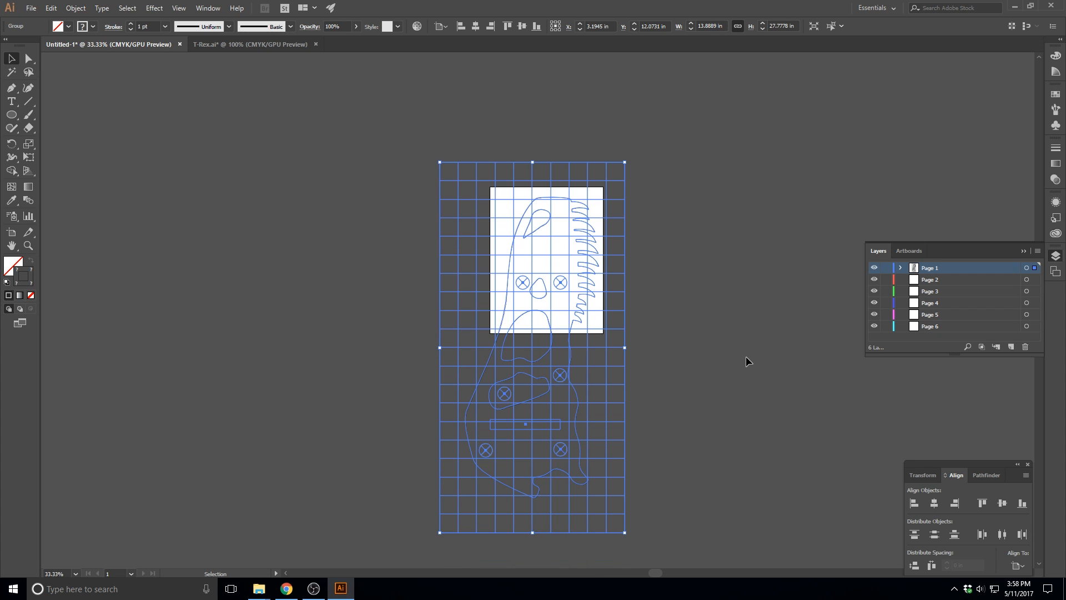
{"action": "key", "text": "ctrl+equal"}
{"action": "key", "text": "ctrl+equal"}
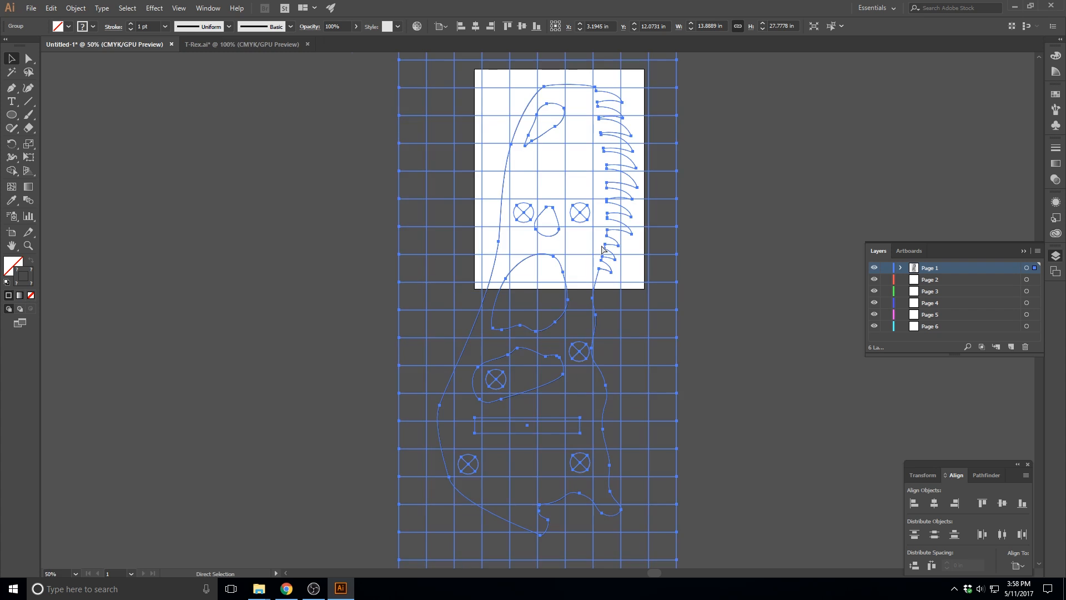
{"action": "scroll", "coordinate": [643, 293], "scroll_direction": "up", "scroll_amount": 6}
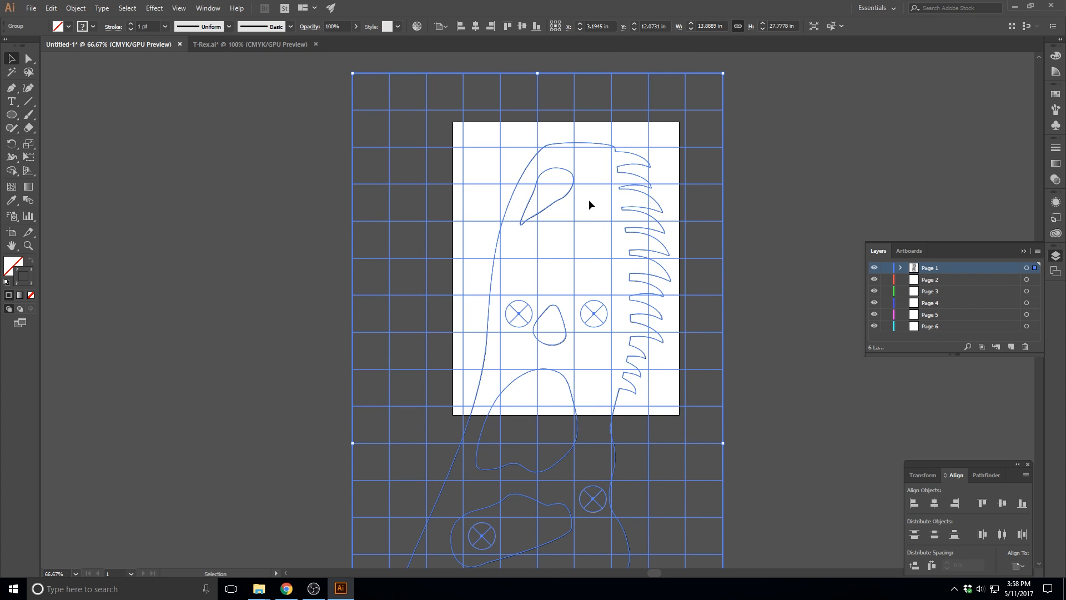
{"action": "left_click_drag", "start_coordinate": [566, 173], "coordinate": [570, 168]}
{"action": "key", "text": "Left"}
{"action": "key", "text": "Left"}
{"action": "key", "text": "Left"}
{"action": "key", "text": "Left"}
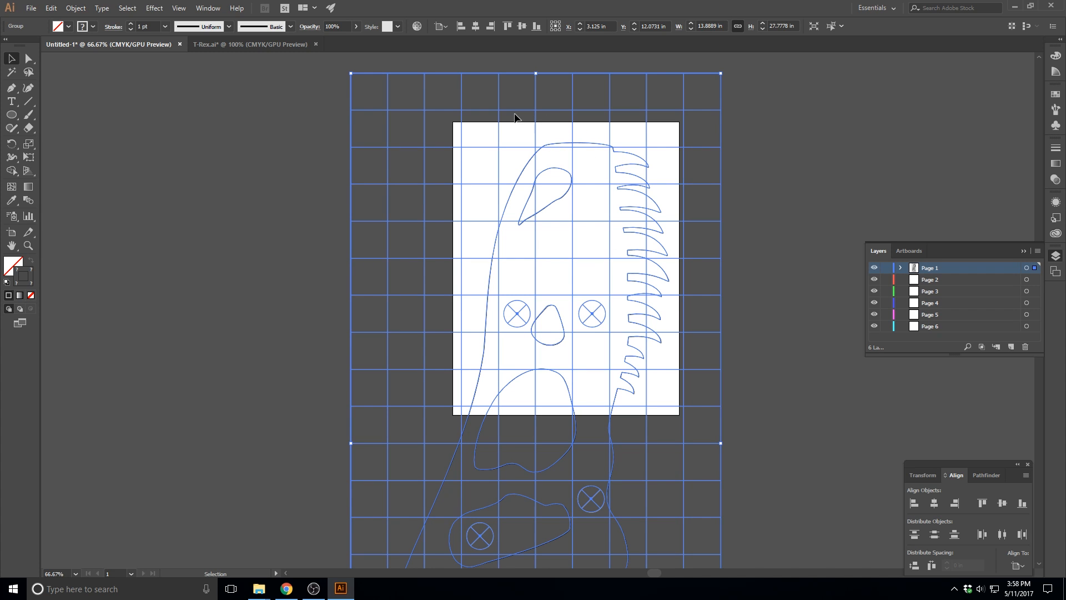
{"action": "key", "text": "Right"}
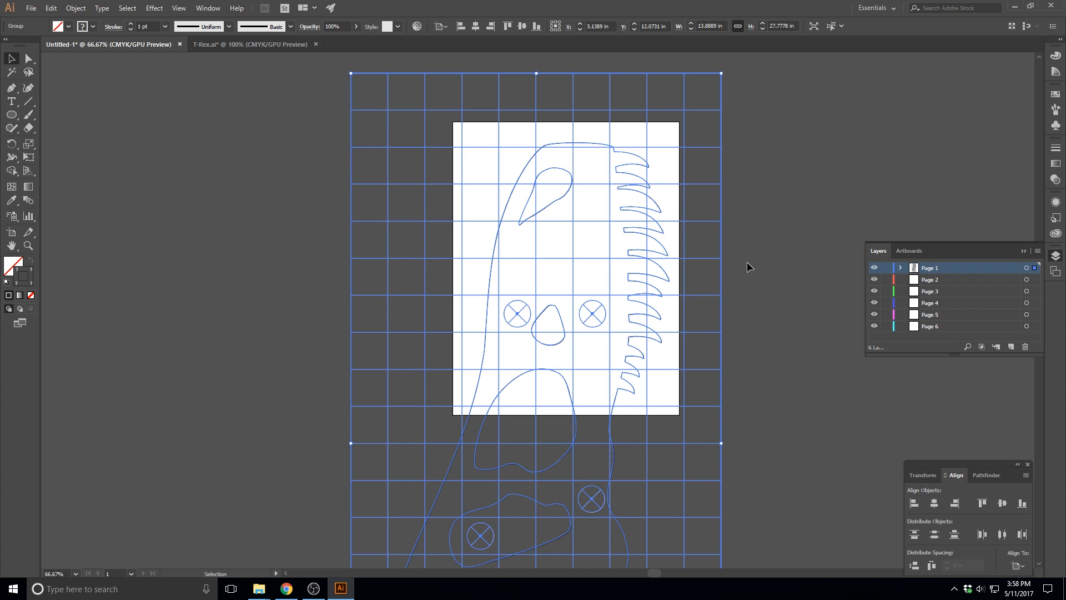
{"action": "key", "text": "ctrl+minus"}
{"action": "key", "text": "ctrl+minus"}
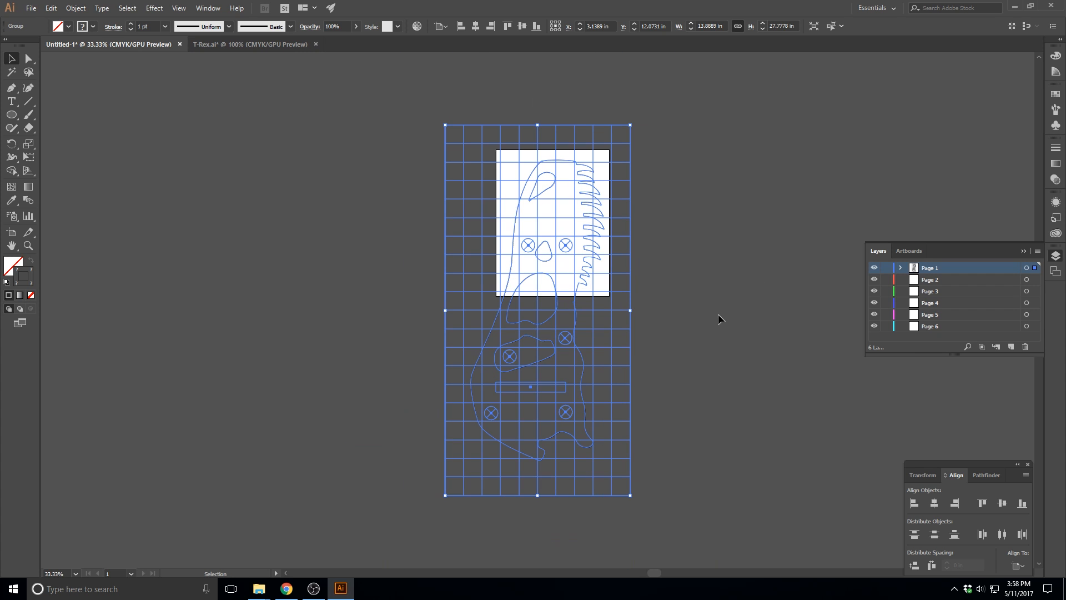
{"action": "left_click", "coordinate": [681, 262]}
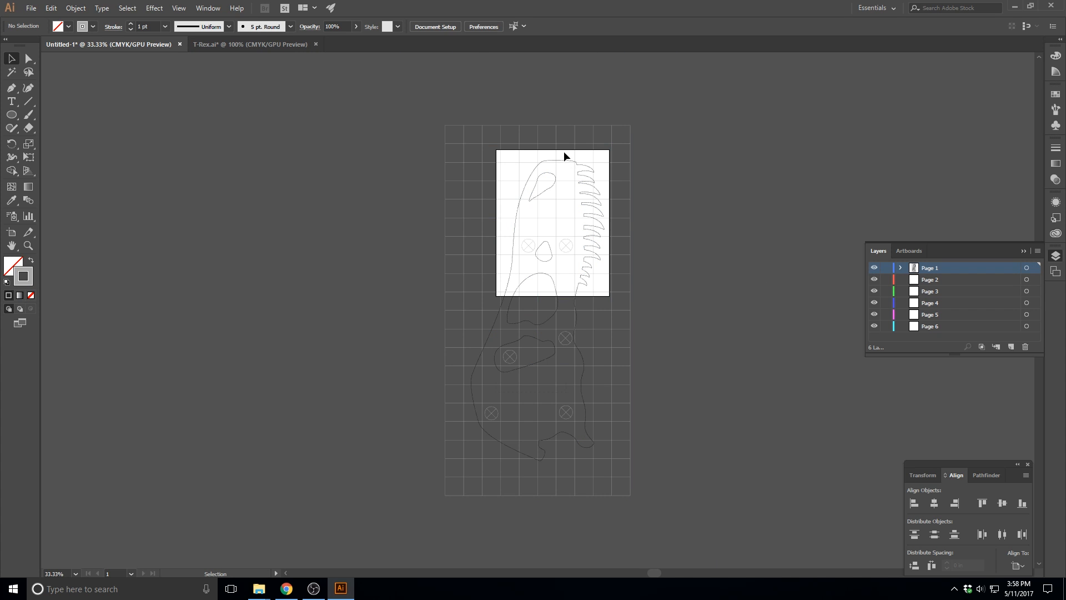
Copy the grouped drawing, and lock and hide the Page 1 layer
{"action": "left_click", "coordinate": [574, 133]}
{"action": "key", "text": "ctrl+c"}
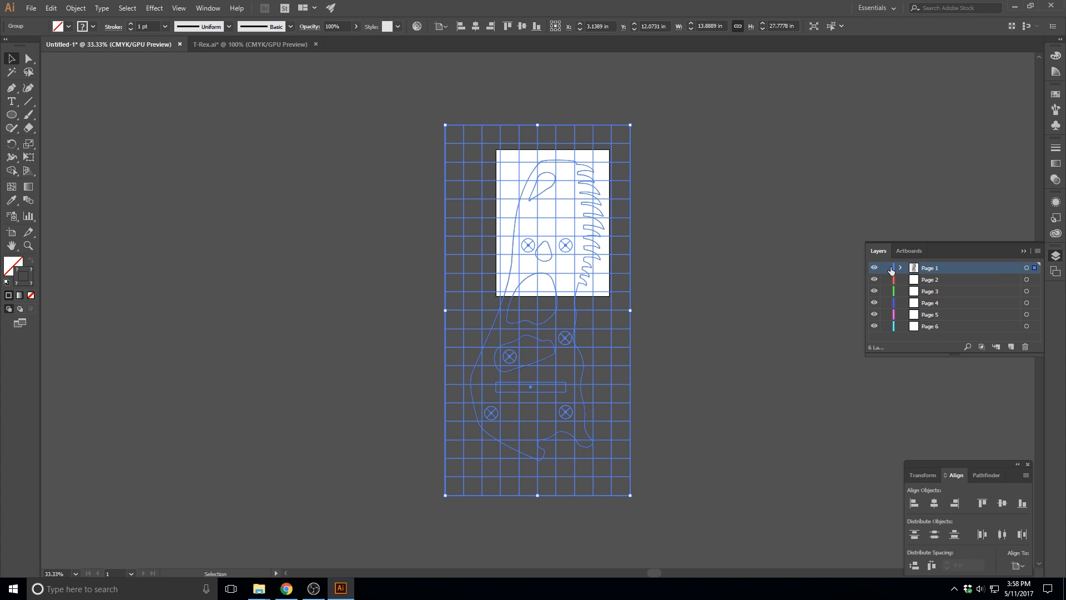
{"action": "left_click", "coordinate": [886, 268]}
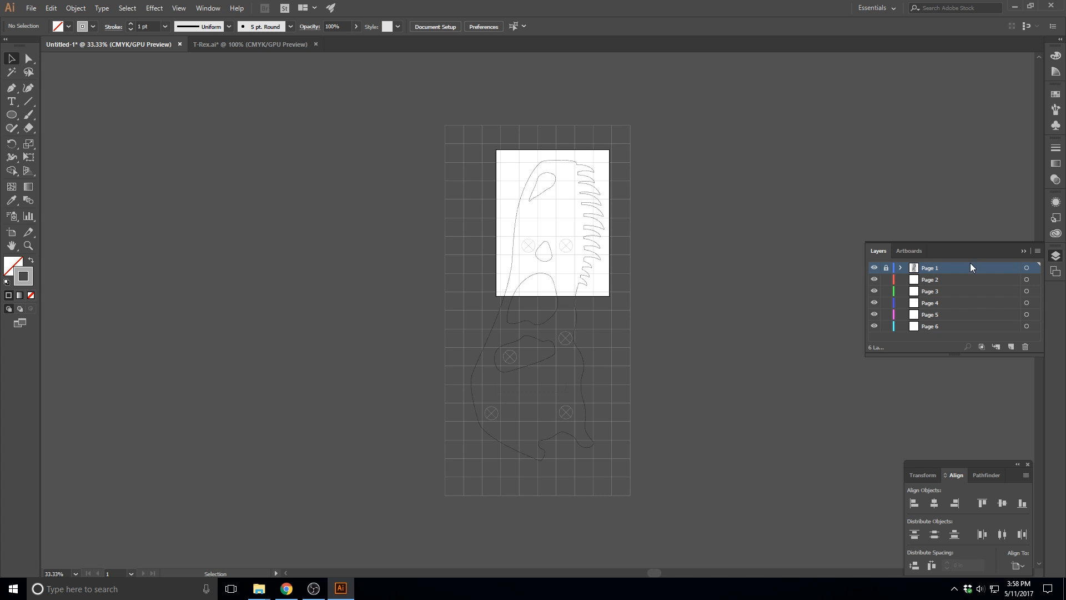
{"action": "left_click", "coordinate": [874, 269]}
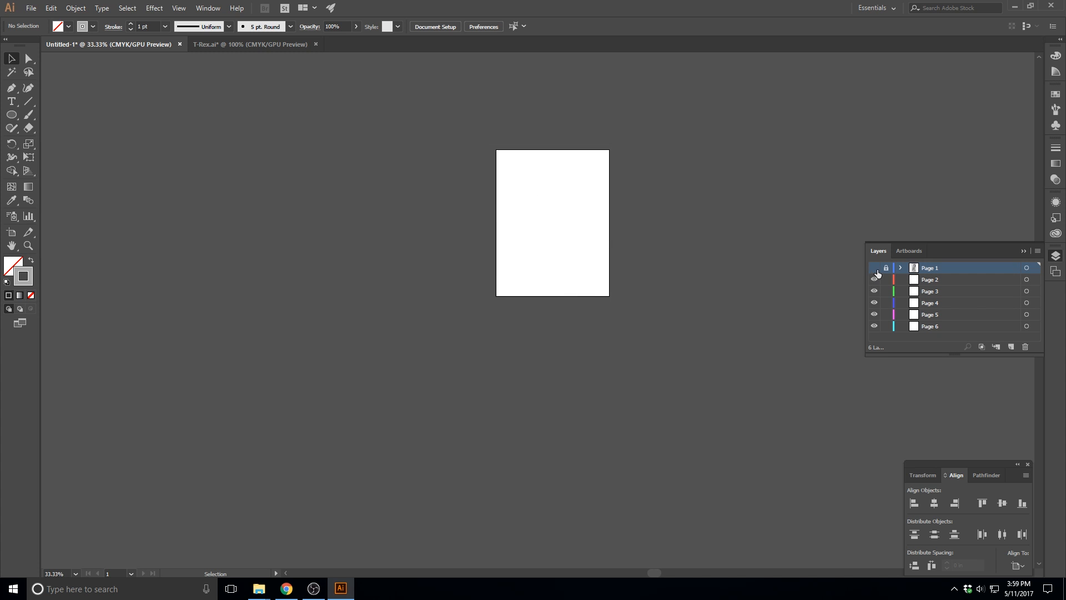
Paste the drawing in place on the Page 2 layer and shift it up to Y 6.1108 in, bringing the skull's middle onto the artboard
{"action": "left_click", "coordinate": [933, 280]}
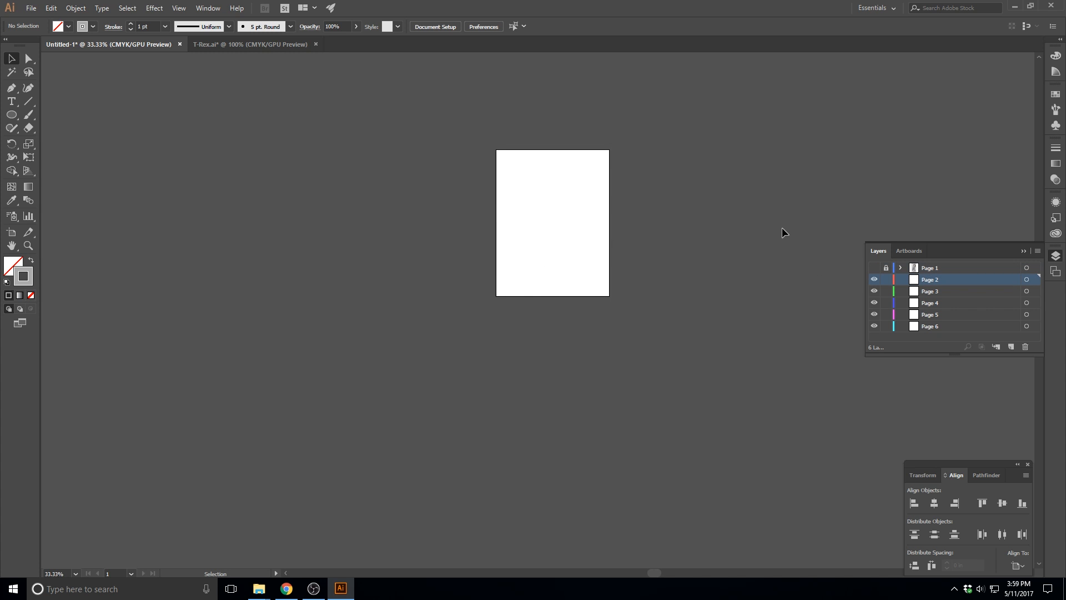
{"action": "key", "text": "ctrl+shift+v"}
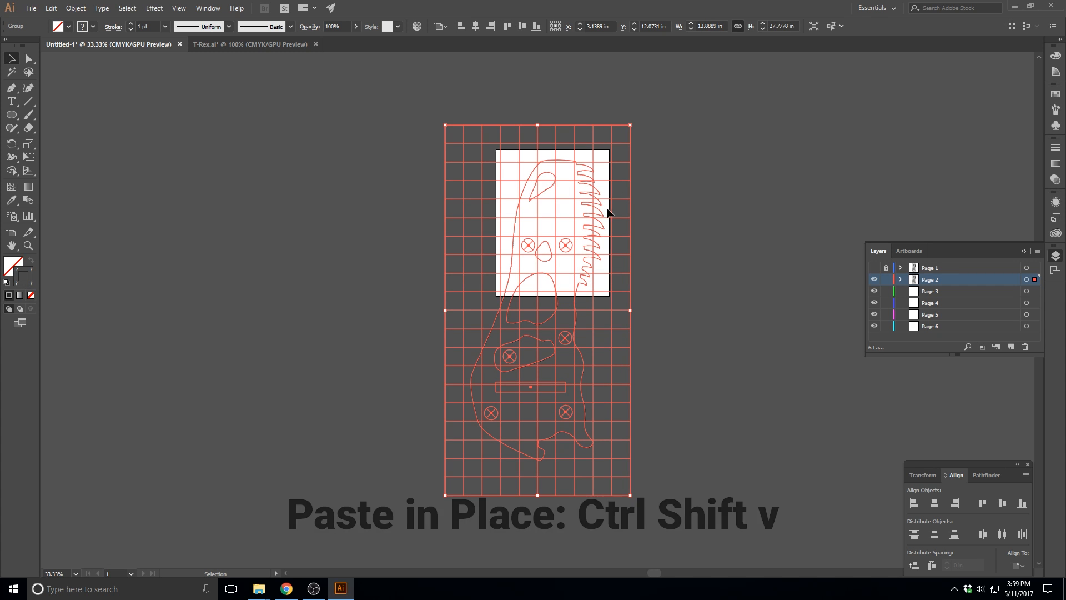
{"action": "key", "text": "shift+Up"}
{"action": "key", "text": "shift+Up"}
{"action": "key", "text": "shift+Up"}
{"action": "key", "text": "shift+Up"}
{"action": "key", "text": "shift+Up"}
{"action": "key", "text": "shift+Up"}
{"action": "key", "text": "shift+Up"}
{"action": "key", "text": "shift+Up"}
{"action": "key", "text": "shift+Up"}
{"action": "key", "text": "shift+Up"}
{"action": "key", "text": "shift+Up"}
{"action": "key", "text": "shift+Up"}
{"action": "key", "text": "shift+Up"}
{"action": "key", "text": "shift+Up"}
{"action": "key", "text": "shift+Up"}
{"action": "key", "text": "shift+Up"}
{"action": "key", "text": "shift+Up"}
{"action": "key", "text": "shift+Up"}
{"action": "key", "text": "shift+Up"}
{"action": "key", "text": "shift+Up"}
{"action": "key", "text": "shift+Up"}
{"action": "key", "text": "shift+Up"}
{"action": "key", "text": "shift+Up"}
{"action": "key", "text": "shift+Up"}
{"action": "key", "text": "shift+Up"}
{"action": "key", "text": "shift+Up"}
{"action": "key", "text": "shift+Up"}
{"action": "key", "text": "shift+Up"}
{"action": "key", "text": "shift+Up"}
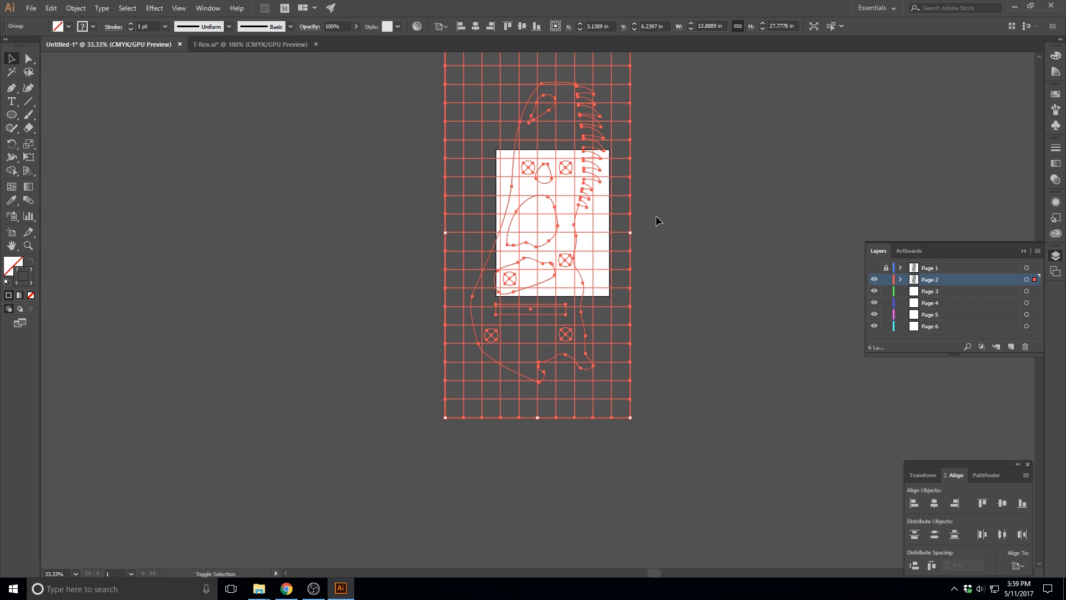
{"action": "key", "text": "shift+Up"}
Shift the Page 2 drawing right to X 3.4167 in and deselect it
{"action": "key", "text": "shift+Right"}
{"action": "key", "text": "shift+Right"}
{"action": "key", "text": "shift+Right"}
{"action": "key", "text": "shift+Right"}
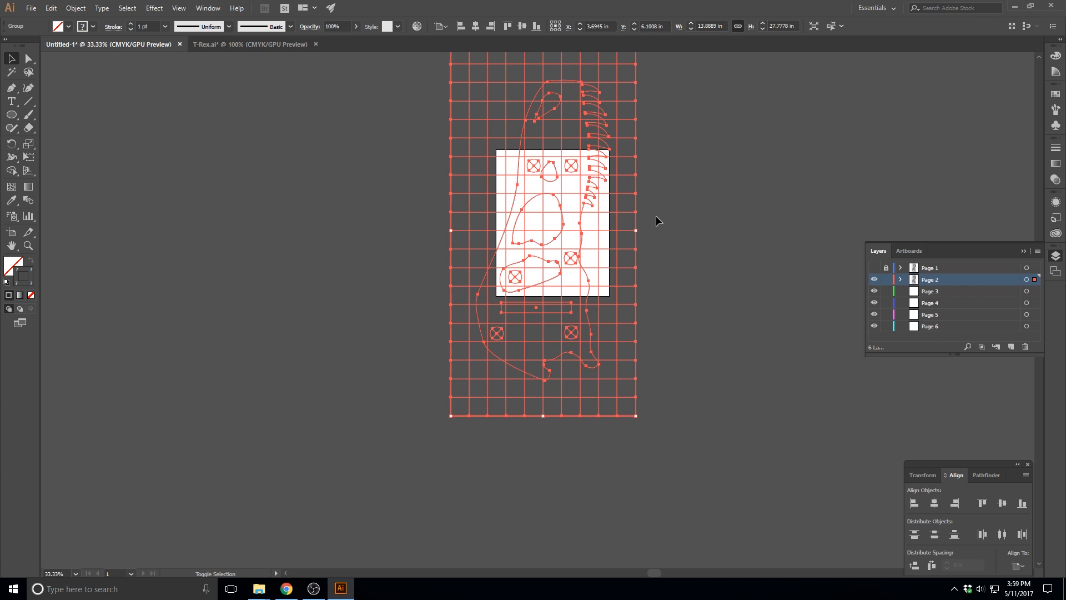
{"action": "key", "text": "shift+Left"}
{"action": "key", "text": "shift+Left"}
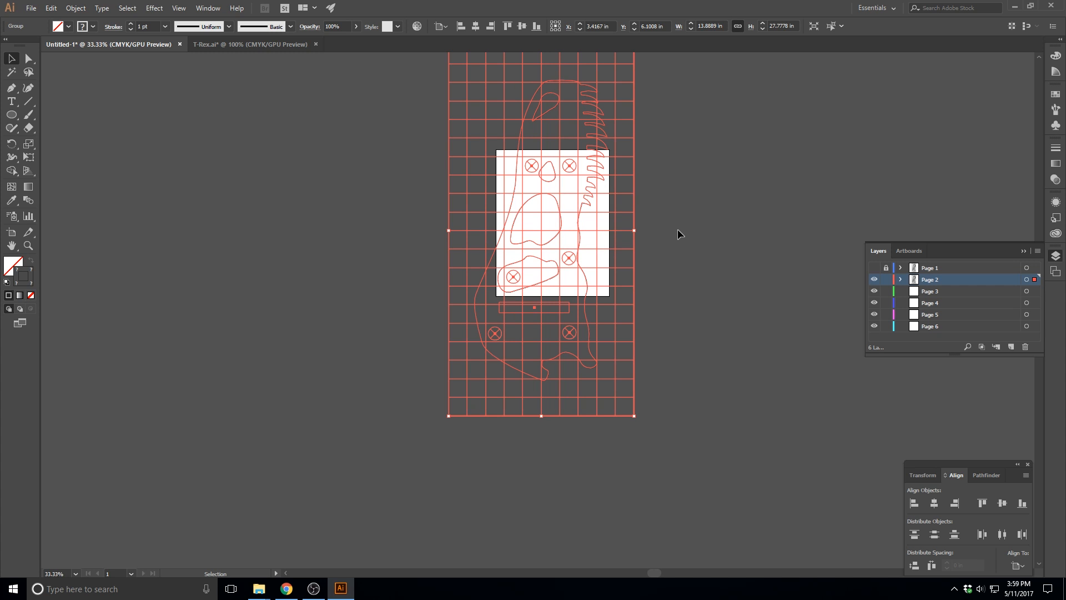
{"action": "left_click", "coordinate": [715, 254]}
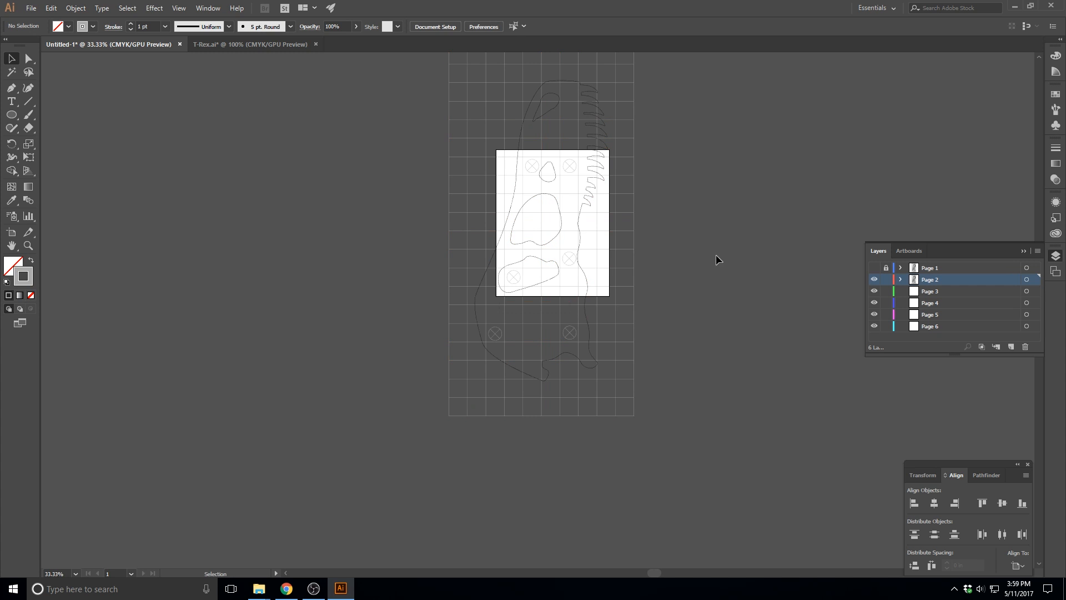
Lock and hide the Page 2 layer and make Page 3 the active layer
{"action": "left_click", "coordinate": [886, 280]}
{"action": "left_click", "coordinate": [875, 280]}
{"action": "left_click", "coordinate": [938, 291]}
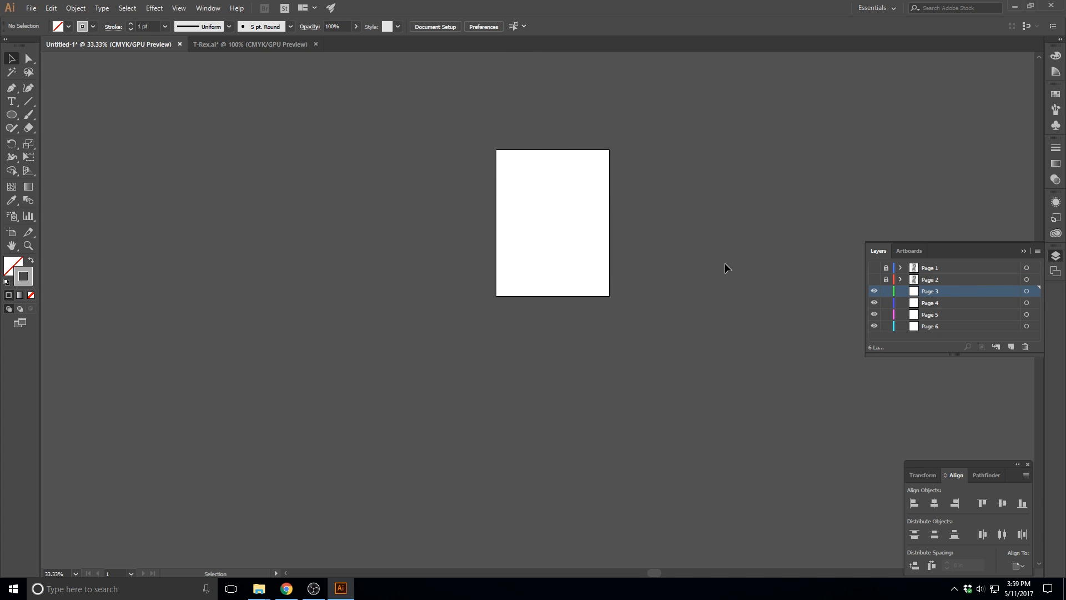
Paste the drawing in place on Page 3 and shift it right to X 5.3611 in, bringing the skull's outer middle edge onto the artboard
{"action": "key", "text": "ctrl+shift+v"}
{"action": "key", "text": "shift+Right"}
{"action": "key", "text": "shift+Right"}
{"action": "key", "text": "shift+Right"}
{"action": "key", "text": "shift+Right"}
{"action": "key", "text": "shift+Right"}
{"action": "key", "text": "shift+Right"}
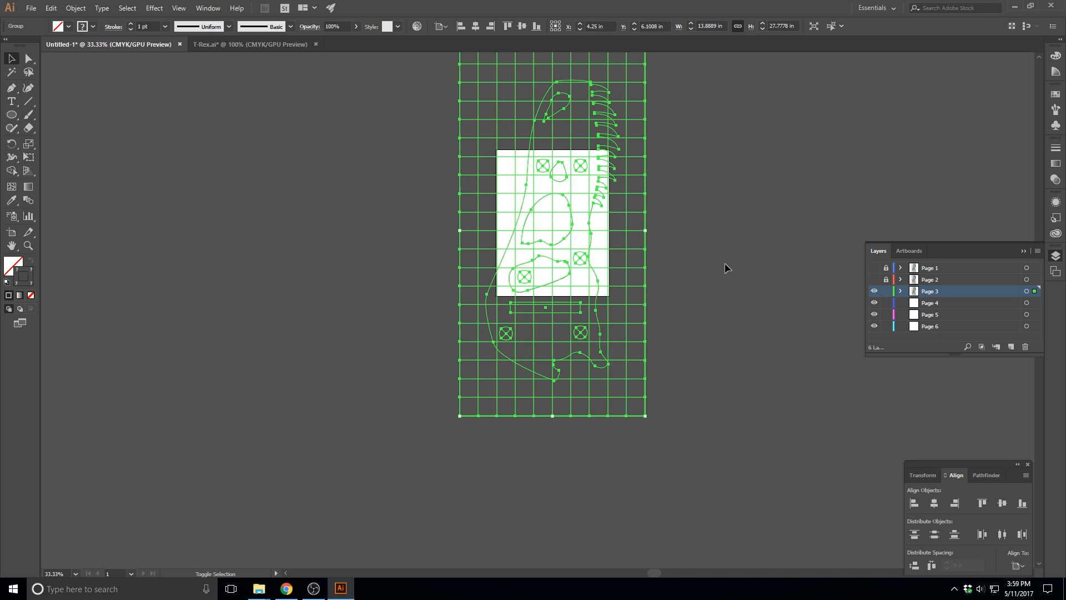
{"action": "key", "text": "shift+Right"}
{"action": "key", "text": "shift+Right"}
{"action": "key", "text": "shift+Right"}
{"action": "key", "text": "shift+Right"}
{"action": "key", "text": "shift+Right"}
{"action": "key", "text": "shift+Right"}
{"action": "key", "text": "shift+Right"}
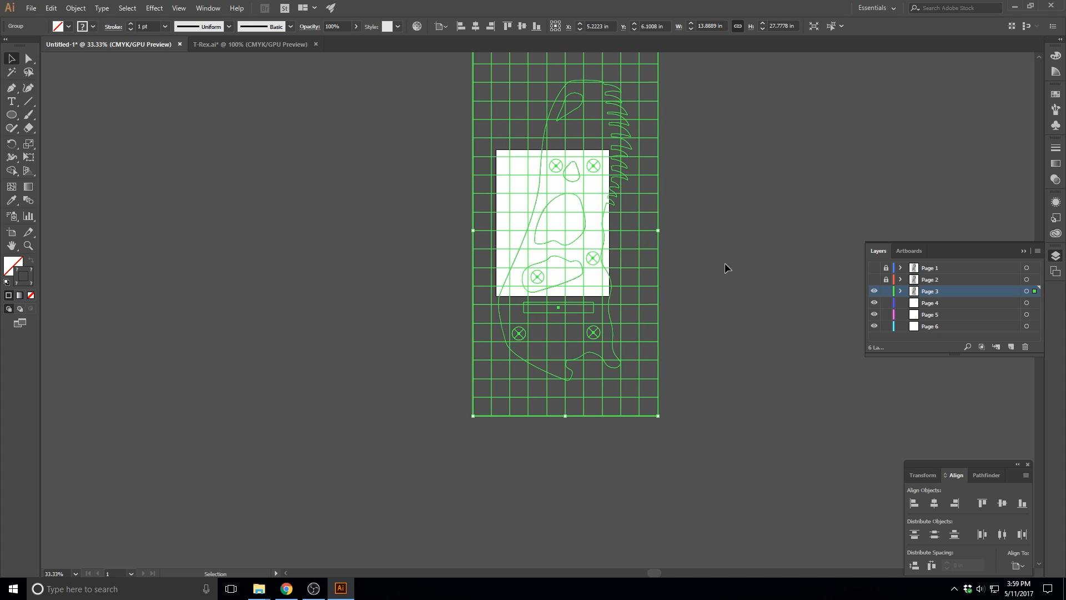
{"action": "key", "text": "shift+Right"}
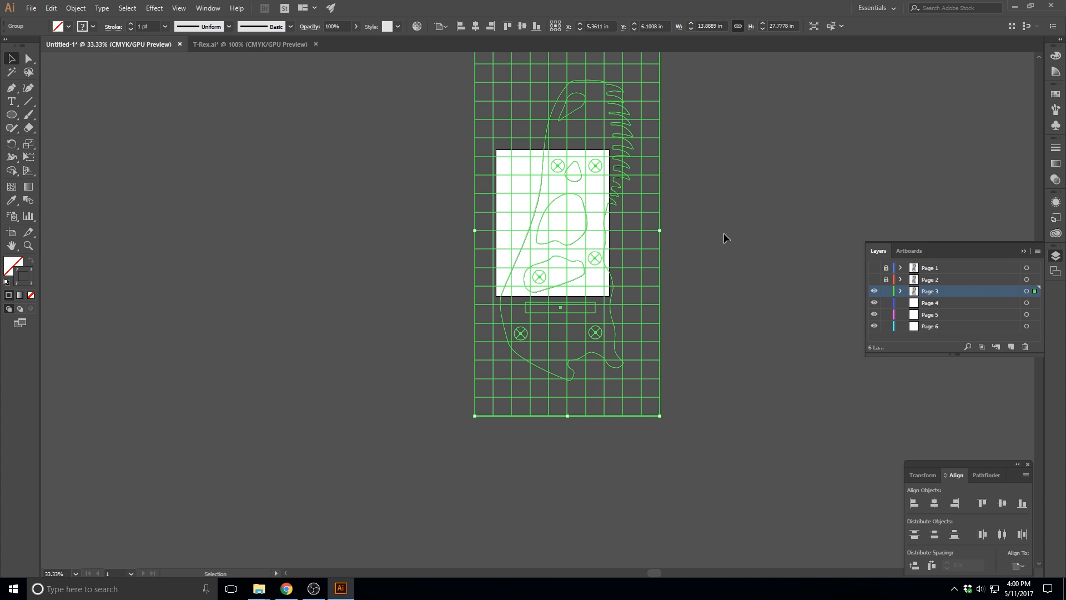
Lock and hide the Page 3 layer and make Page 4 the active layer
{"action": "left_click", "coordinate": [885, 290]}
{"action": "left_click", "coordinate": [874, 291]}
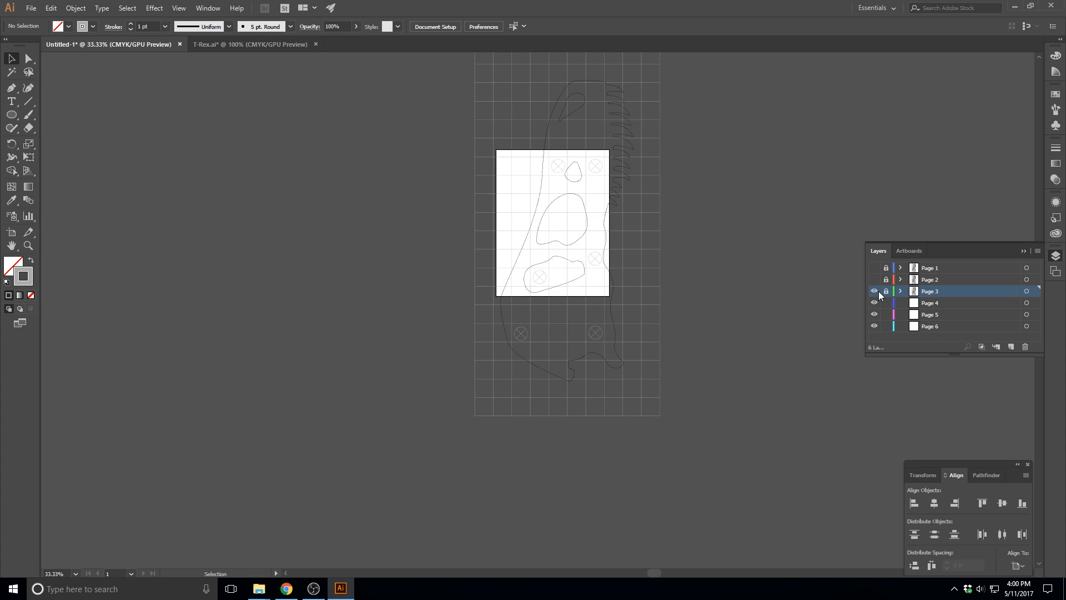
{"action": "left_click", "coordinate": [926, 304]}
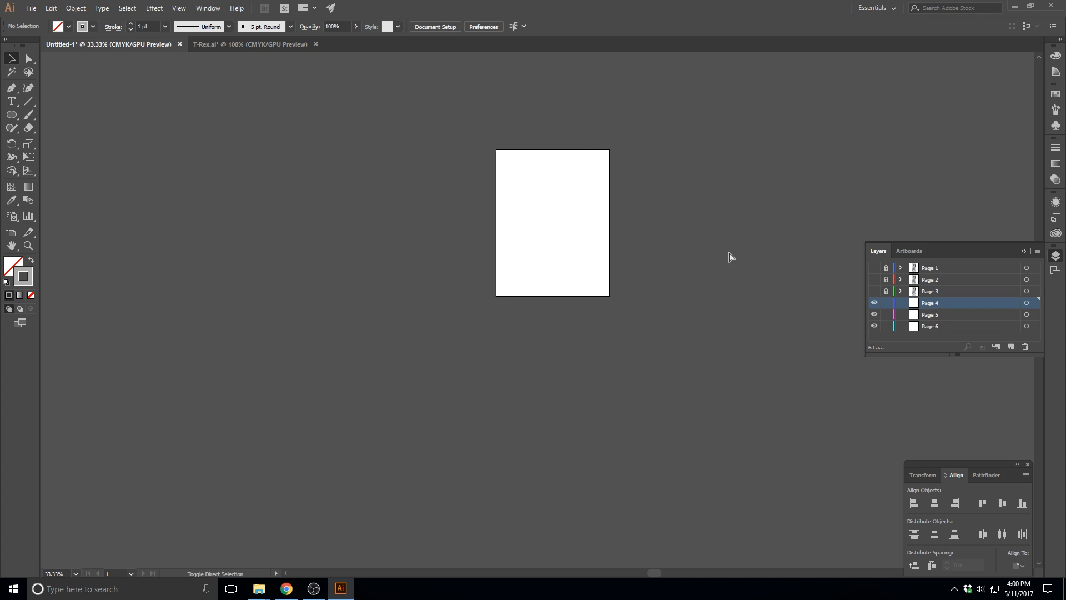
Paste the drawing in place on Page 4 and shift it up to about Y -0.57 in, bringing the skull's lower end onto the artboard
{"action": "key", "text": "ctrl+f"}
{"action": "key", "text": "shift+Up"}
{"action": "key", "text": "shift+Up"}
{"action": "key", "text": "shift+Up"}
{"action": "key", "text": "shift+Up"}
{"action": "key", "text": "shift+Up"}
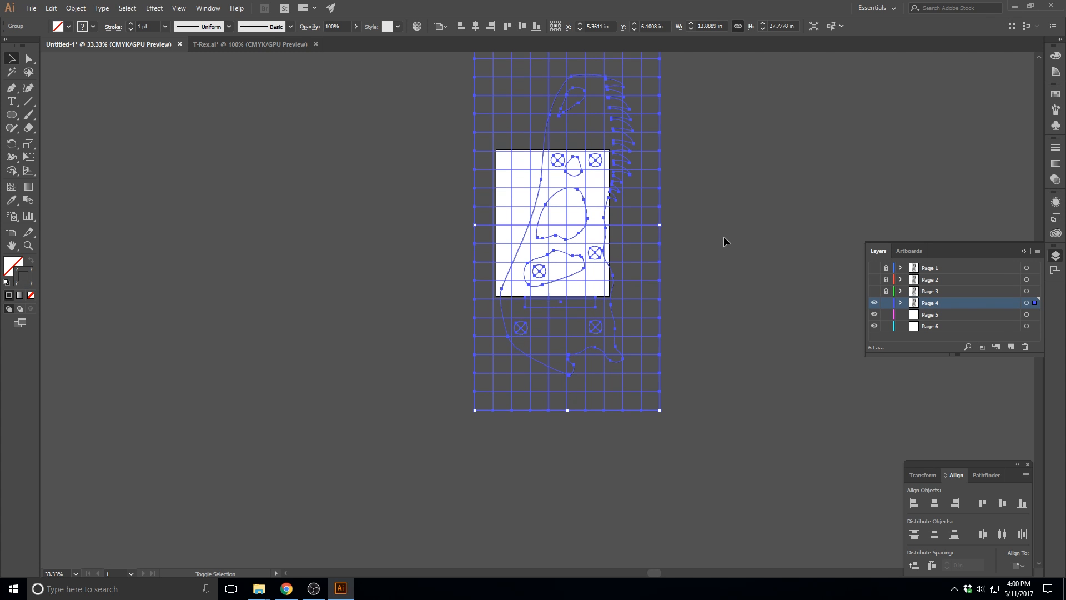
{"action": "key", "text": "shift+Up"}
{"action": "key", "text": "shift+Up"}
{"action": "key", "text": "shift+Up"}
{"action": "key", "text": "shift+Up"}
{"action": "key", "text": "shift+Up"}
{"action": "key", "text": "shift+Up"}
{"action": "key", "text": "shift+Up"}
{"action": "key", "text": "shift+Up"}
{"action": "key", "text": "shift+Up"}
{"action": "key", "text": "shift+Up"}
{"action": "key", "text": "shift+Up"}
{"action": "key", "text": "shift+Up"}
{"action": "key", "text": "shift+Up"}
{"action": "key", "text": "shift+Up"}
{"action": "key", "text": "shift+Up"}
{"action": "key", "text": "shift+Up"}
{"action": "key", "text": "shift+Up"}
{"action": "key", "text": "shift+Up"}
{"action": "key", "text": "shift+Up"}
{"action": "key", "text": "shift+Up"}
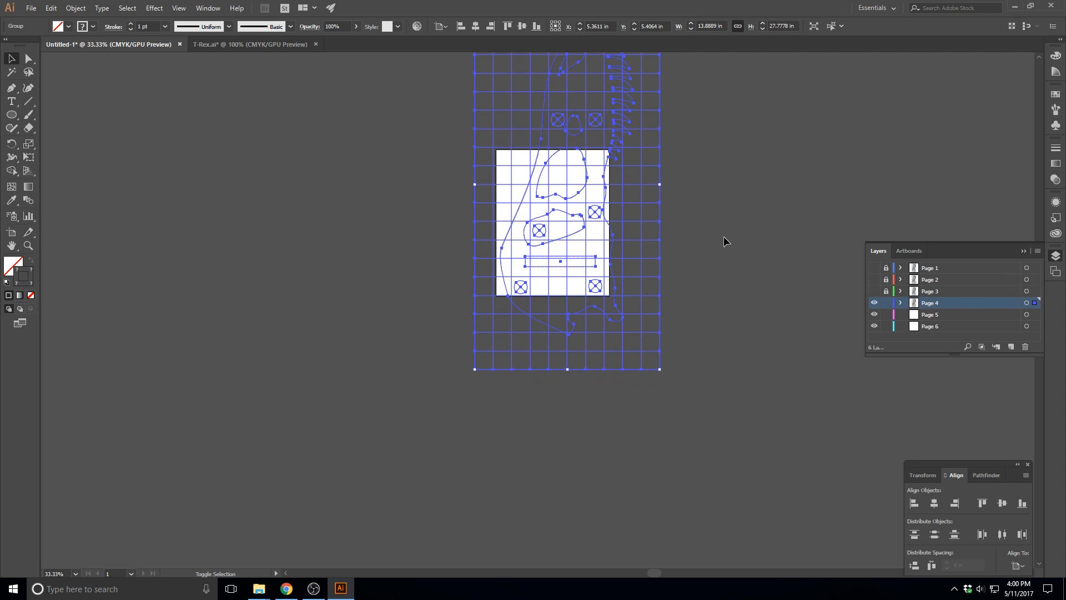
{"action": "key", "text": "shift+Up"}
{"action": "key", "text": "shift+Up"}
{"action": "key", "text": "shift+Up"}
{"action": "key", "text": "shift+Up"}
{"action": "key", "text": "shift+Up"}
{"action": "key", "text": "shift+Up"}
{"action": "key", "text": "shift+Up"}
{"action": "key", "text": "shift+Up"}
{"action": "key", "text": "shift+Up"}
{"action": "key", "text": "shift+Up"}
{"action": "key", "text": "shift+Up"}
{"action": "key", "text": "shift+Up"}
{"action": "key", "text": "shift+Up"}
{"action": "key", "text": "shift+Up"}
{"action": "key", "text": "shift+Up"}
{"action": "key", "text": "shift+Up"}
{"action": "key", "text": "shift+Up"}
{"action": "key", "text": "shift+Up"}
{"action": "key", "text": "shift+Up"}
{"action": "key", "text": "shift+Up"}
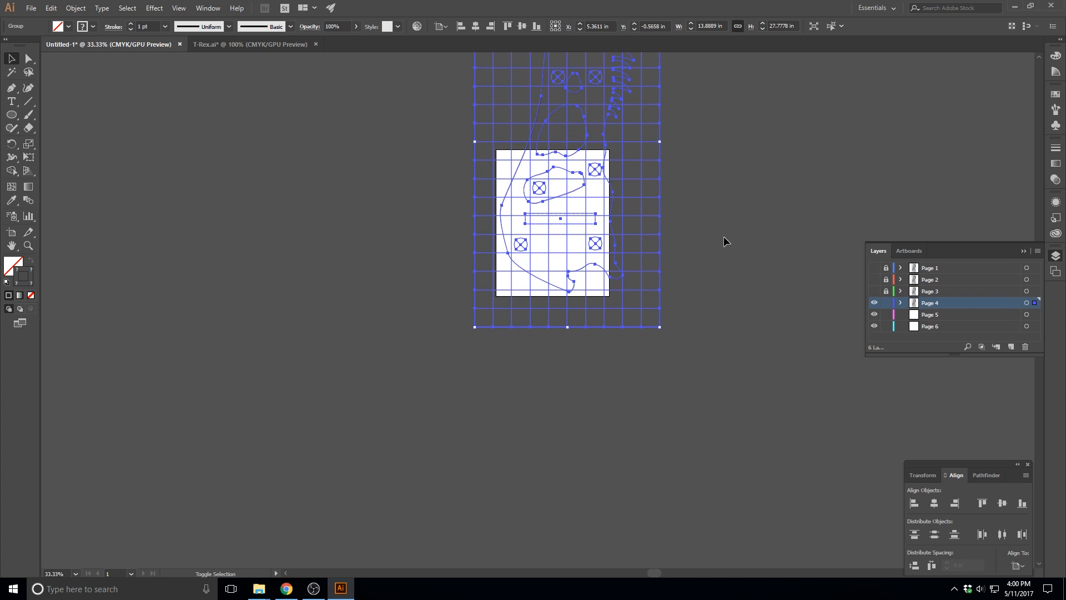
Shift the Page 4 copy right to X 5.6389 in, then lock and hide the Page 4 layer
{"action": "key", "text": "shift+Right"}
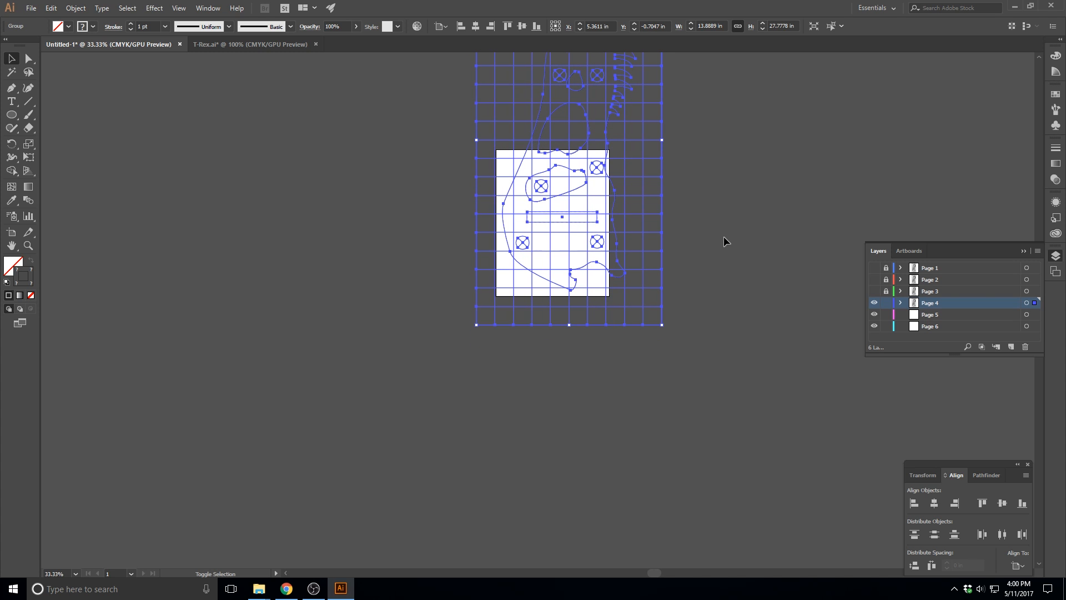
{"action": "key", "text": "shift+Right"}
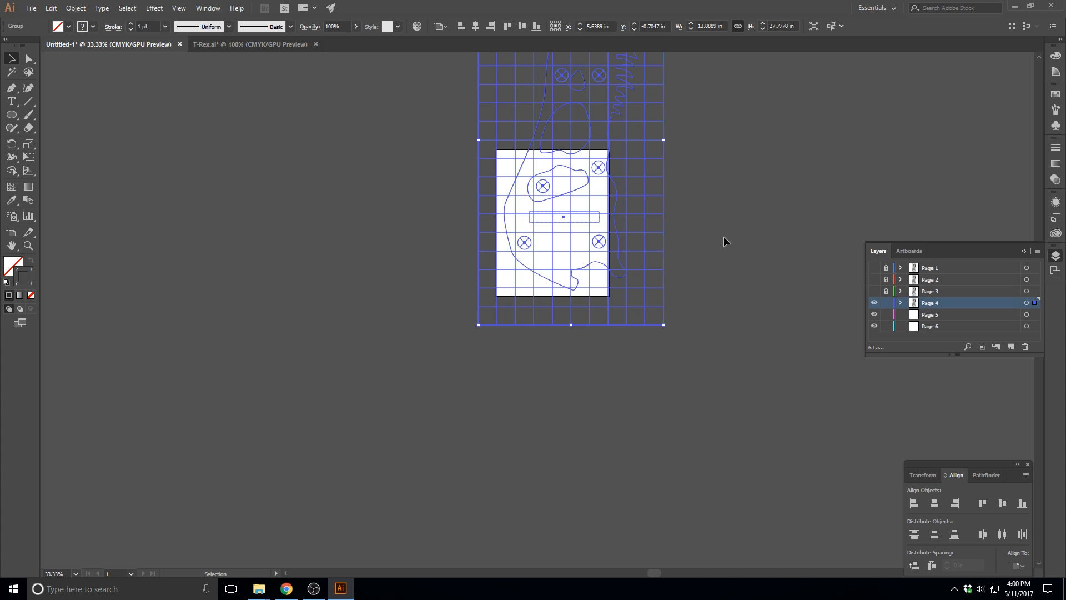
{"action": "left_click", "coordinate": [886, 303]}
{"action": "left_click", "coordinate": [874, 303]}
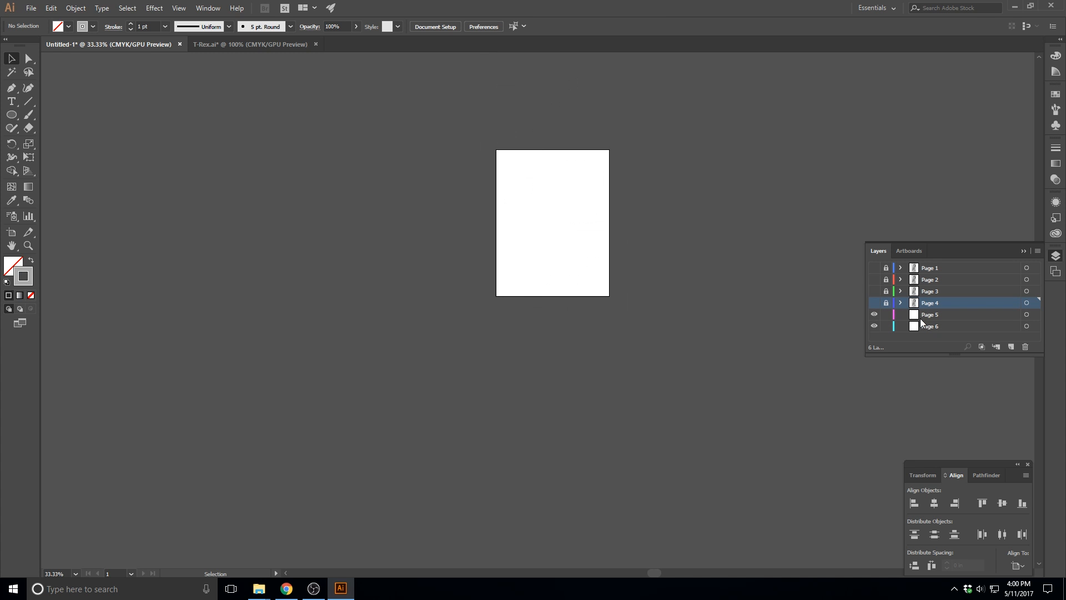
Paste the drawing in place on Page 5 and shift it left to X 3.8334 in, bringing the skull's lower outer edge onto the artboard
{"action": "key", "text": "ctrl+f"}
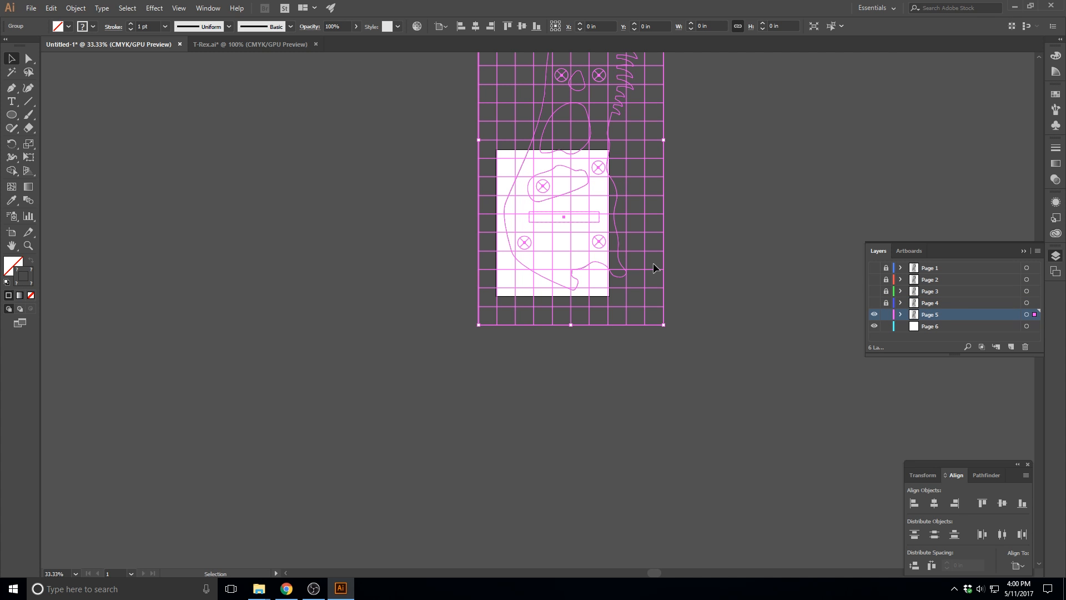
{"action": "key", "text": "shift+Left"}
{"action": "key", "text": "shift+Left"}
{"action": "key", "text": "shift+Left"}
{"action": "key", "text": "shift+Left"}
{"action": "key", "text": "shift+Left"}
{"action": "key", "text": "shift+Left"}
{"action": "key", "text": "shift+Left"}
{"action": "key", "text": "shift+Left"}
{"action": "key", "text": "shift+Left"}
{"action": "key", "text": "shift+Left"}
{"action": "key", "text": "shift+Left"}
{"action": "key", "text": "shift+Left"}
{"action": "key", "text": "shift+Left"}
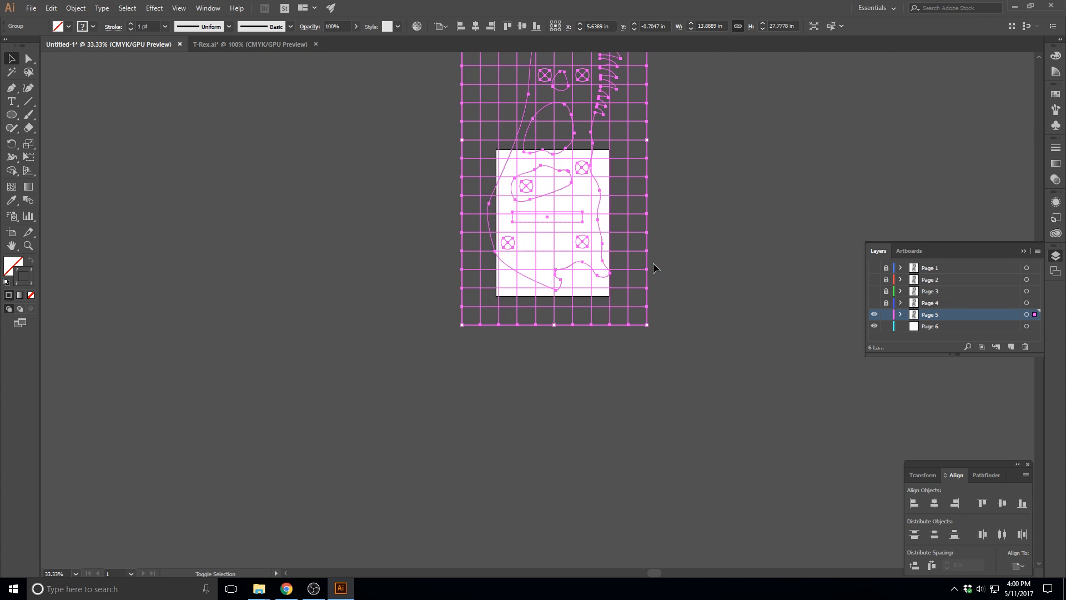
{"action": "key", "text": "ctrl+h"}
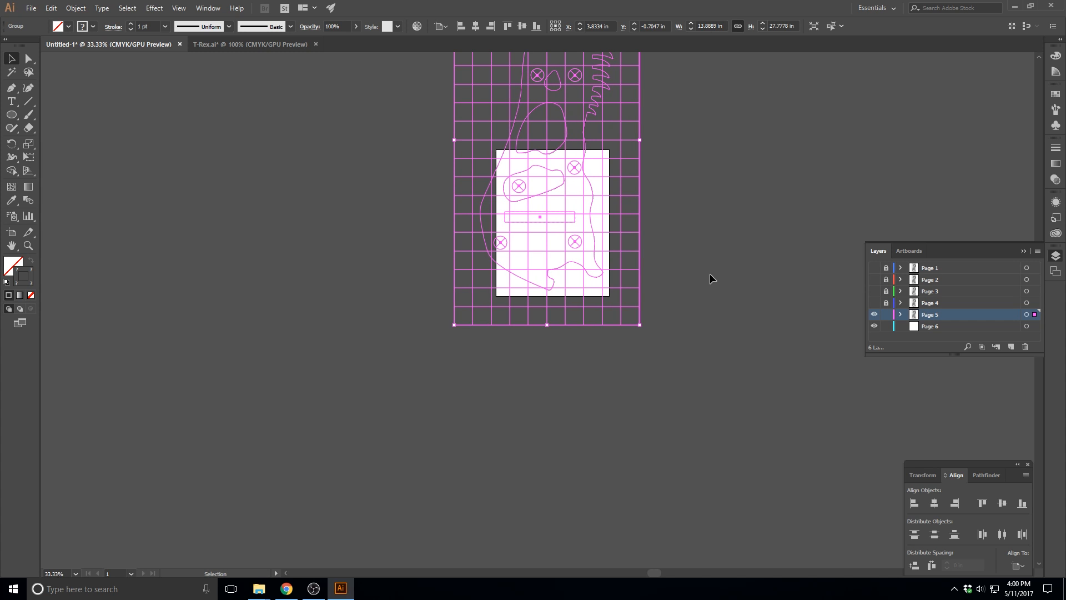
Delete the empty Page 6 layer, then lock and hide the Page 5 layer
{"action": "left_click", "coordinate": [942, 327]}
{"action": "left_click", "coordinate": [1025, 347]}
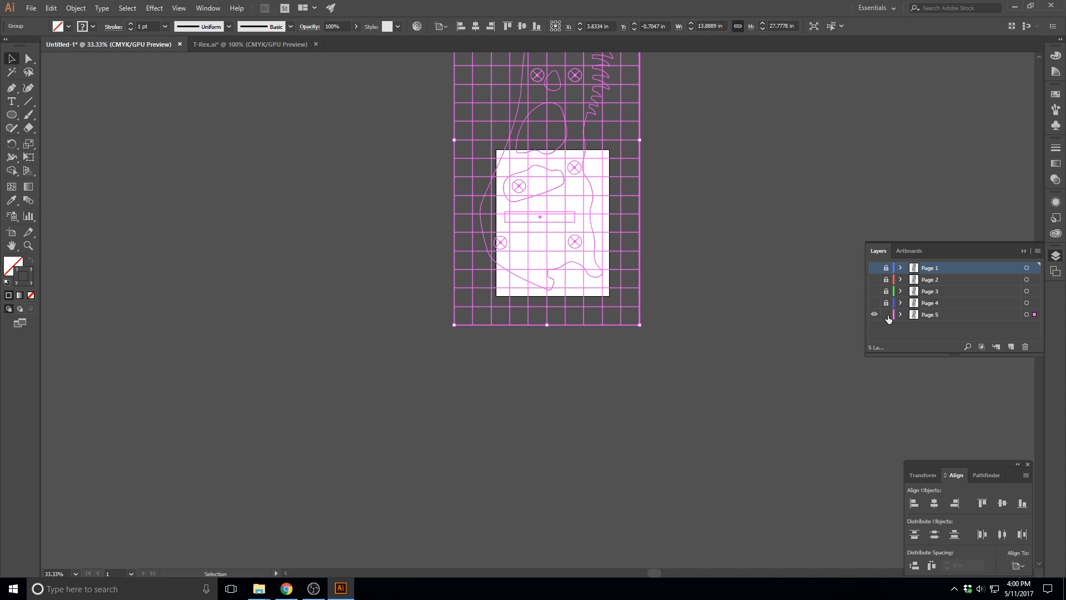
{"action": "left_click", "coordinate": [926, 315]}
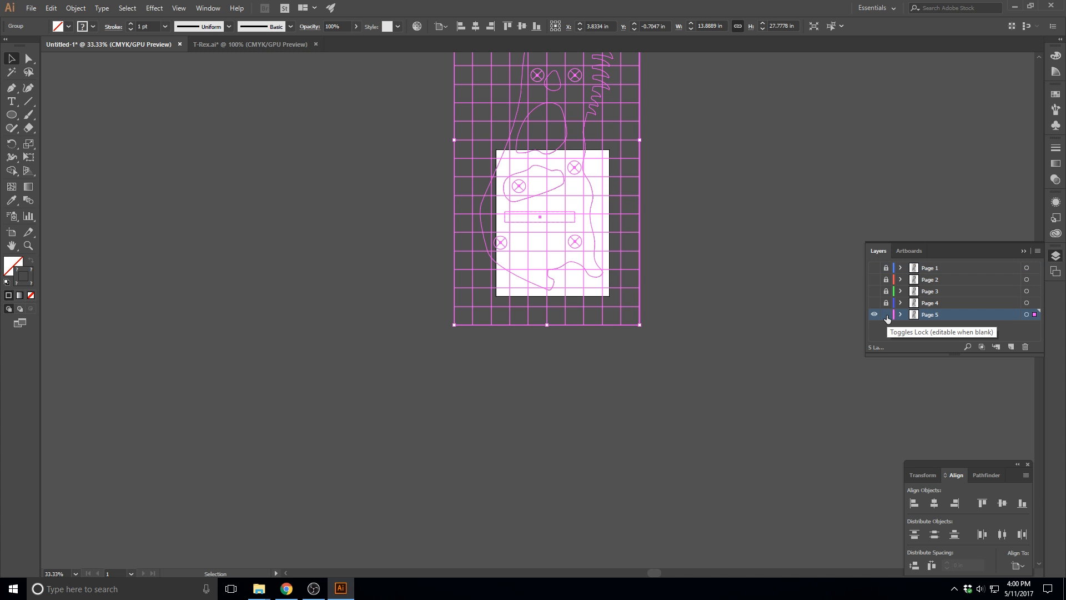
{"action": "left_click", "coordinate": [887, 314]}
{"action": "scroll", "coordinate": [786, 391], "scroll_direction": "up", "scroll_amount": 3}
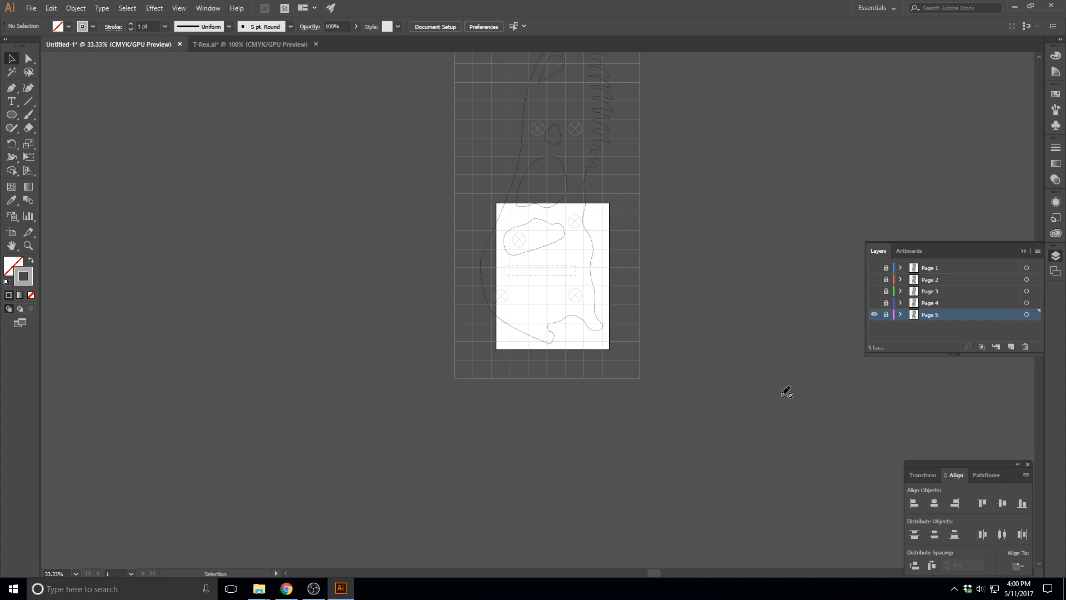
{"action": "left_click", "coordinate": [874, 314]}
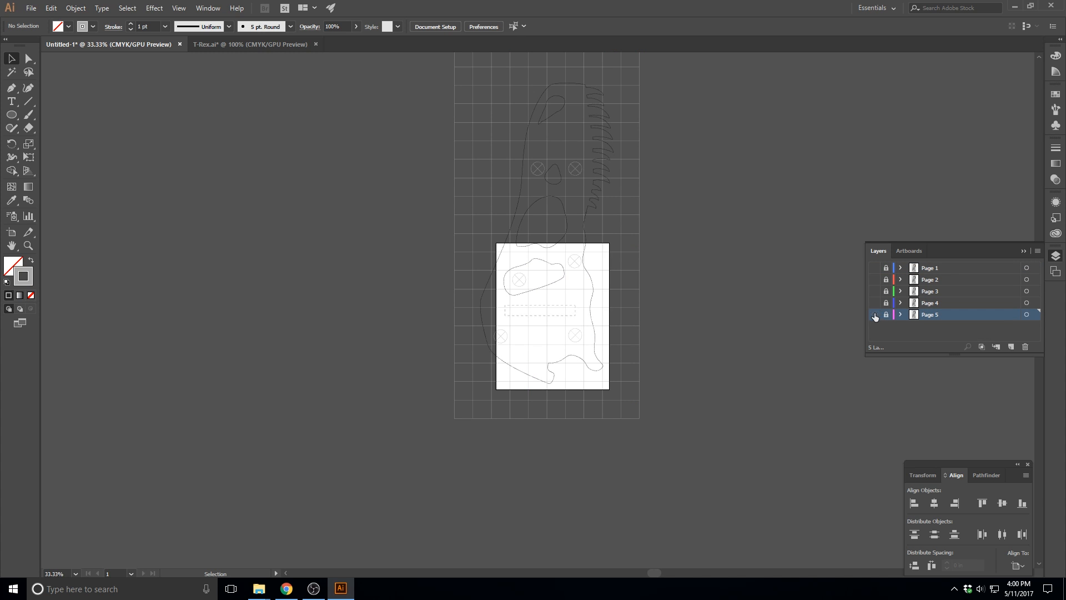
Show the Page 1 to Page 5 layers one at a time to check which skull portion each places on the artboard
{"action": "left_click", "coordinate": [874, 268]}
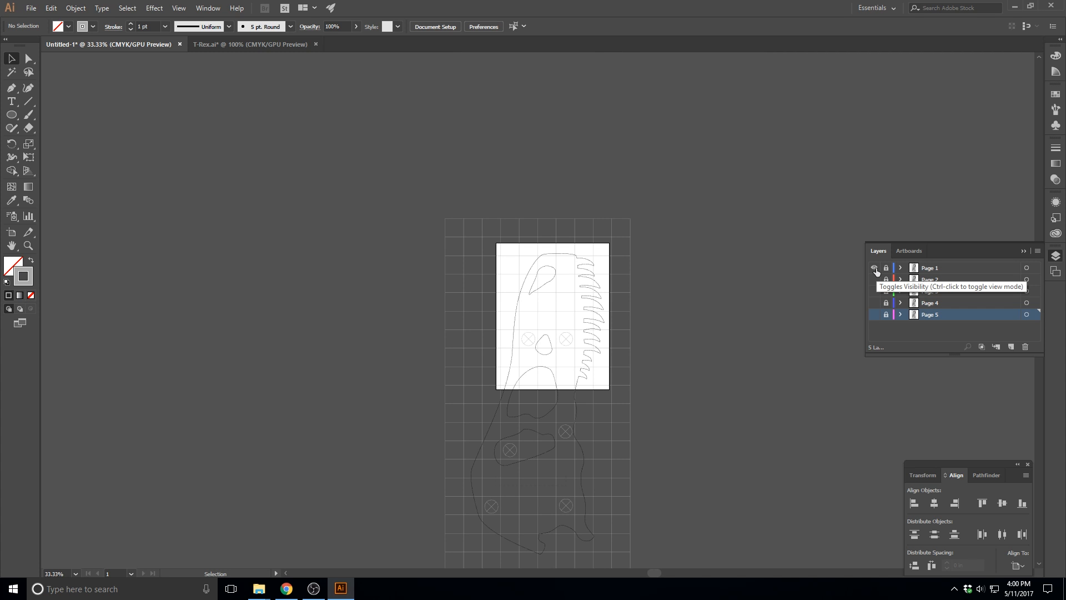
{"action": "left_click", "coordinate": [875, 269]}
{"action": "left_click", "coordinate": [874, 280]}
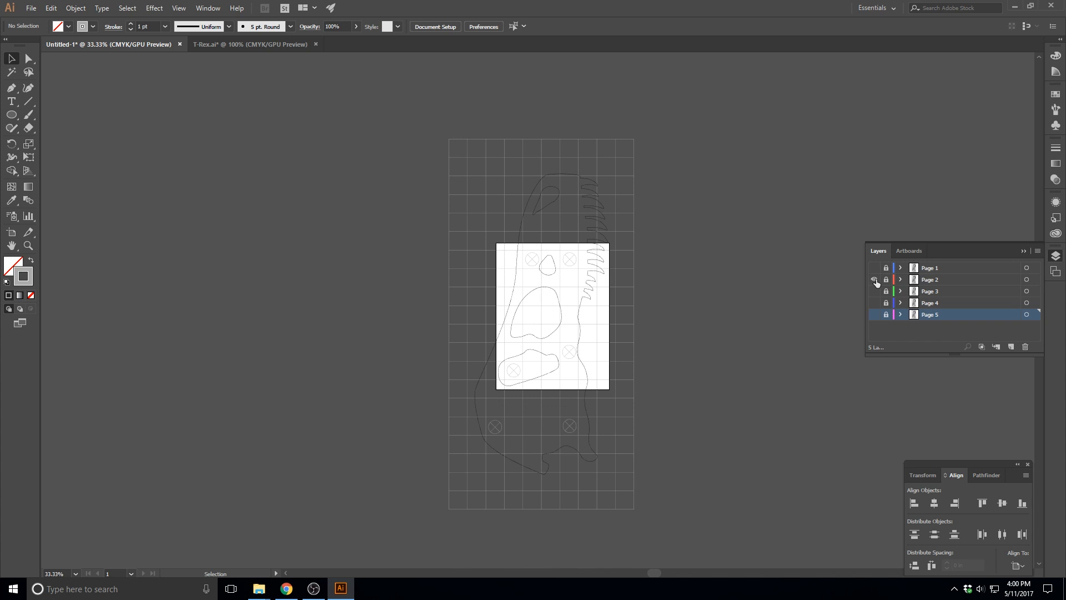
{"action": "left_click", "coordinate": [875, 280]}
{"action": "left_click", "coordinate": [873, 291]}
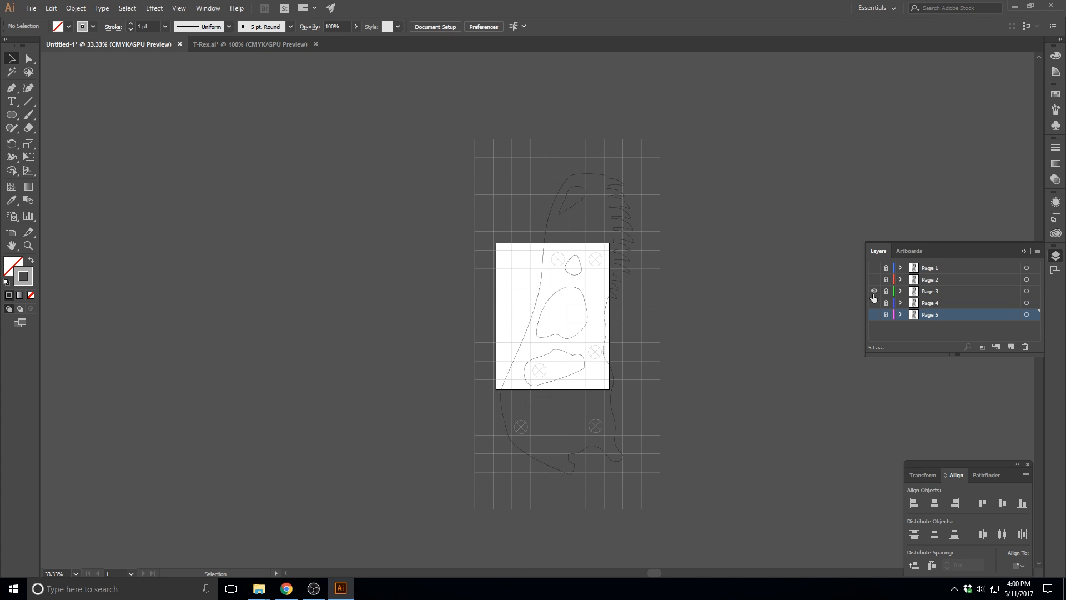
{"action": "left_click", "coordinate": [874, 292]}
{"action": "left_click", "coordinate": [874, 303]}
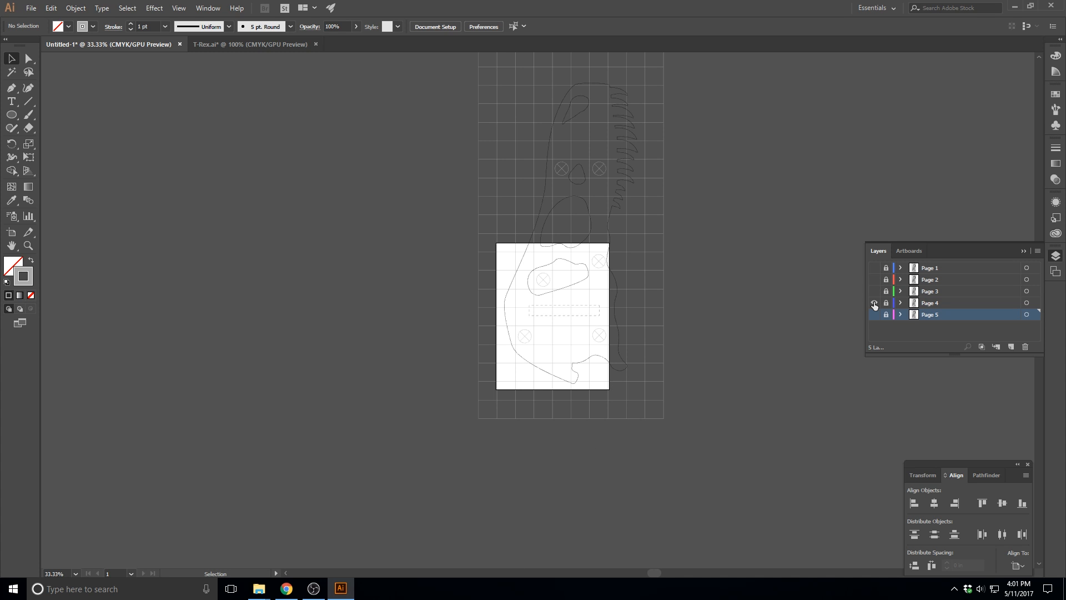
{"action": "left_click", "coordinate": [874, 303]}
{"action": "left_click", "coordinate": [875, 314]}
{"action": "left_click", "coordinate": [875, 315]}
Make only the Page 1 layer visible, keeping all other page layers hidden
{"action": "left_click", "coordinate": [874, 268]}
{"action": "left_click", "coordinate": [874, 267]}
{"action": "left_click", "coordinate": [874, 268]}
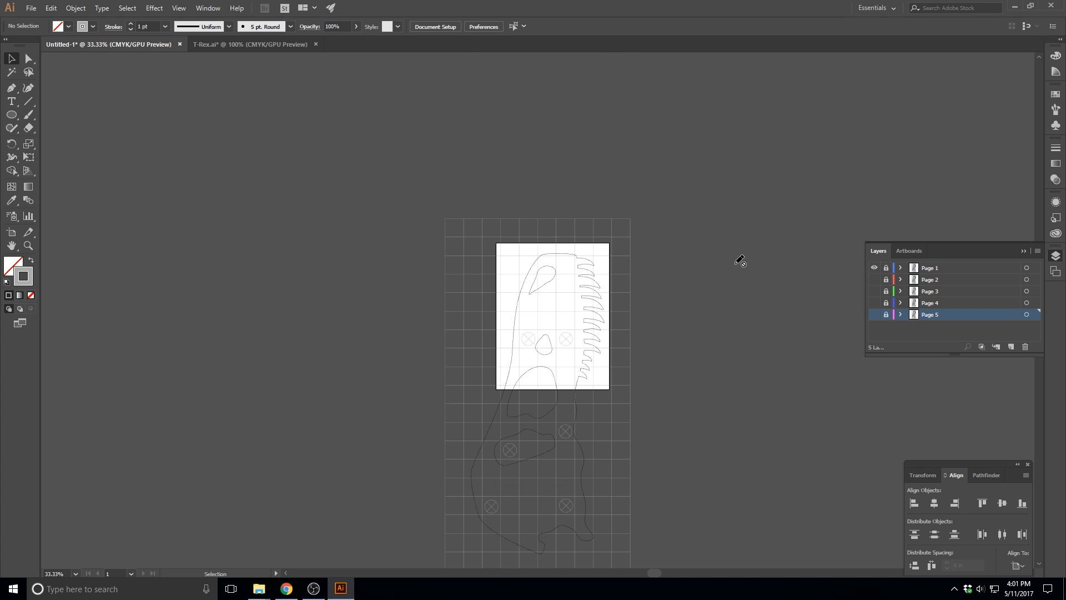
{"action": "left_click", "coordinate": [30, 8]}
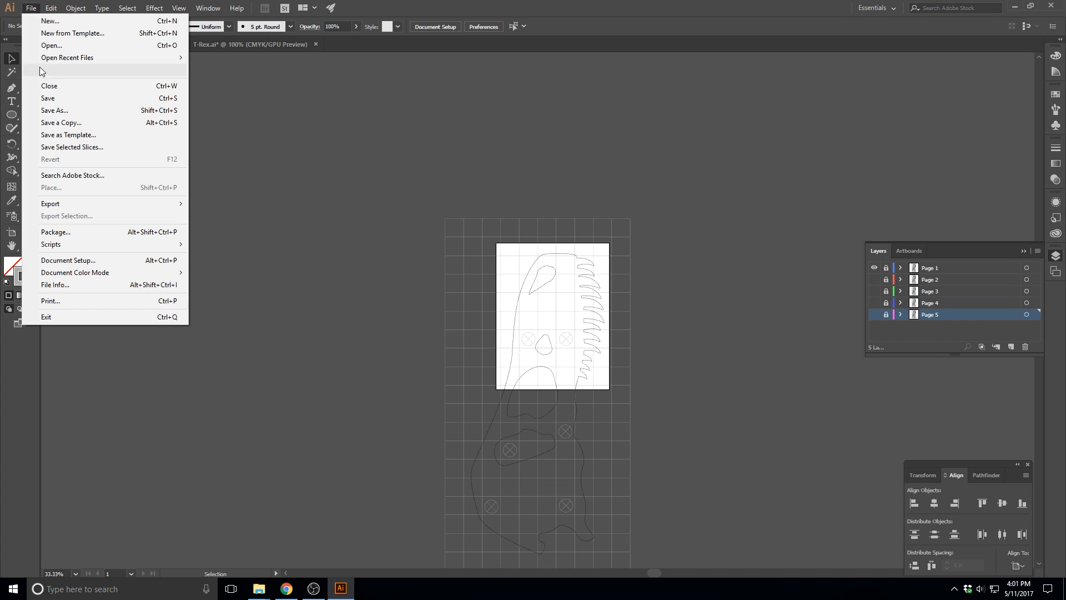
{"action": "left_click", "coordinate": [512, 140]}
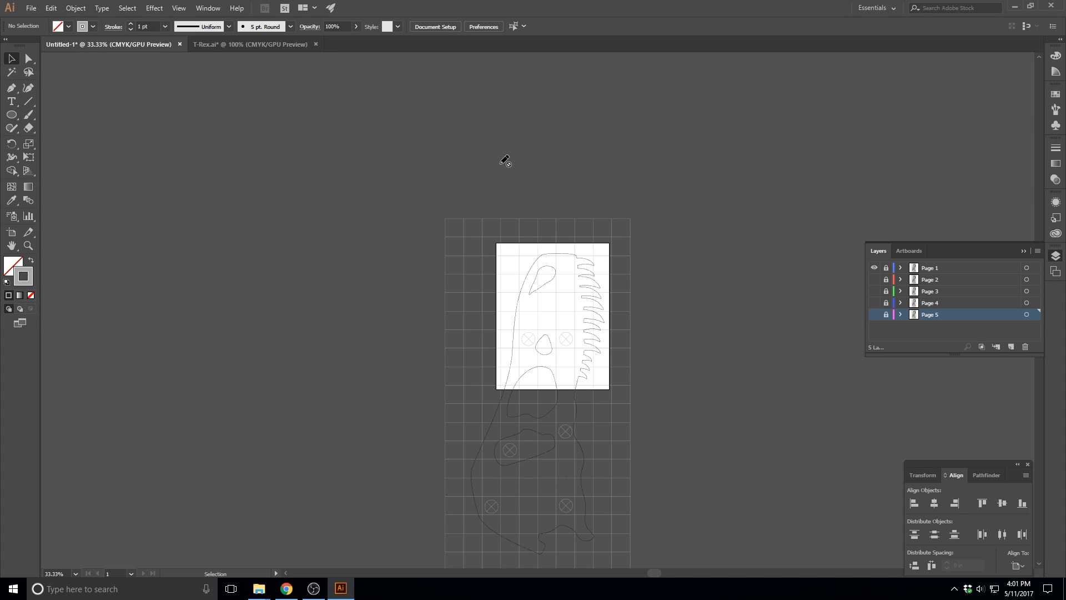
{"action": "left_click", "coordinate": [38, 8]}
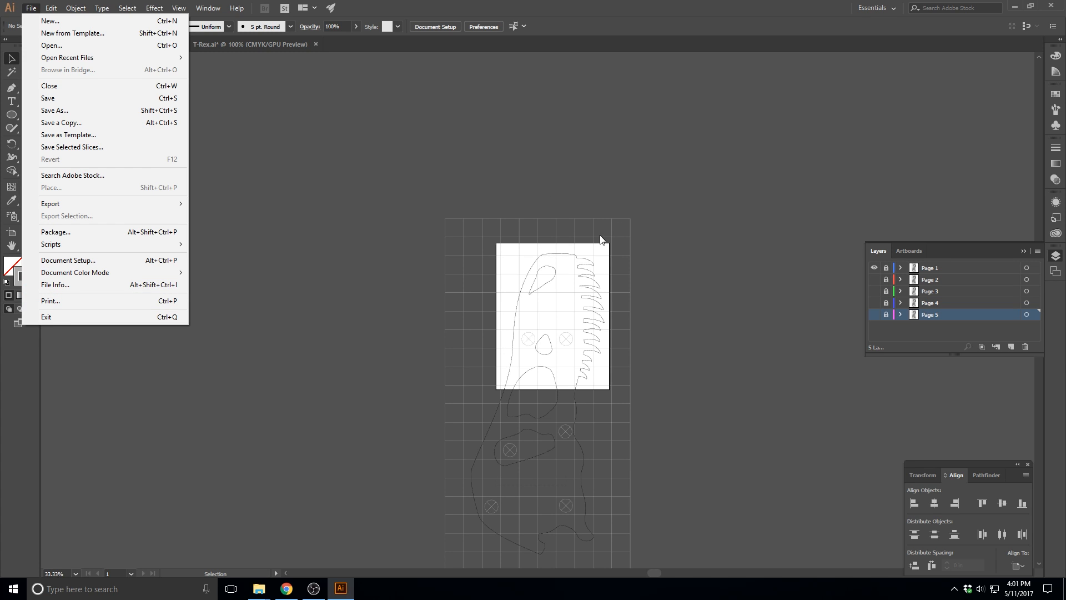
{"action": "left_click", "coordinate": [873, 268]}
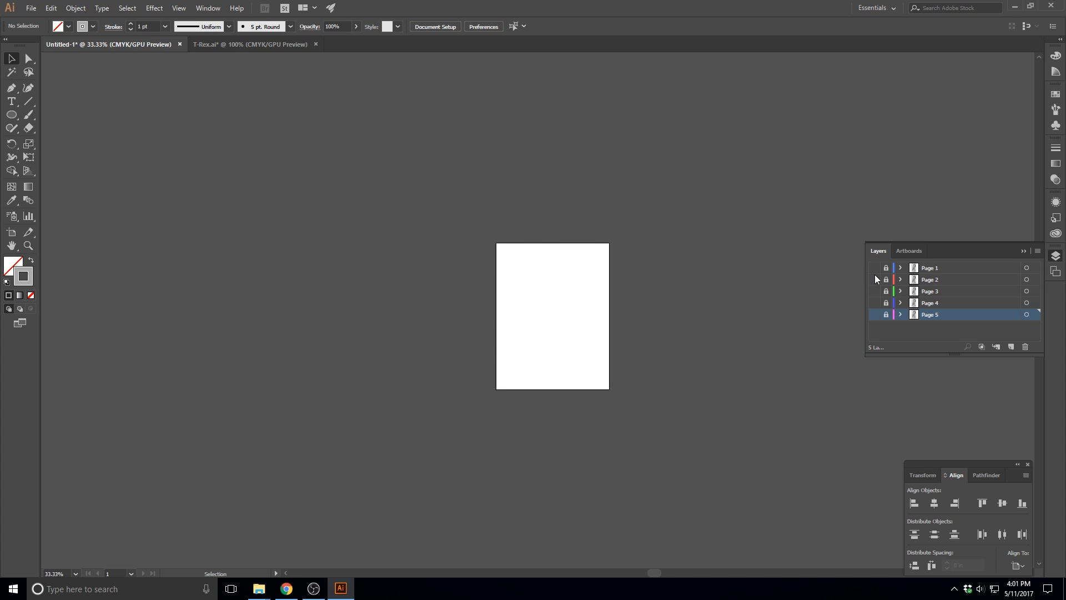
{"action": "left_click", "coordinate": [874, 278]}
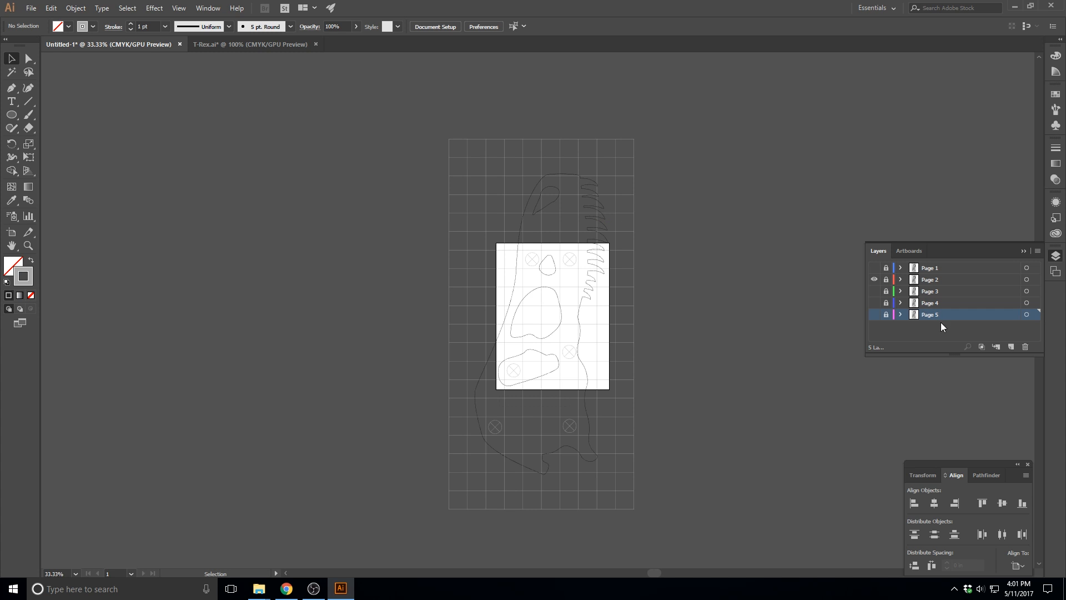
{"action": "left_click", "coordinate": [873, 279]}
{"action": "left_click", "coordinate": [874, 267]}
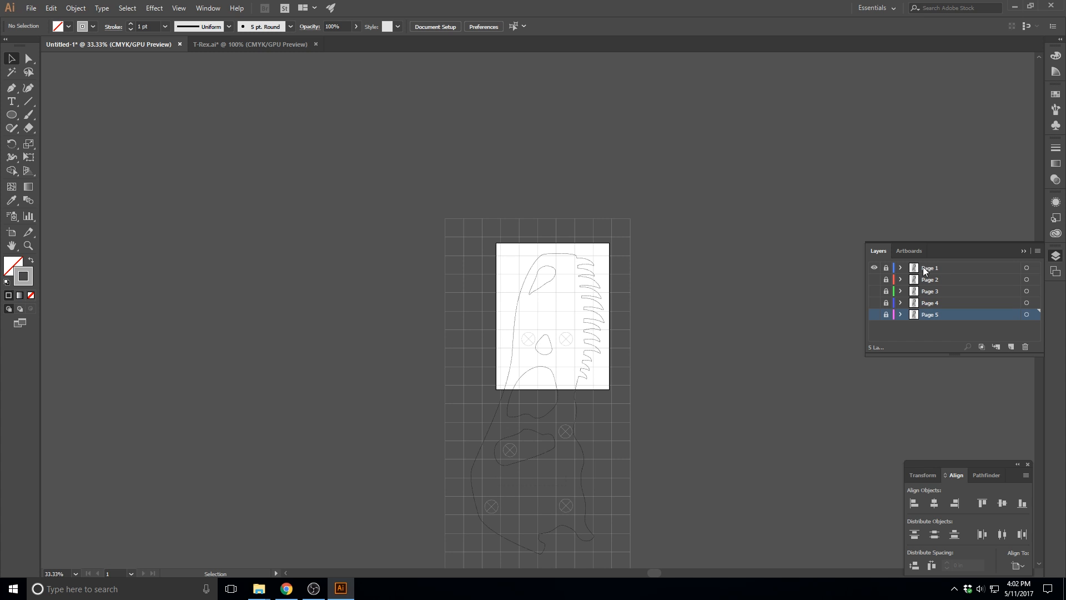
Save the document under the name Page 1 as an Adobe PDF in the Example folder on the Desktop
{"action": "left_click", "coordinate": [30, 8]}
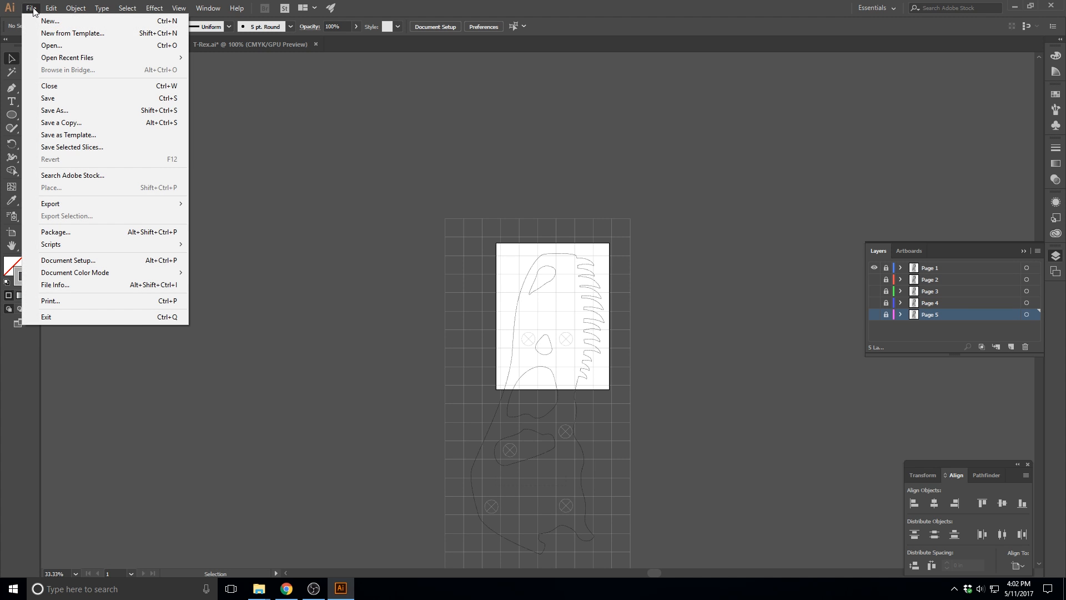
{"action": "left_click", "coordinate": [60, 111]}
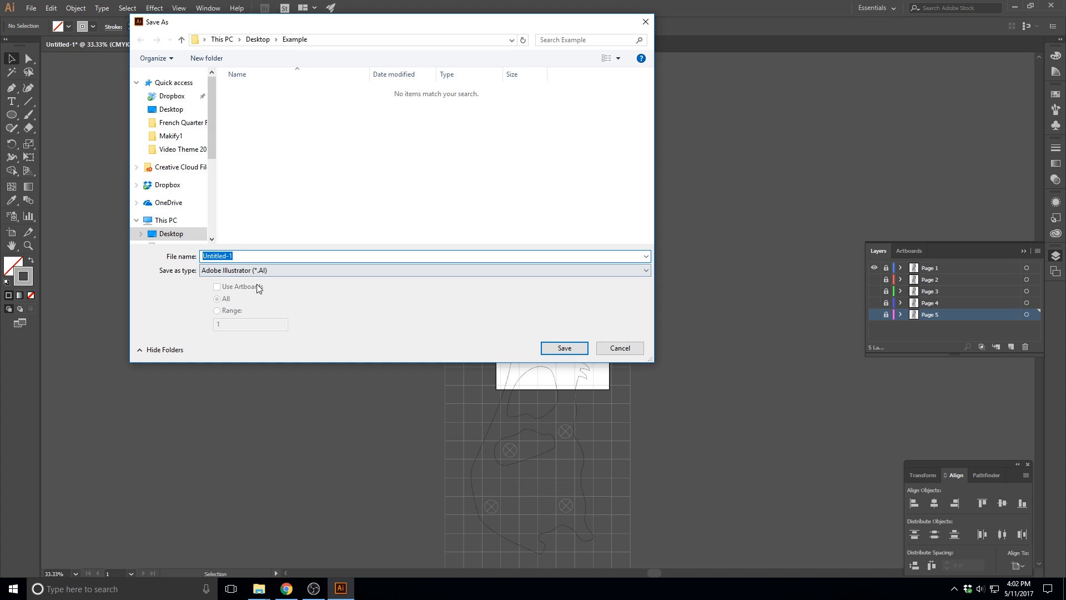
{"action": "left_click", "coordinate": [262, 272]}
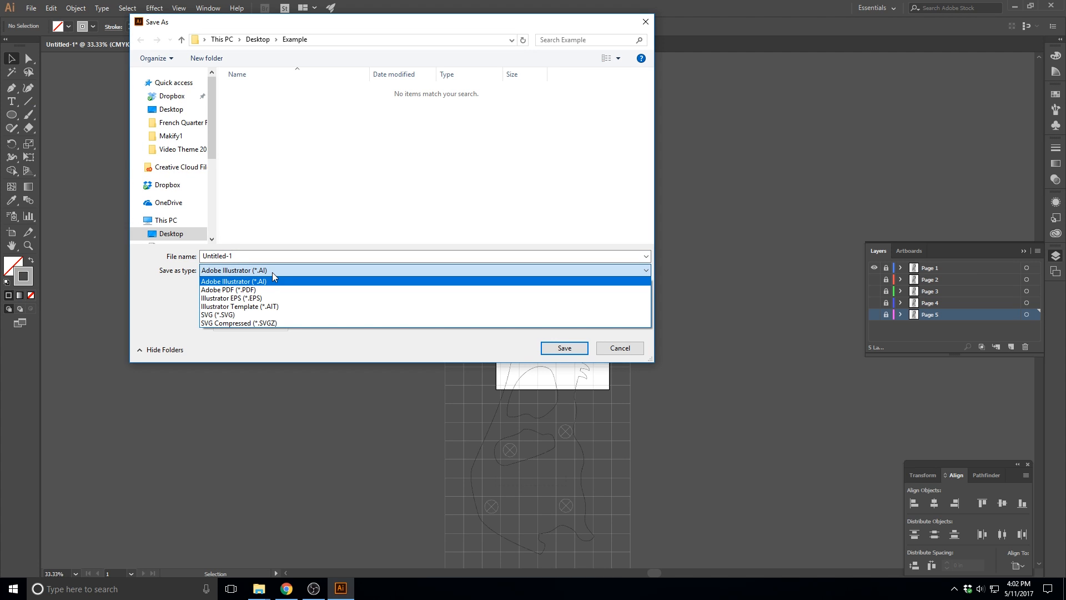
{"action": "left_click", "coordinate": [251, 289]}
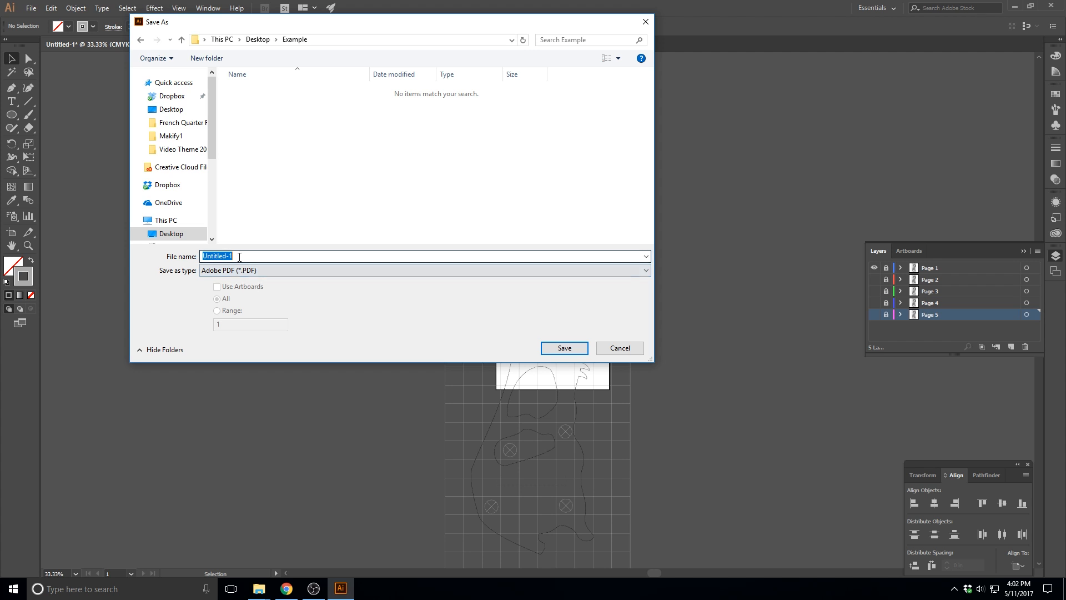
{"action": "type", "text": "Page 1"}
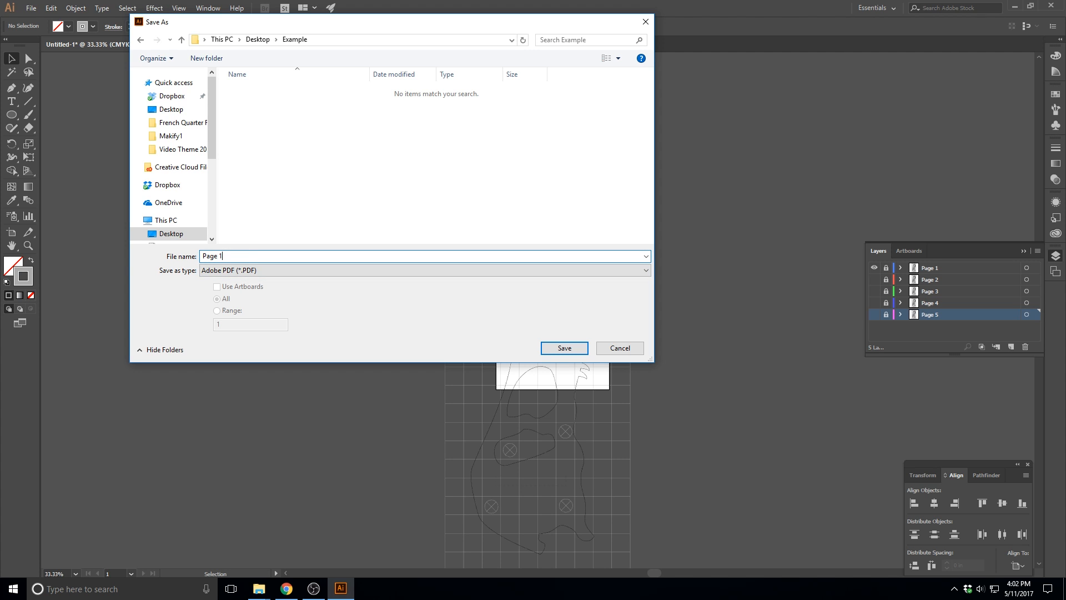
{"action": "left_click", "coordinate": [563, 348]}
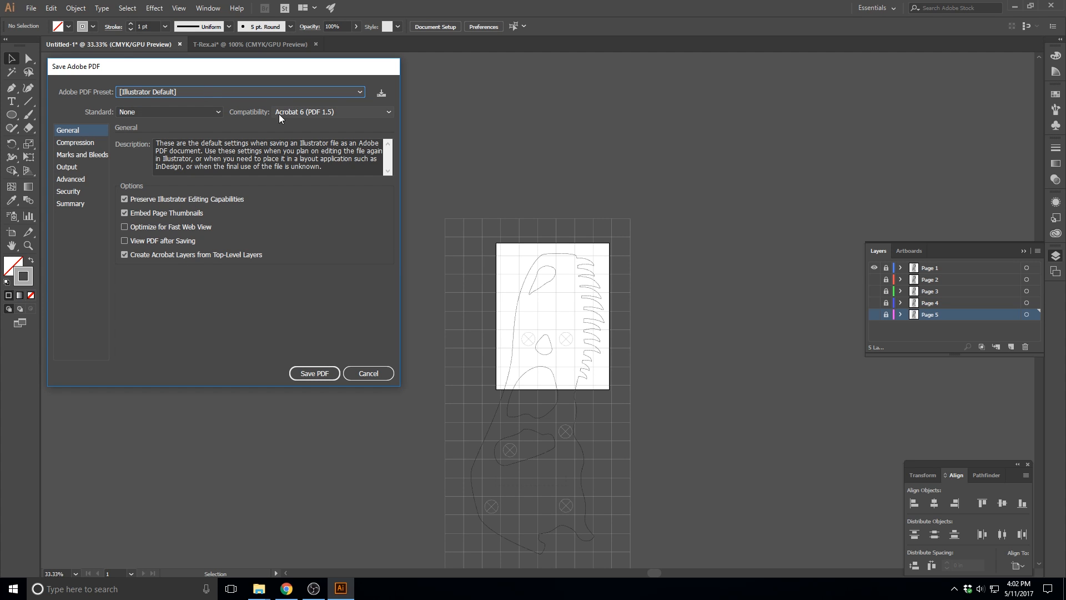
Use the High Quality Print preset without preserving Illustrator editing capabilities, and save the Page 1 PDF
{"action": "left_click", "coordinate": [359, 93]}
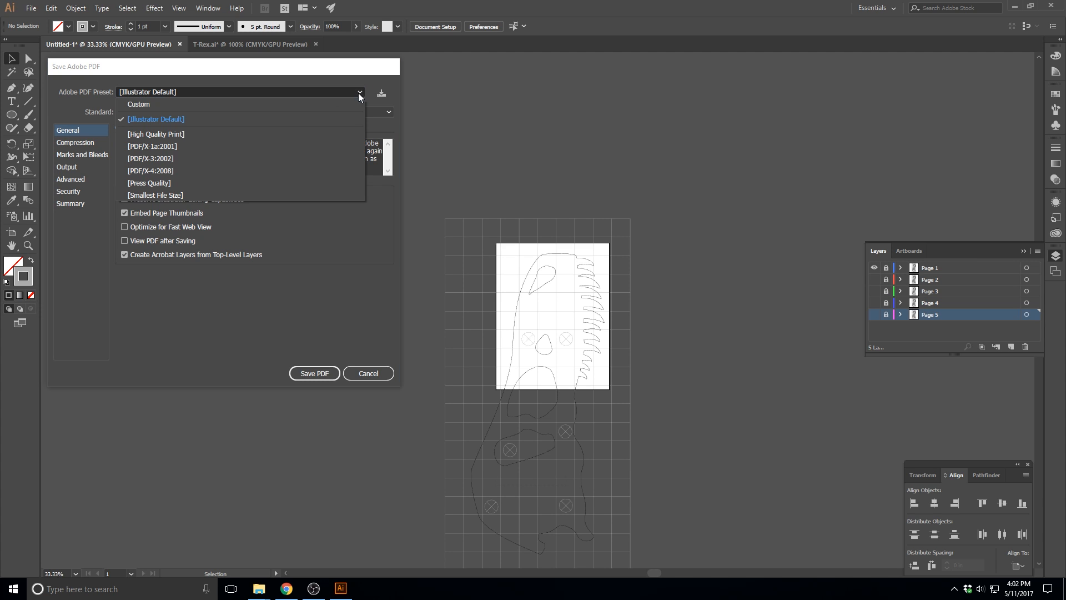
{"action": "left_click", "coordinate": [165, 134]}
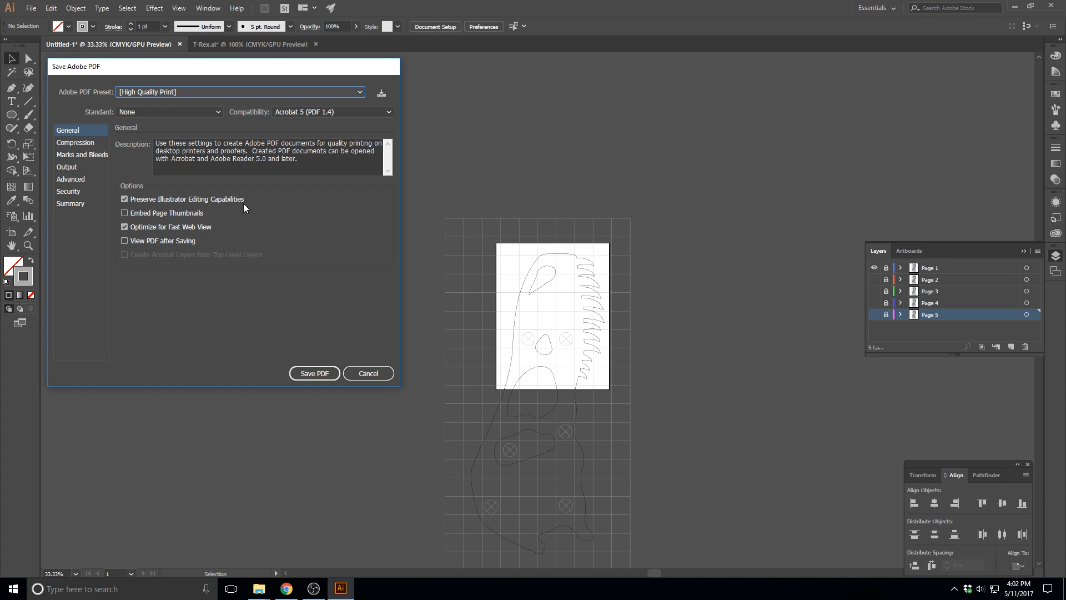
{"action": "left_click", "coordinate": [124, 199]}
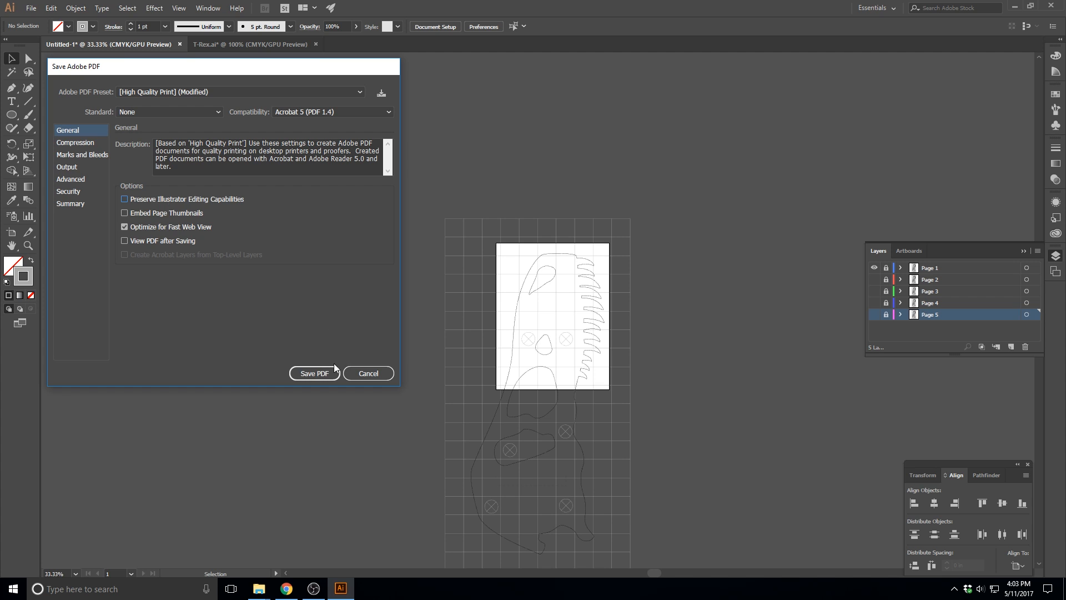
{"action": "left_click", "coordinate": [322, 372]}
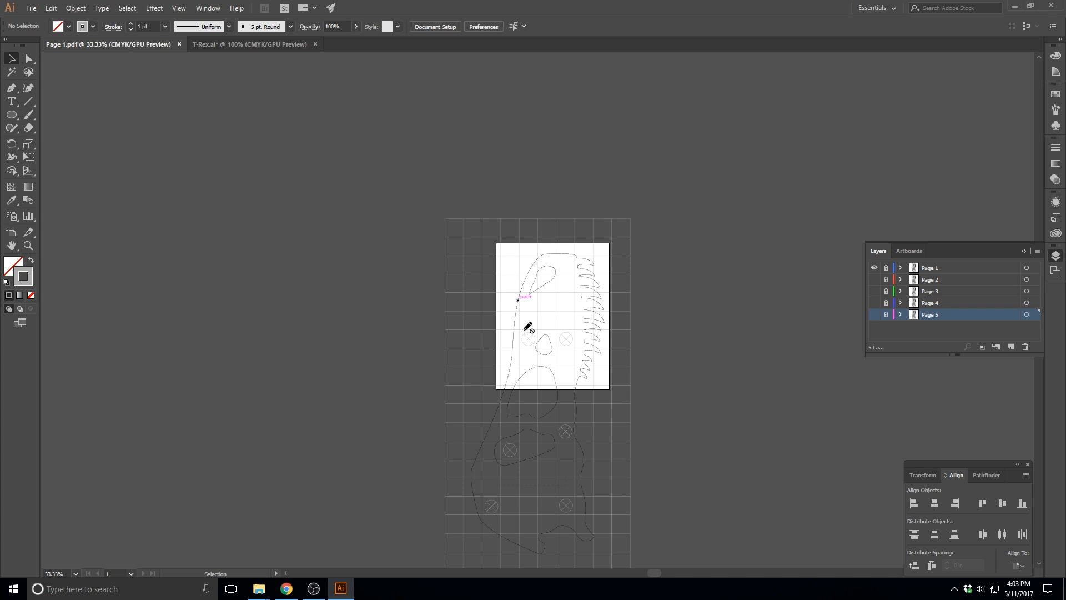
Make only the Page 2 layer visible and save the document as the Adobe PDF Page 2 in the Example folder
{"action": "left_click", "coordinate": [874, 268]}
{"action": "left_click", "coordinate": [874, 279]}
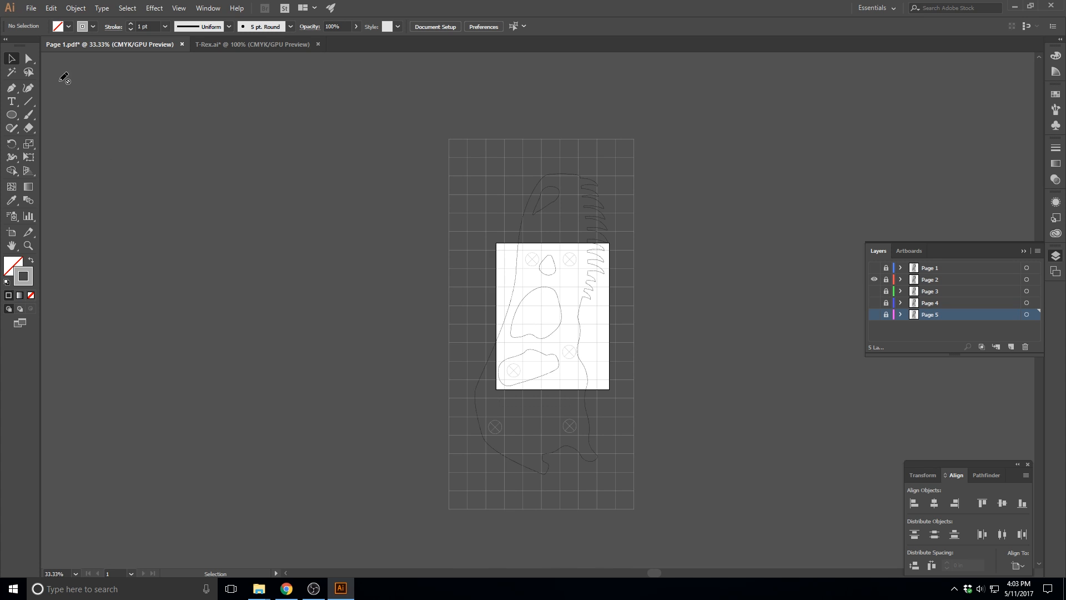
{"action": "left_click", "coordinate": [31, 9]}
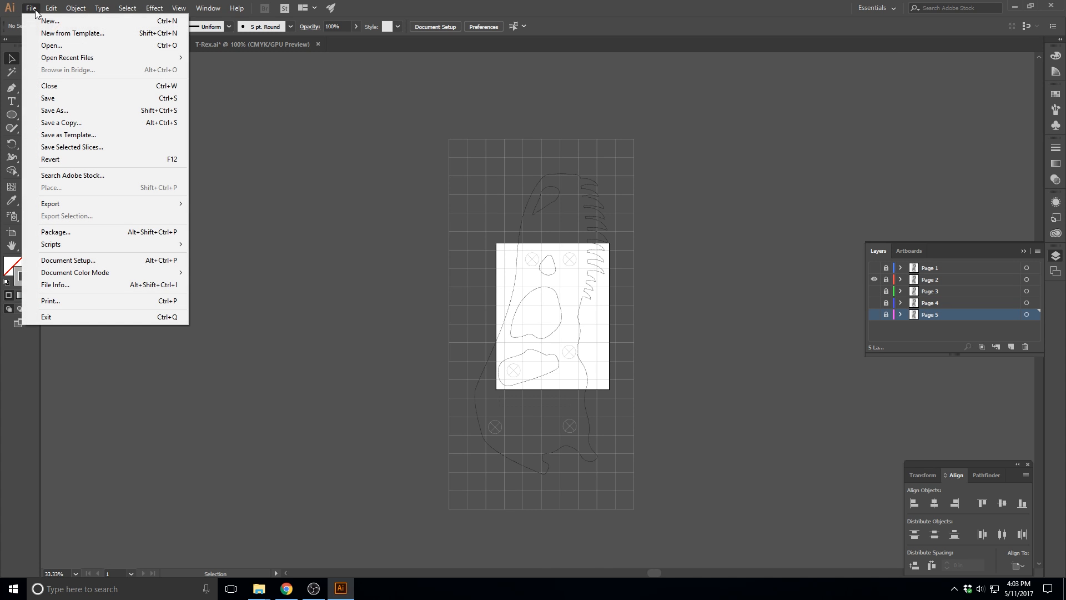
{"action": "left_click", "coordinate": [55, 110]}
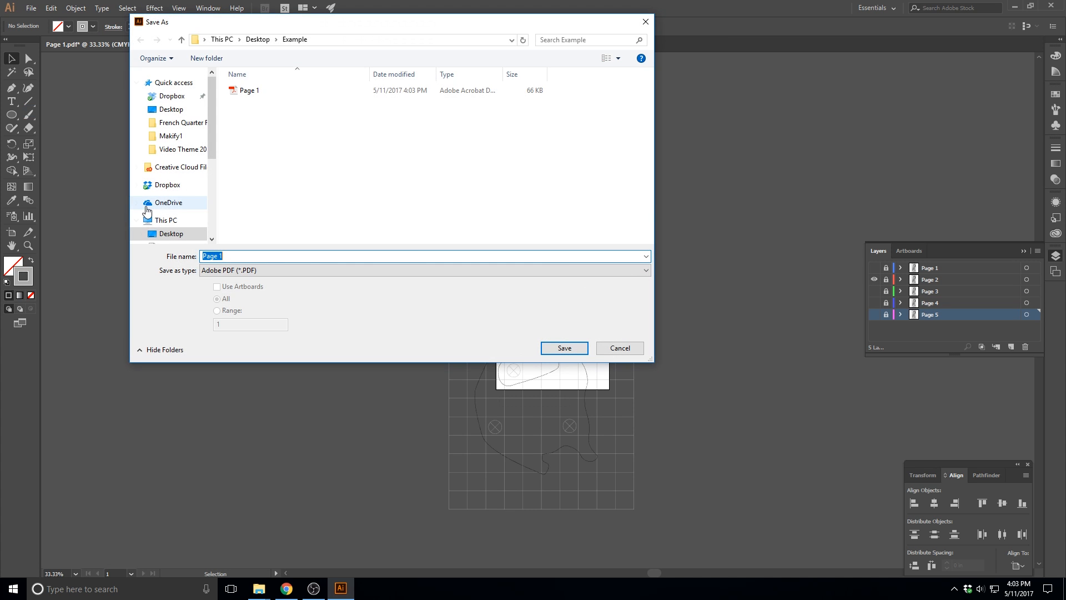
{"action": "key", "text": "Right"}
{"action": "key", "text": "BackSpace"}
{"action": "type", "text": "2"}
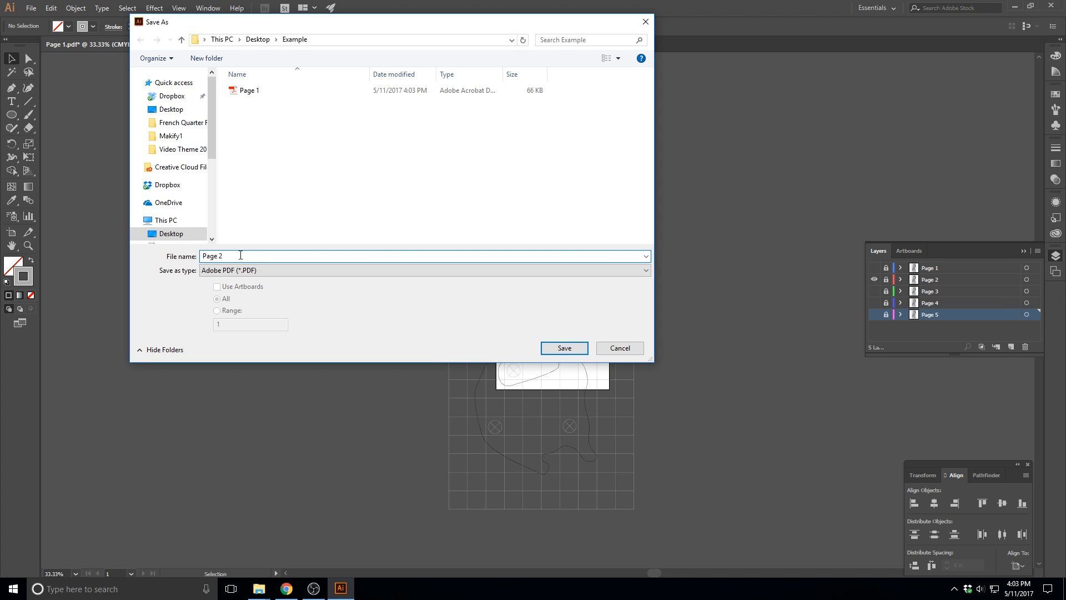
{"action": "left_click", "coordinate": [563, 349]}
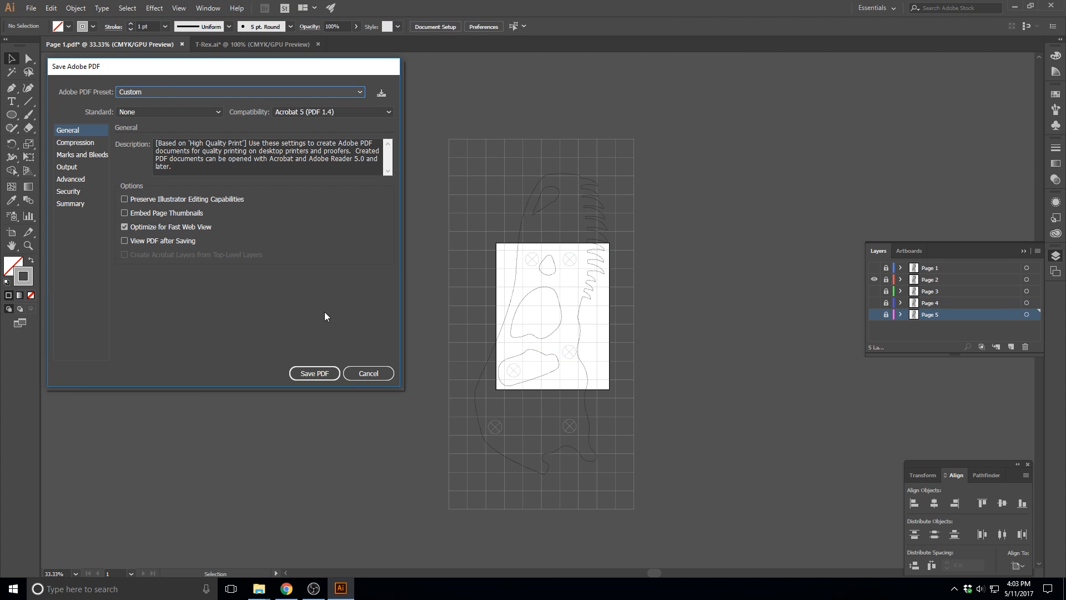
{"action": "left_click", "coordinate": [314, 373]}
Show only the Page 3 layer and save the document as the Adobe PDF Page 3 with the same PDF settings
{"action": "left_click", "coordinate": [874, 280]}
{"action": "left_click", "coordinate": [874, 289]}
{"action": "left_click", "coordinate": [31, 8]}
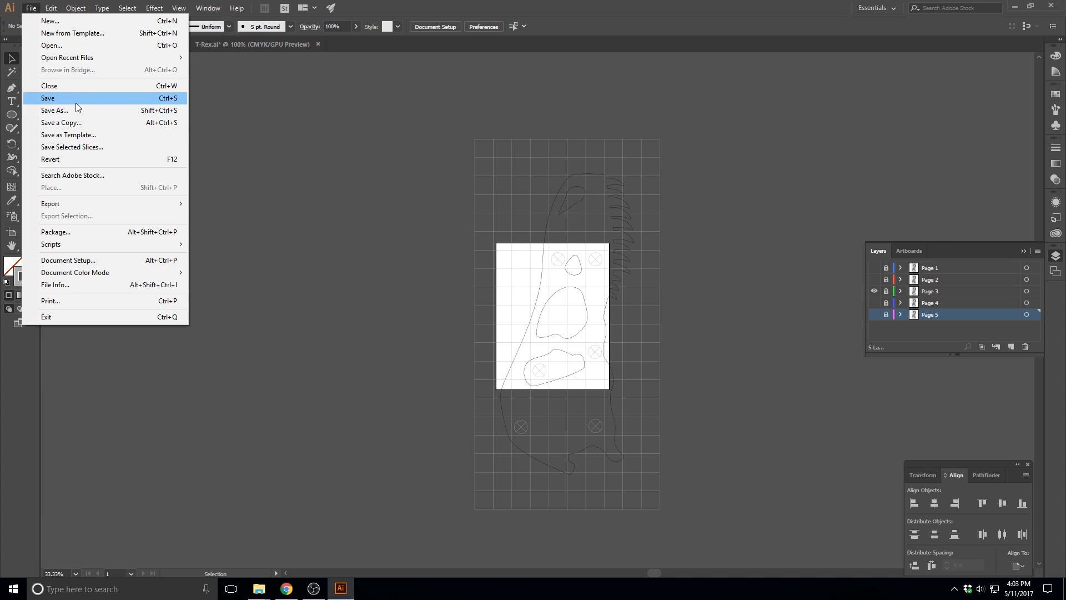
{"action": "left_click", "coordinate": [55, 109]}
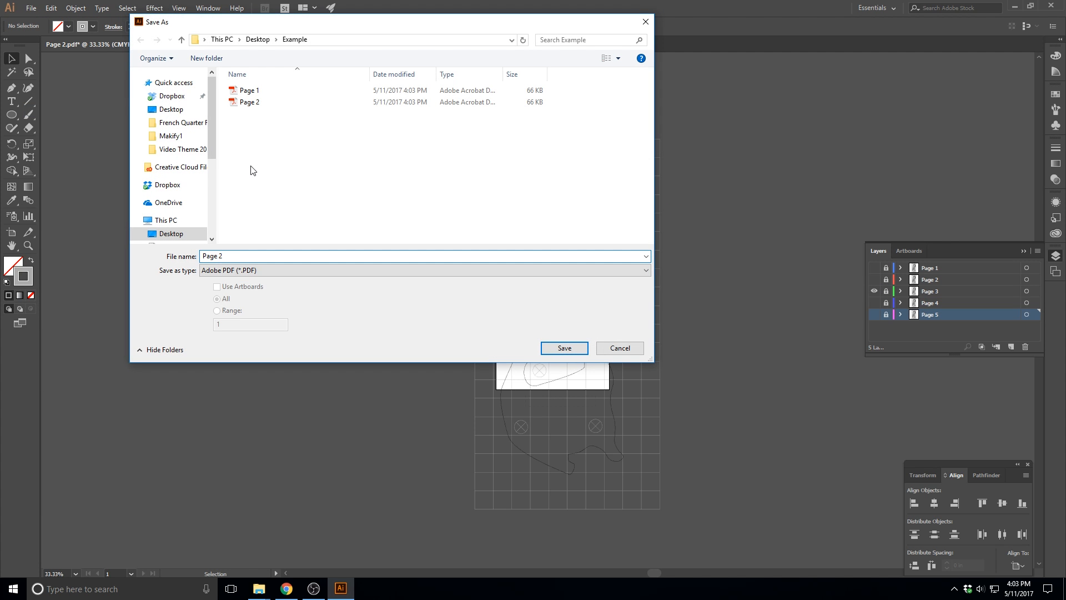
{"action": "left_click", "coordinate": [566, 348]}
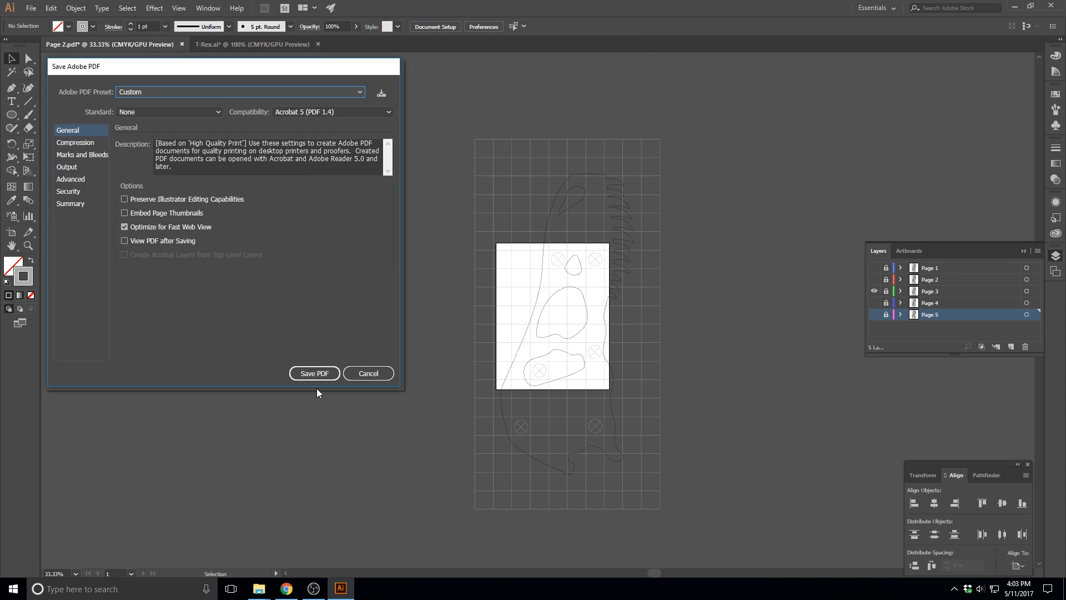
{"action": "left_click", "coordinate": [316, 374]}
Switch the visible layer to Page 4 and save the document as the Adobe PDF Page 4
{"action": "left_click", "coordinate": [875, 302]}
{"action": "left_click", "coordinate": [875, 291]}
{"action": "left_click", "coordinate": [31, 9]}
{"action": "left_click", "coordinate": [79, 110]}
{"action": "left_click", "coordinate": [566, 348]}
{"action": "left_click", "coordinate": [317, 374]}
Switch the visible layer to Page 5 and save the document as the Adobe PDF Page 5
{"action": "left_click", "coordinate": [874, 303]}
{"action": "left_click", "coordinate": [874, 315]}
{"action": "left_click", "coordinate": [31, 8]}
{"action": "left_click", "coordinate": [78, 110]}
{"action": "left_click", "coordinate": [573, 350]}
{"action": "left_click", "coordinate": [317, 375]}
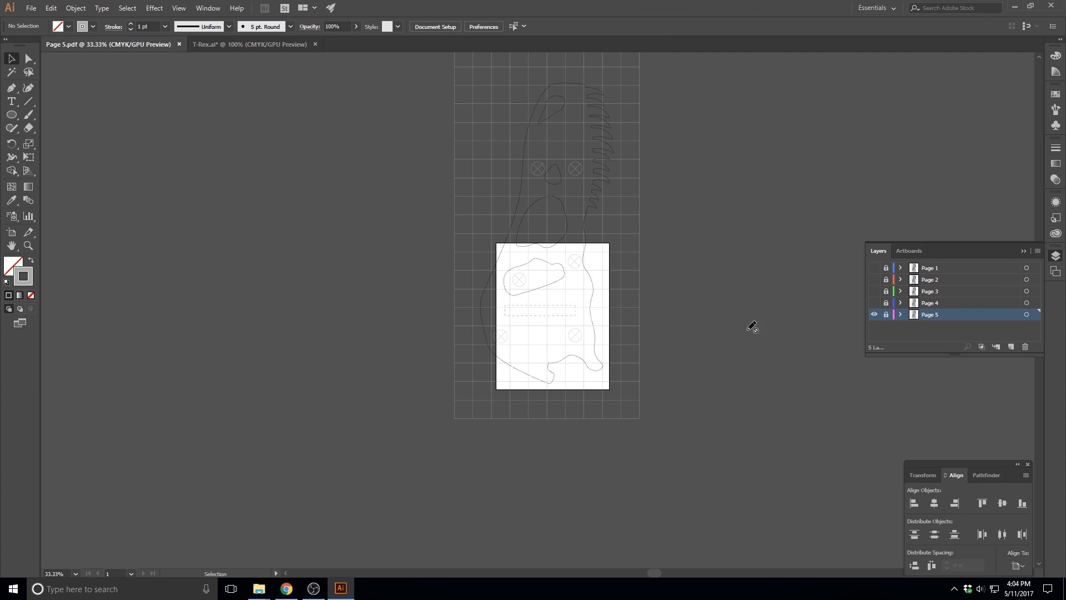
Save the layered document as the Adobe Illustrator file Example Template in the Example folder, using the Illustrator CC version options
{"action": "scroll", "coordinate": [498, 269], "scroll_direction": "up", "scroll_amount": 2}
{"action": "scroll", "coordinate": [498, 268], "scroll_direction": "up", "scroll_amount": 1}
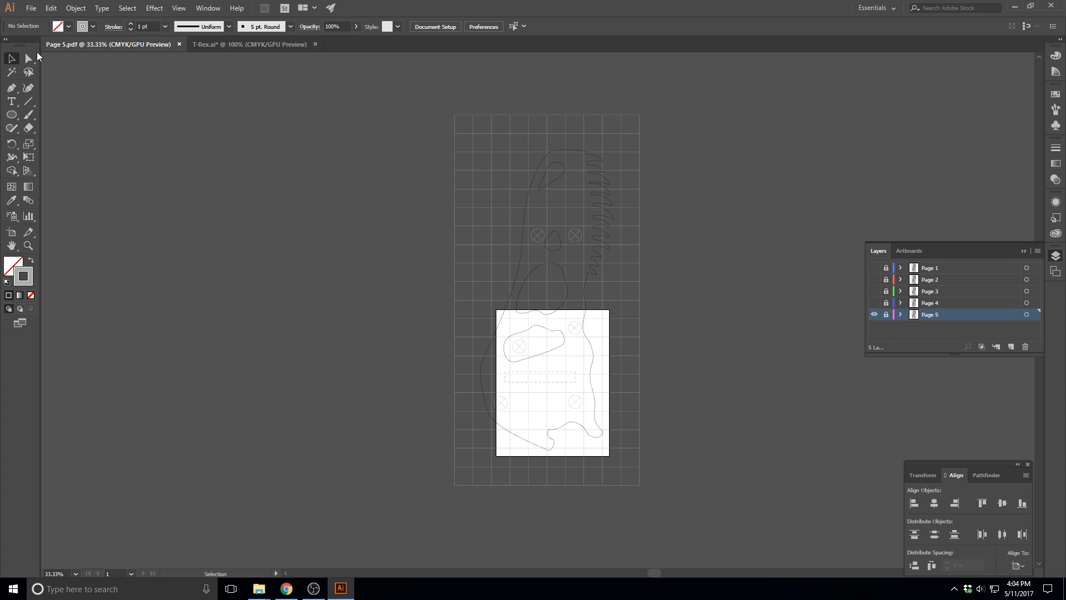
{"action": "left_click", "coordinate": [30, 8]}
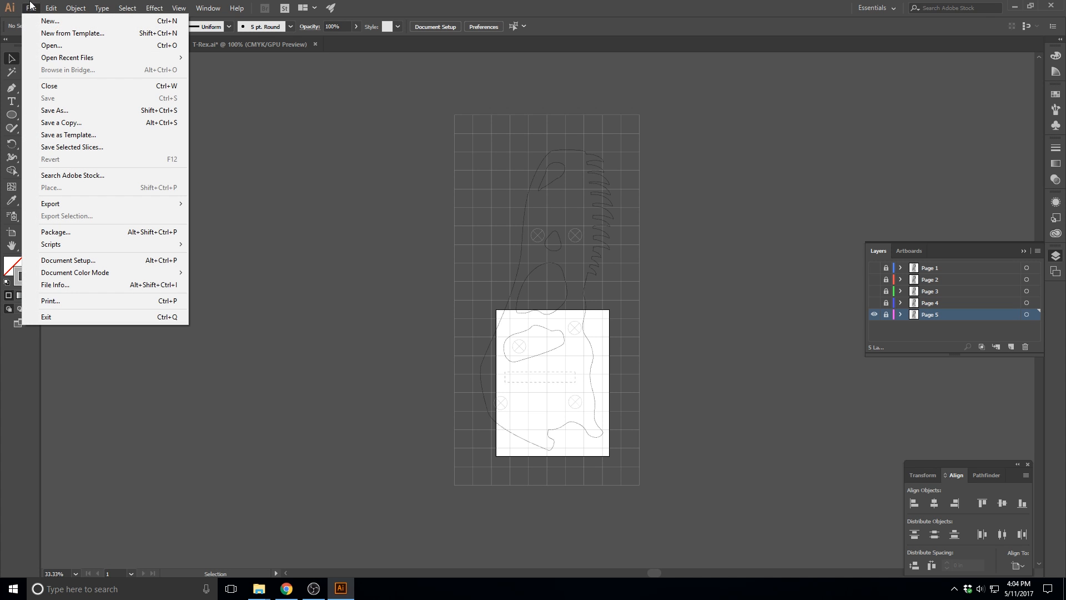
{"action": "left_click", "coordinate": [46, 111]}
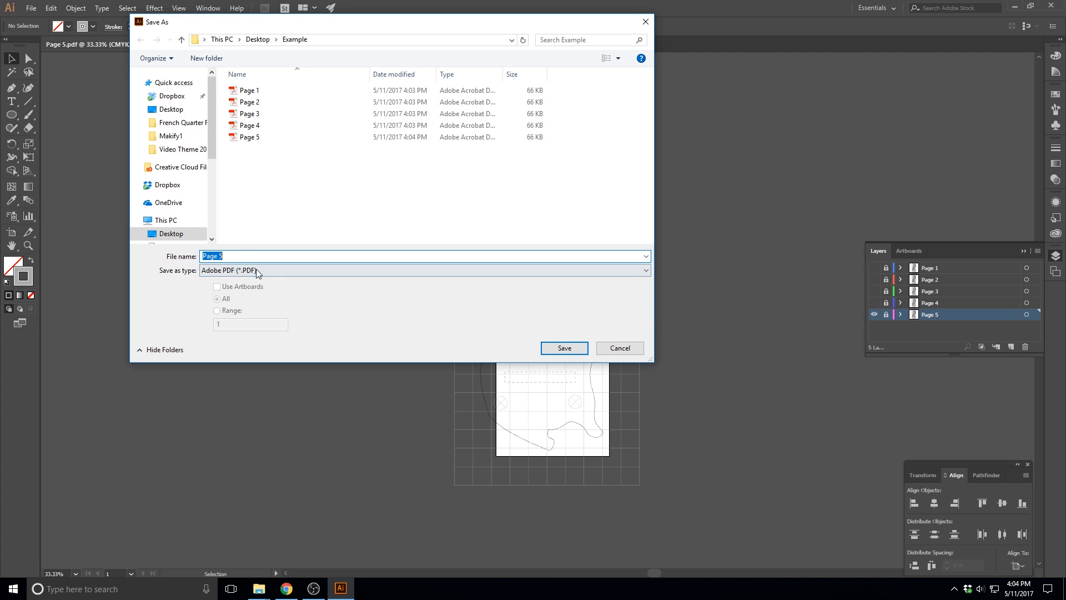
{"action": "left_click", "coordinate": [257, 271]}
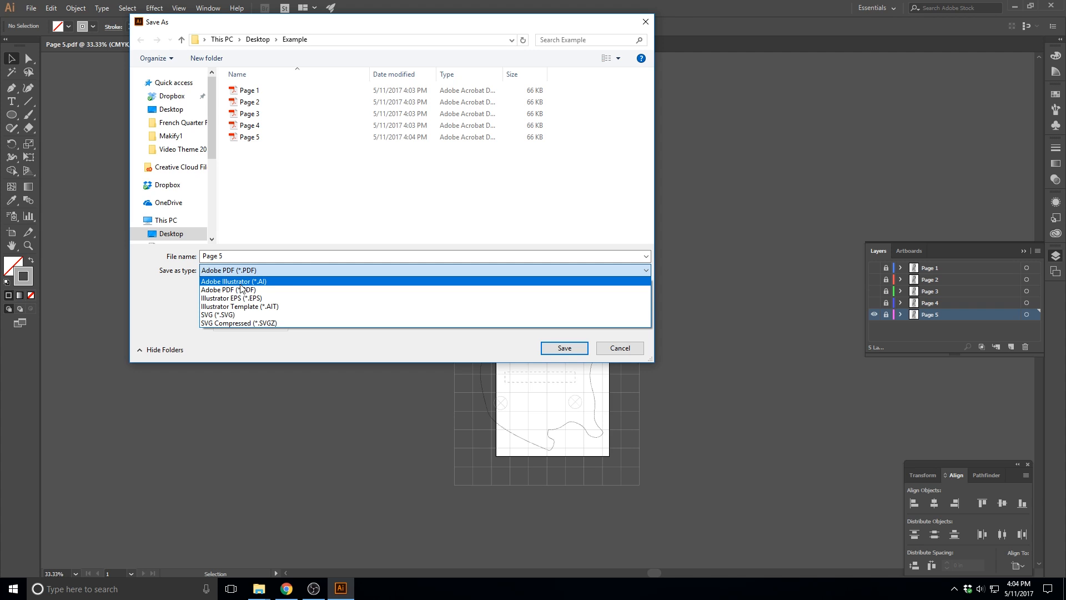
{"action": "left_click", "coordinate": [234, 282]}
{"action": "left_click", "coordinate": [233, 257]}
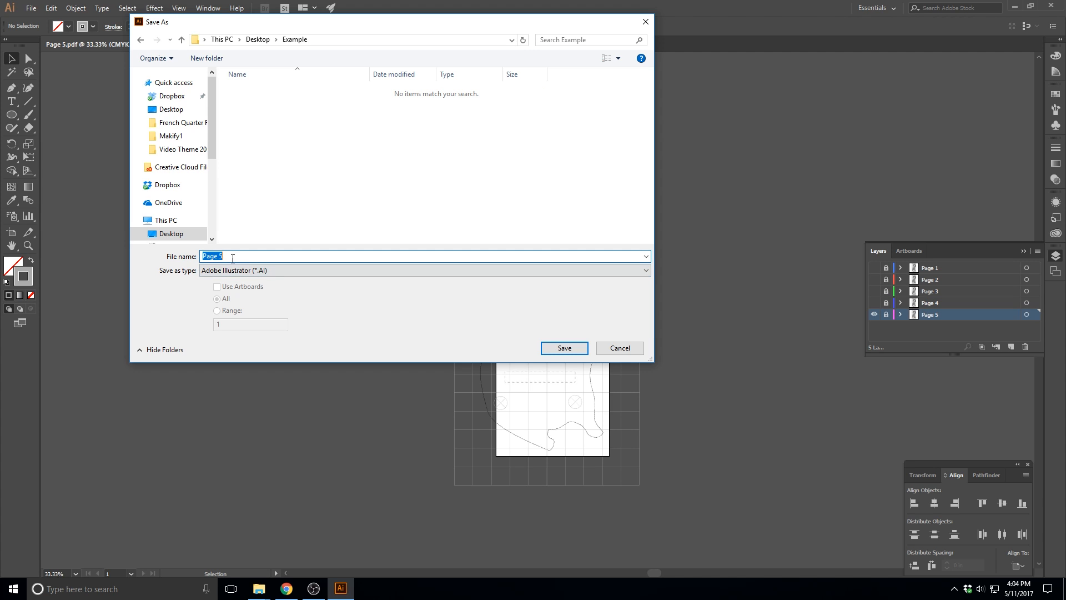
{"action": "type", "text": "Exampl"}
{"action": "left_click", "coordinate": [565, 348]}
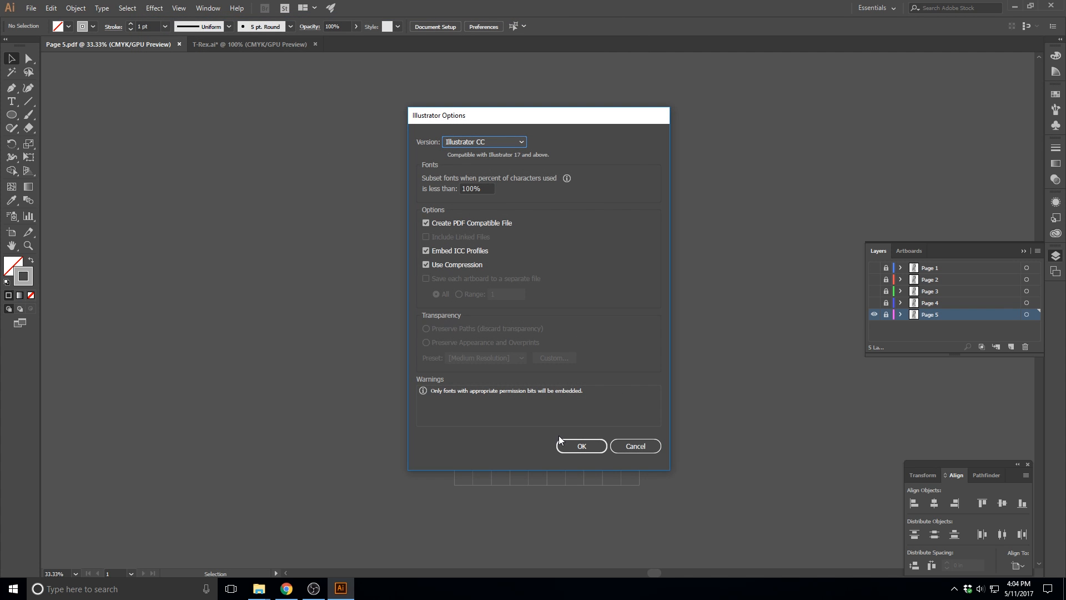
{"action": "left_click", "coordinate": [572, 445]}
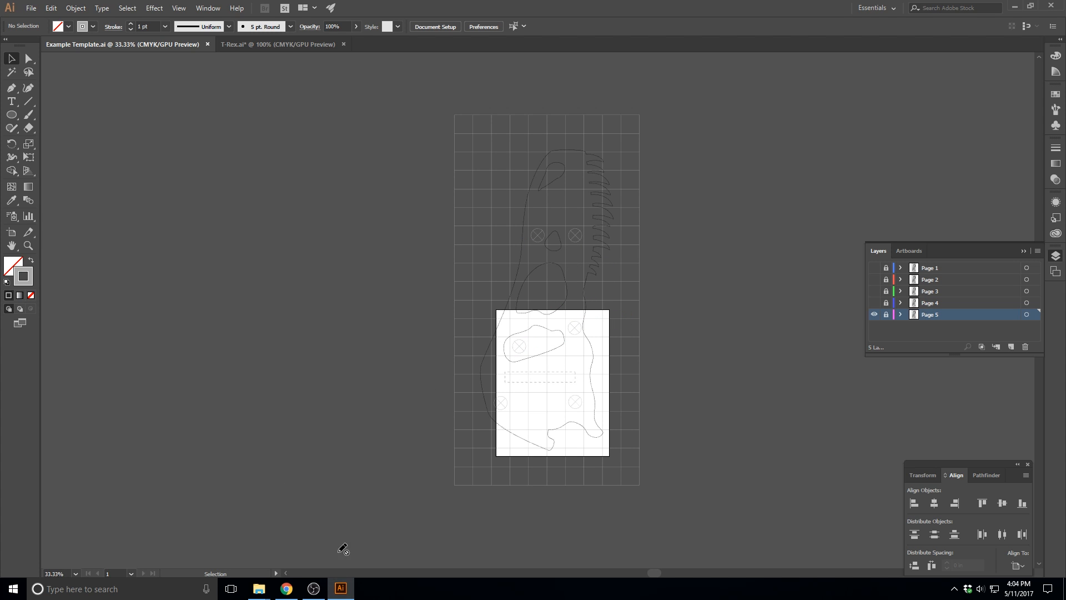
Switch to File Explorer and check the Page 1 to Page 5 PDFs in the Example folder
{"action": "mouse_move", "coordinate": [259, 587]}
{"action": "left_click", "coordinate": [315, 561]}
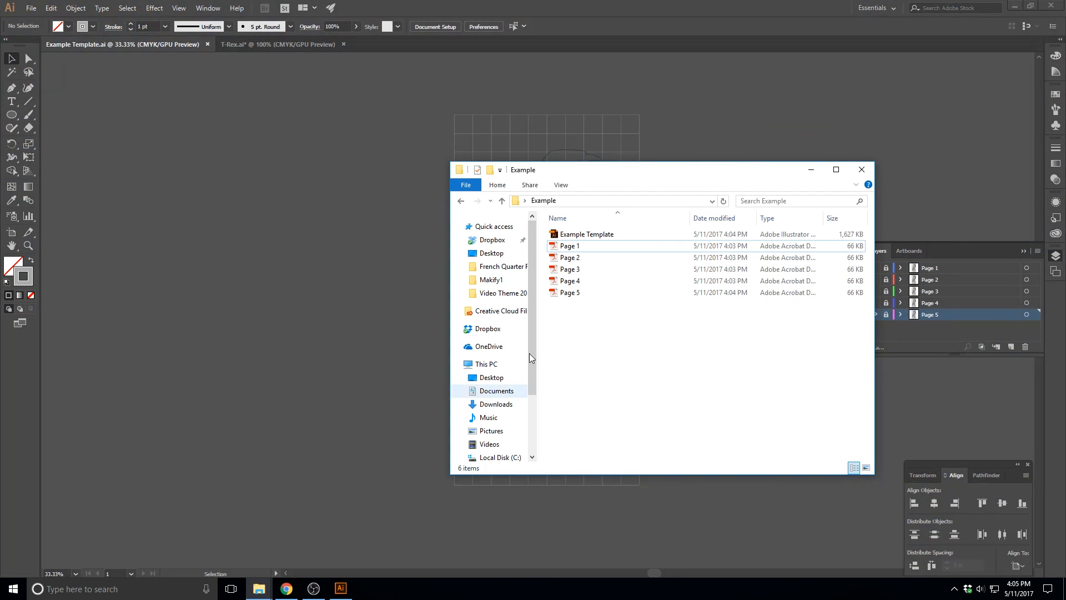
{"action": "left_click", "coordinate": [572, 246]}
{"action": "left_click", "coordinate": [575, 294], "text": "shift"}
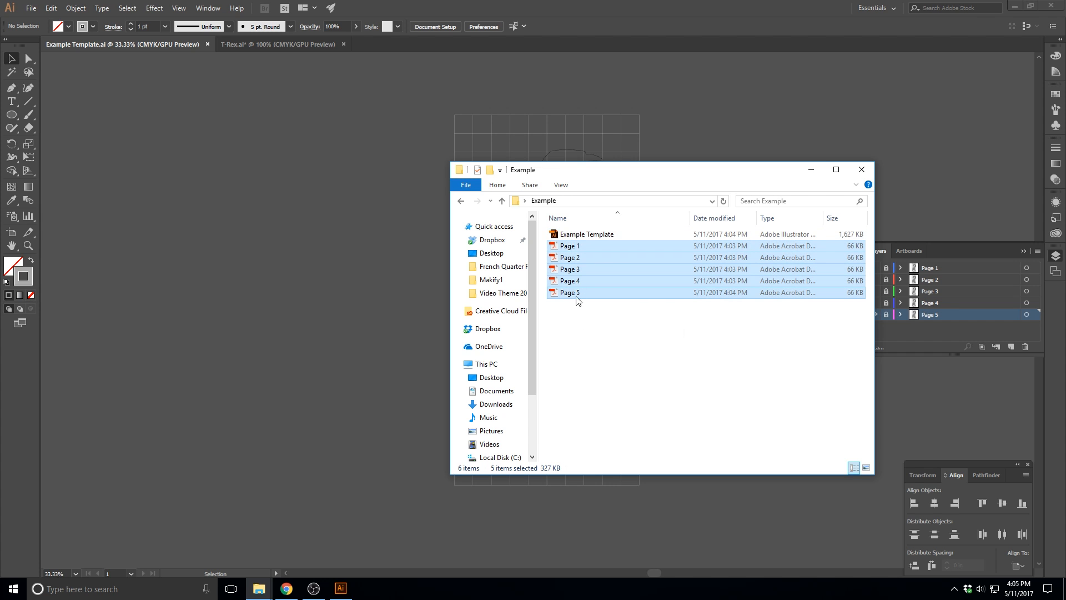
{"action": "left_click", "coordinate": [582, 339]}
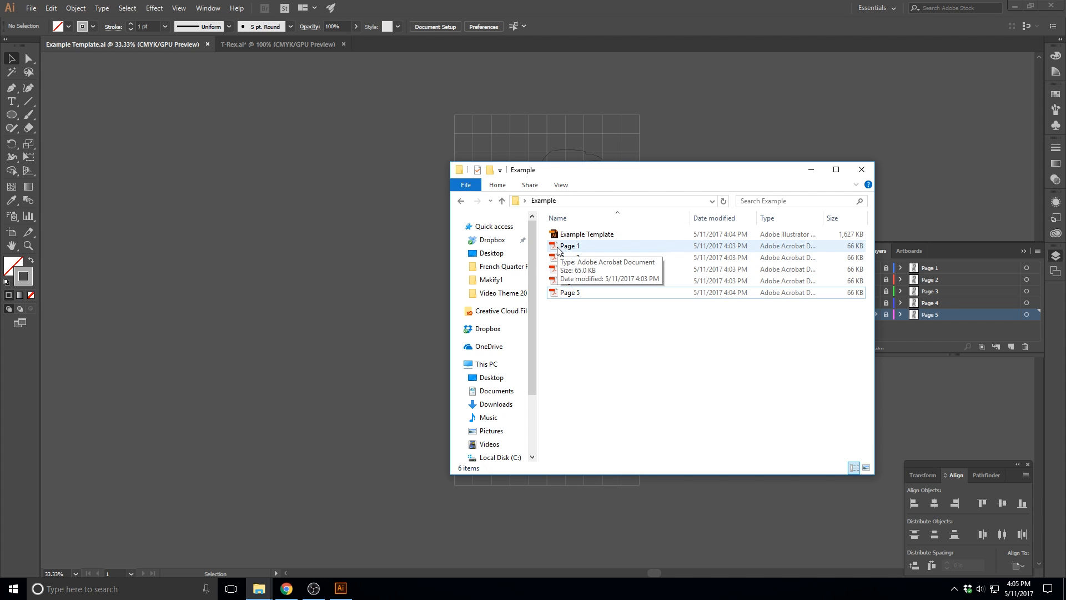
Open the Page 1 PDF in Adobe Acrobat and inspect the page at 100% zoom
{"action": "double_click", "coordinate": [566, 246]}
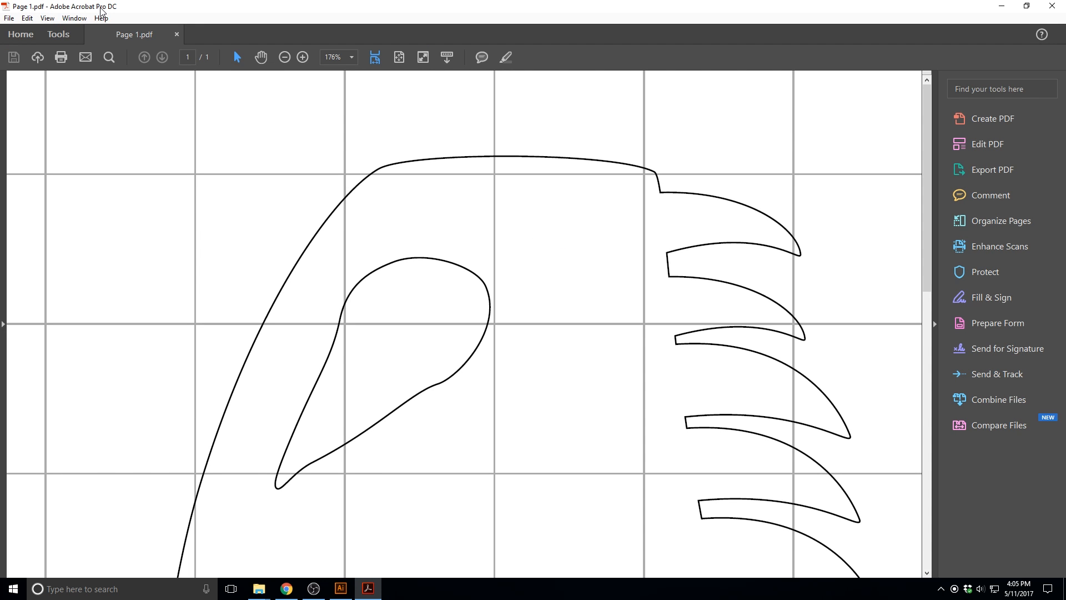
{"action": "left_click", "coordinate": [352, 57]}
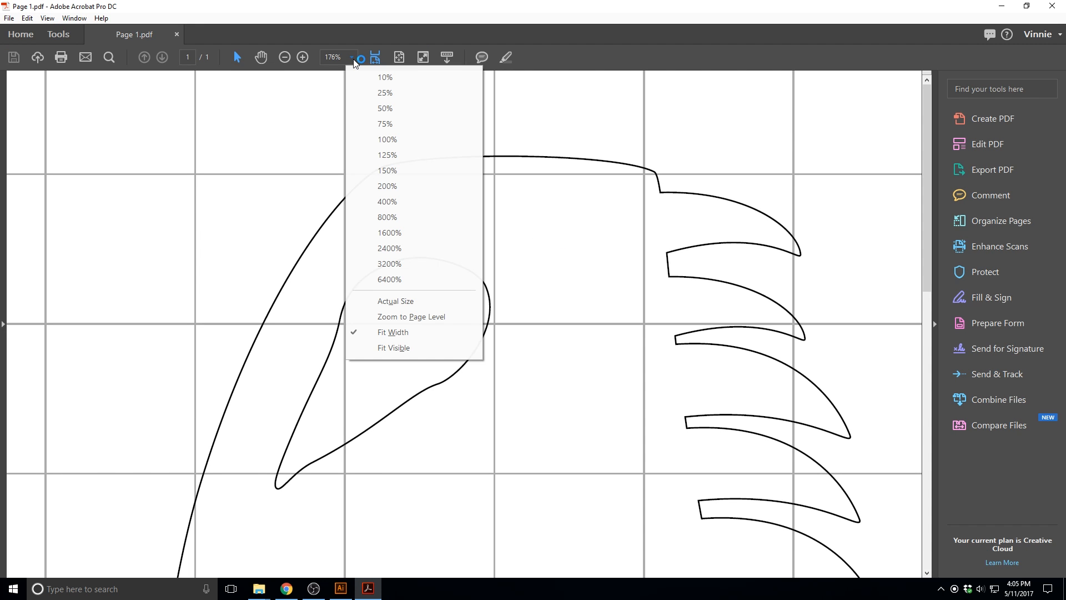
{"action": "left_click", "coordinate": [388, 140]}
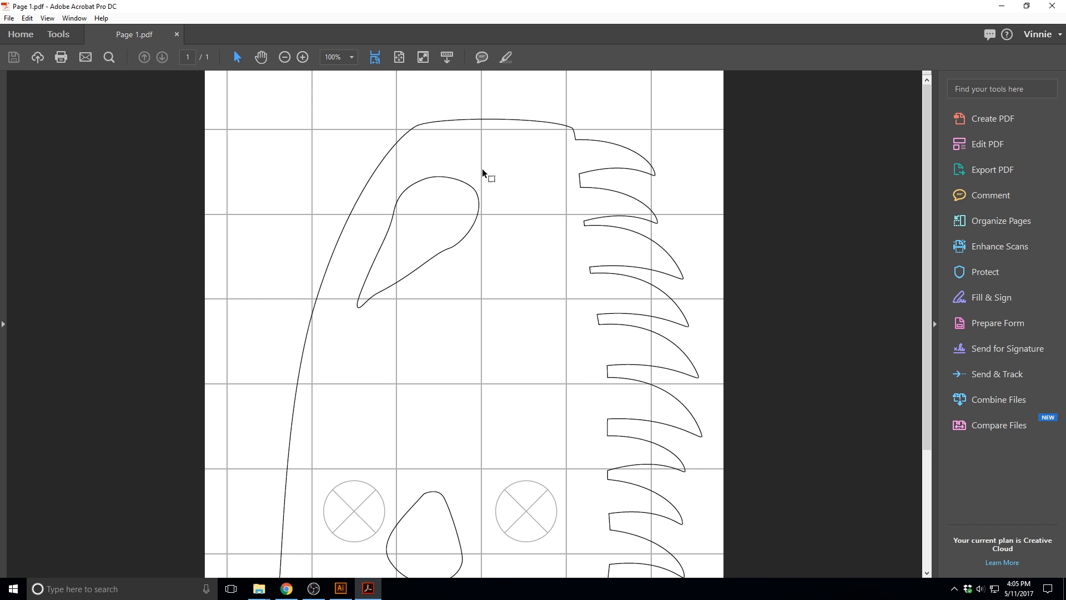
{"action": "scroll", "coordinate": [538, 253], "scroll_direction": "down", "scroll_amount": 1}
{"action": "scroll", "coordinate": [538, 254], "scroll_direction": "up", "scroll_amount": 1}
Combine the Page 1 to Page 5 PDFs from the Example folder into a single PDF, in page order
{"action": "left_click", "coordinate": [58, 35]}
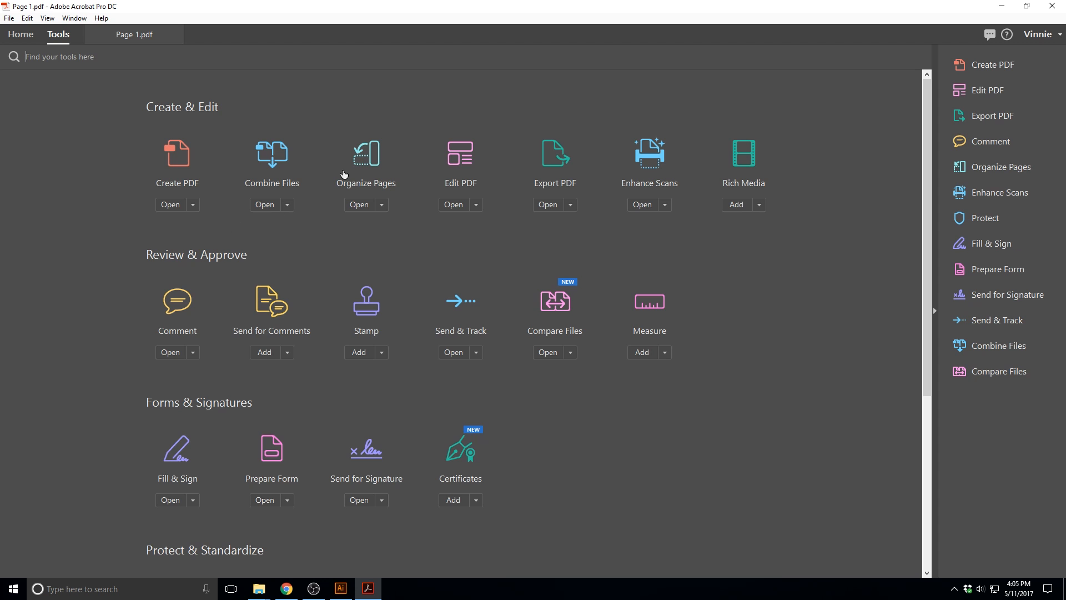
{"action": "left_click", "coordinate": [268, 160]}
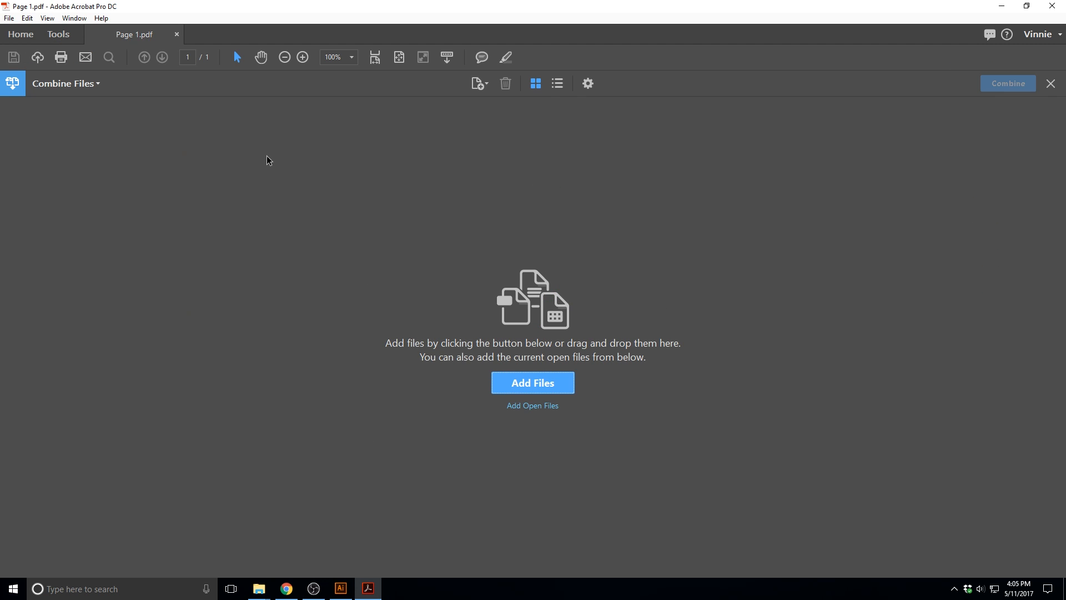
{"action": "mouse_move", "coordinate": [259, 588]}
{"action": "left_click", "coordinate": [289, 547]}
{"action": "left_click", "coordinate": [572, 292], "text": "shift"}
{"action": "left_click_drag", "start_coordinate": [567, 247], "coordinate": [304, 261]}
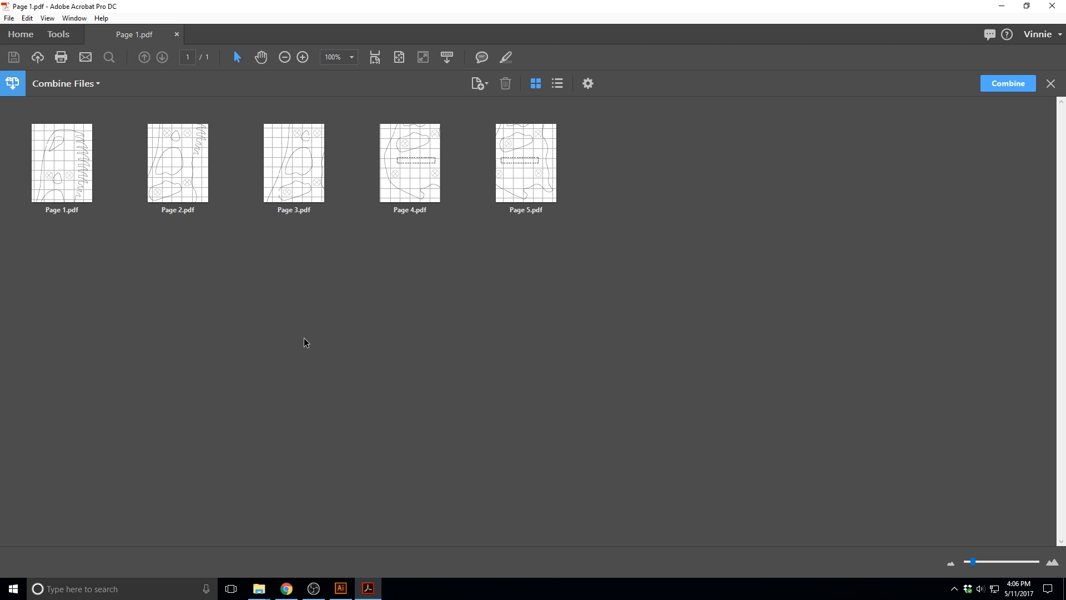
{"action": "left_click_drag", "start_coordinate": [36, 181], "coordinate": [45, 201]}
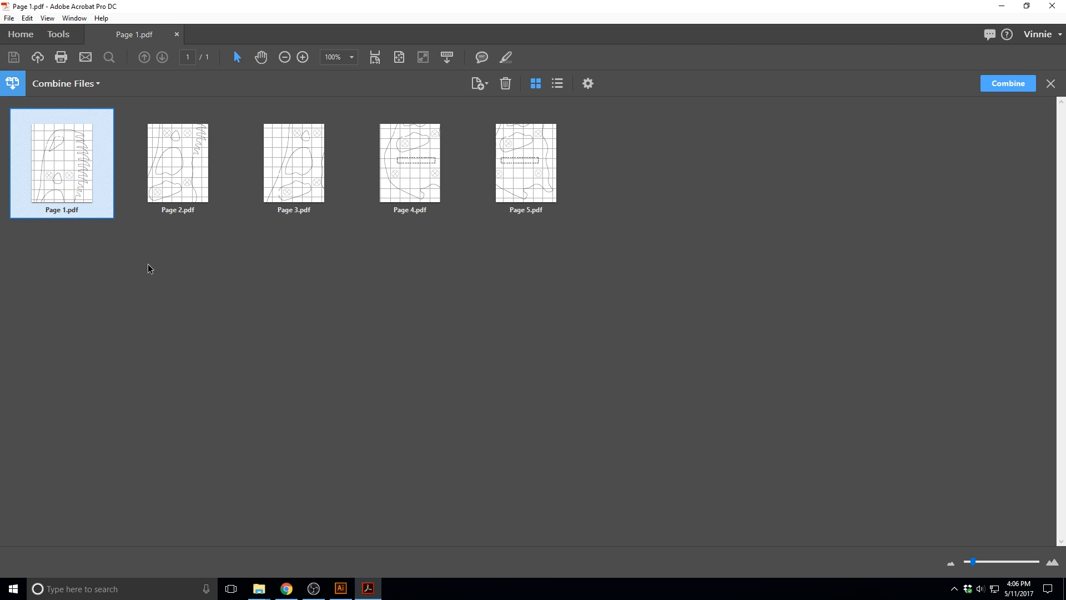
{"action": "left_click", "coordinate": [252, 296]}
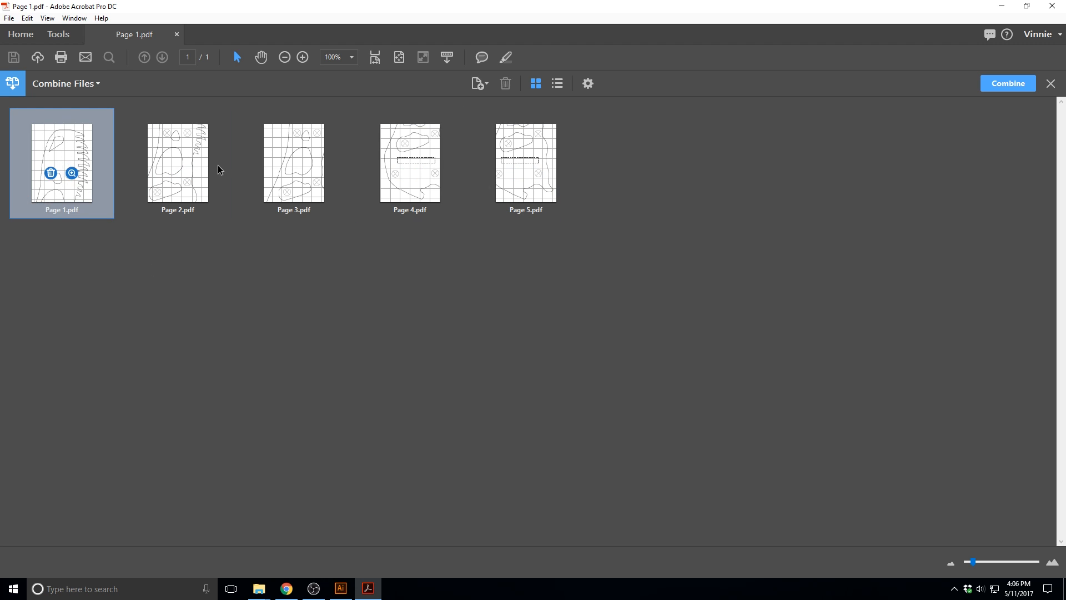
{"action": "left_click", "coordinate": [1007, 84]}
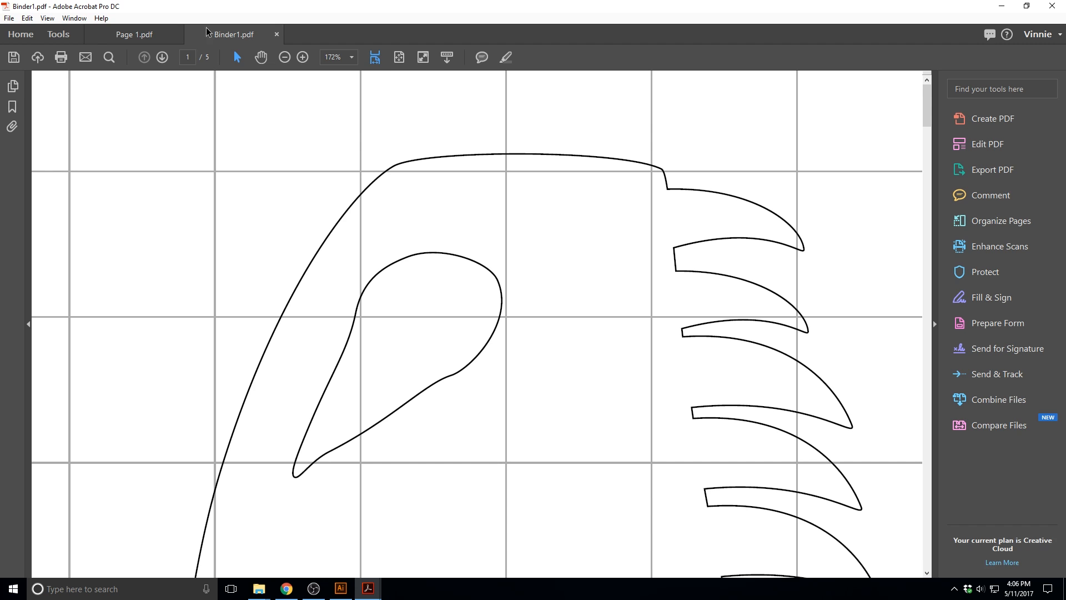
View the combined PDF at 50% zoom and check the skull drawing on all five pages
{"action": "left_click", "coordinate": [352, 58]}
{"action": "left_click", "coordinate": [382, 138]}
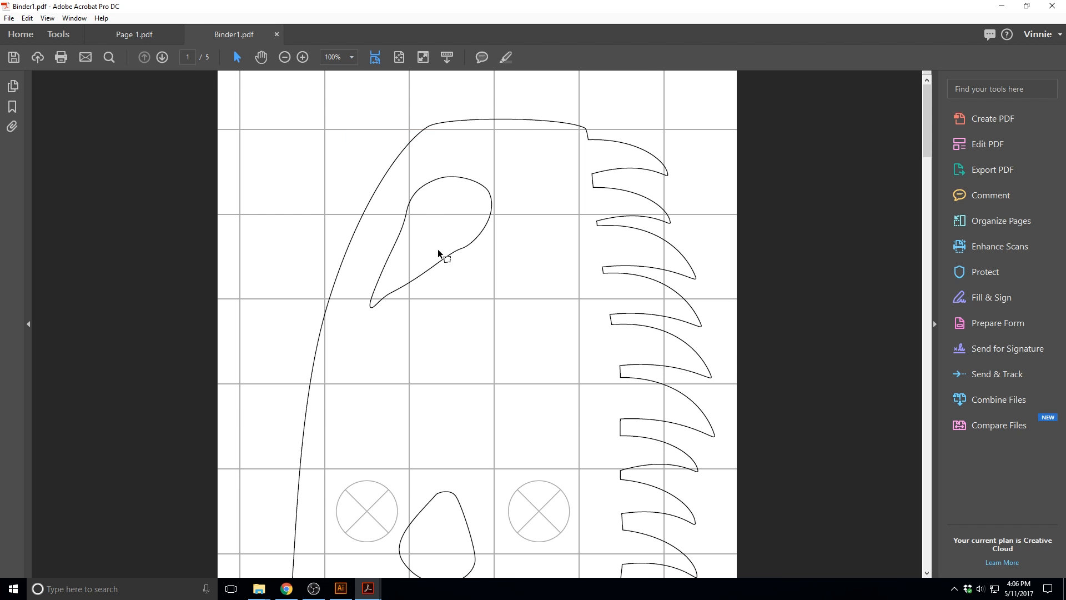
{"action": "left_click", "coordinate": [352, 58]}
{"action": "left_click", "coordinate": [361, 109]}
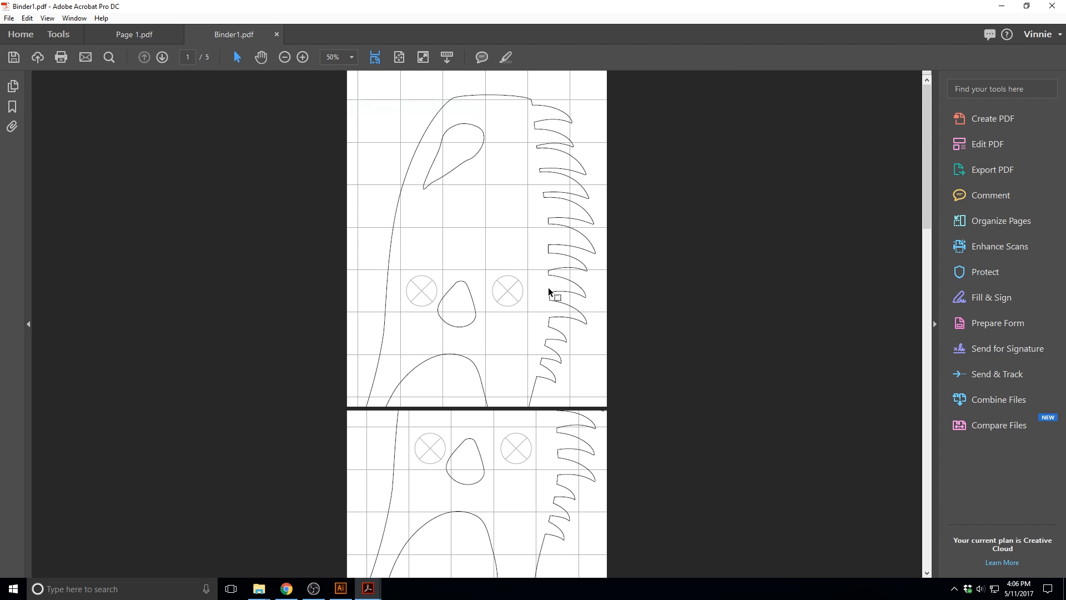
{"action": "scroll", "coordinate": [519, 267], "scroll_direction": "down", "scroll_amount": 6}
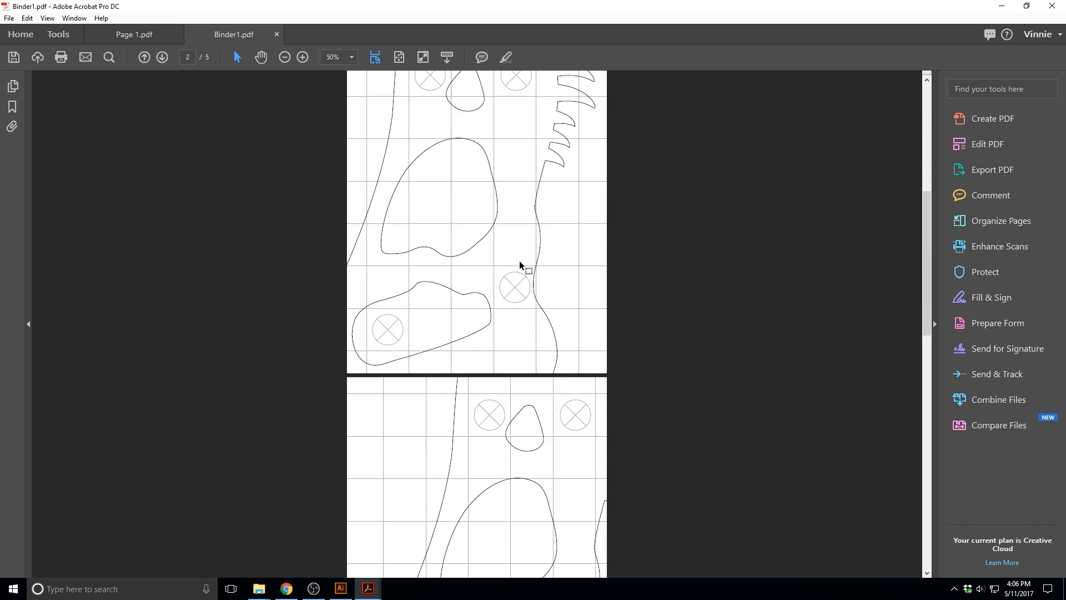
{"action": "scroll", "coordinate": [519, 264], "scroll_direction": "down", "scroll_amount": 7}
{"action": "scroll", "coordinate": [517, 262], "scroll_direction": "down", "scroll_amount": 2}
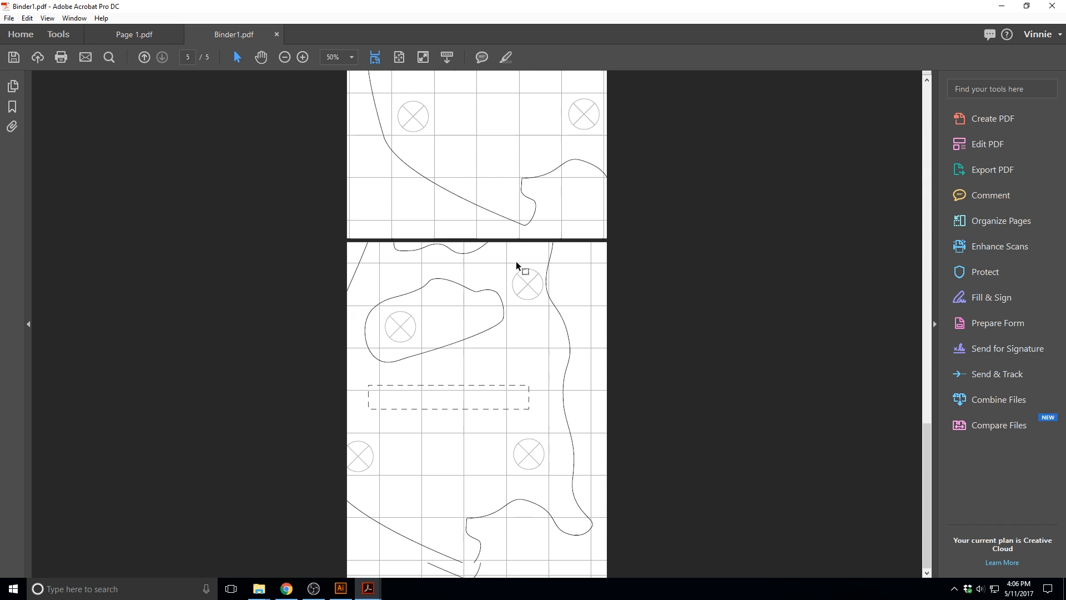
{"action": "left_click_drag", "start_coordinate": [926, 491], "coordinate": [895, 135]}
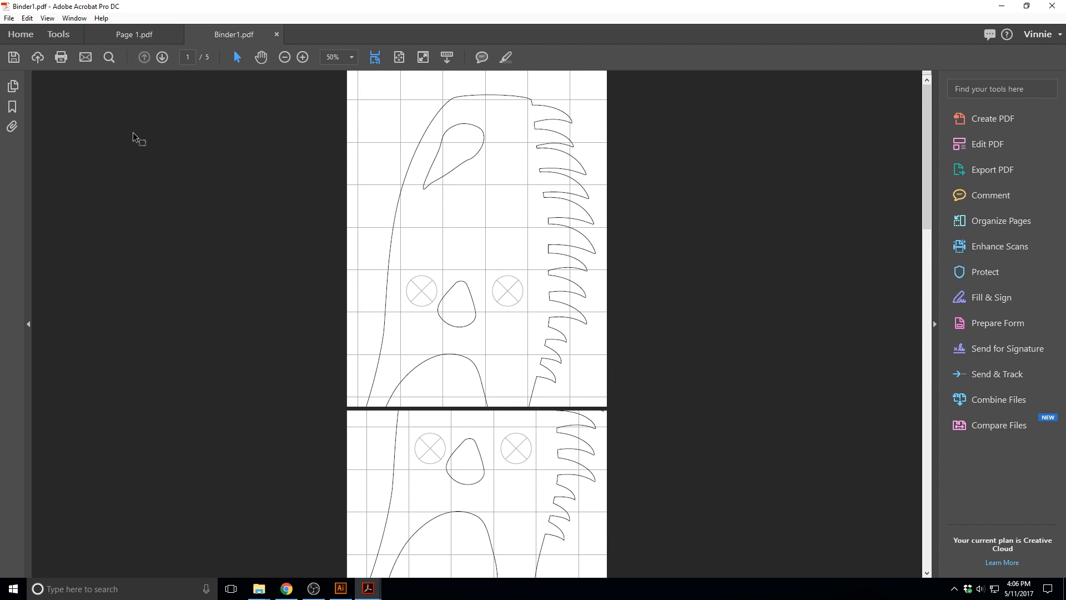
Save the combined PDF as Example Template in the Example folder and print all its pages at a custom scale of 100%
{"action": "left_click", "coordinate": [13, 57]}
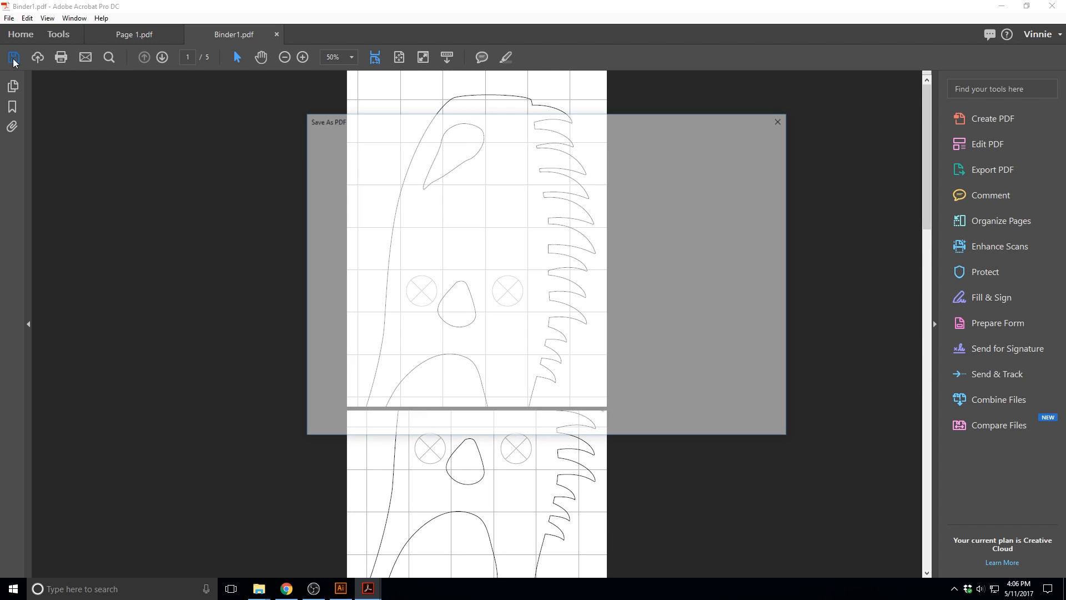
{"action": "left_click", "coordinate": [503, 267]}
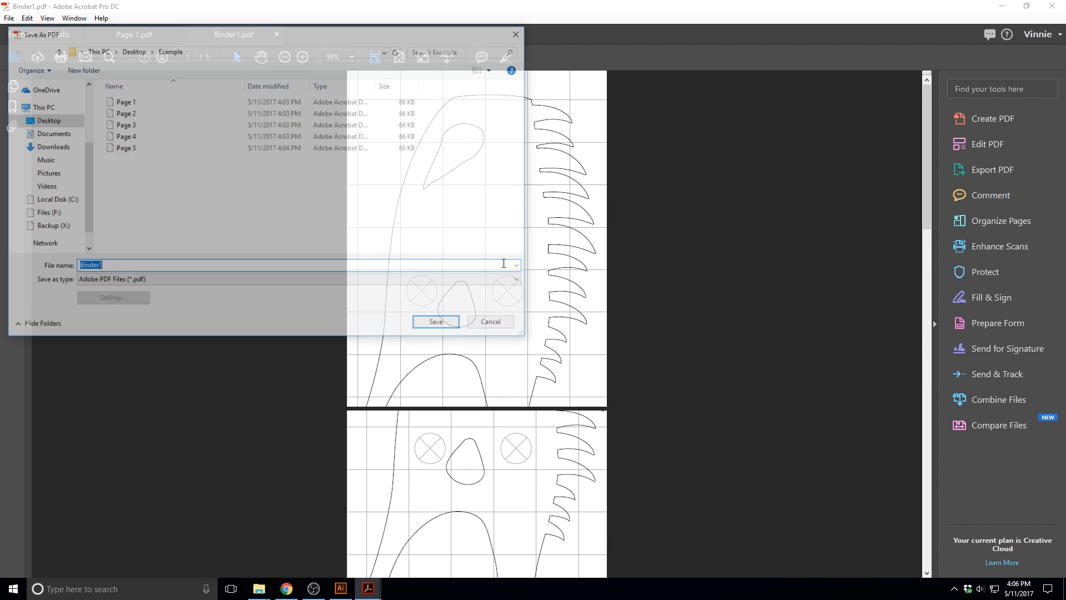
{"action": "type", "text": "Example Template"}
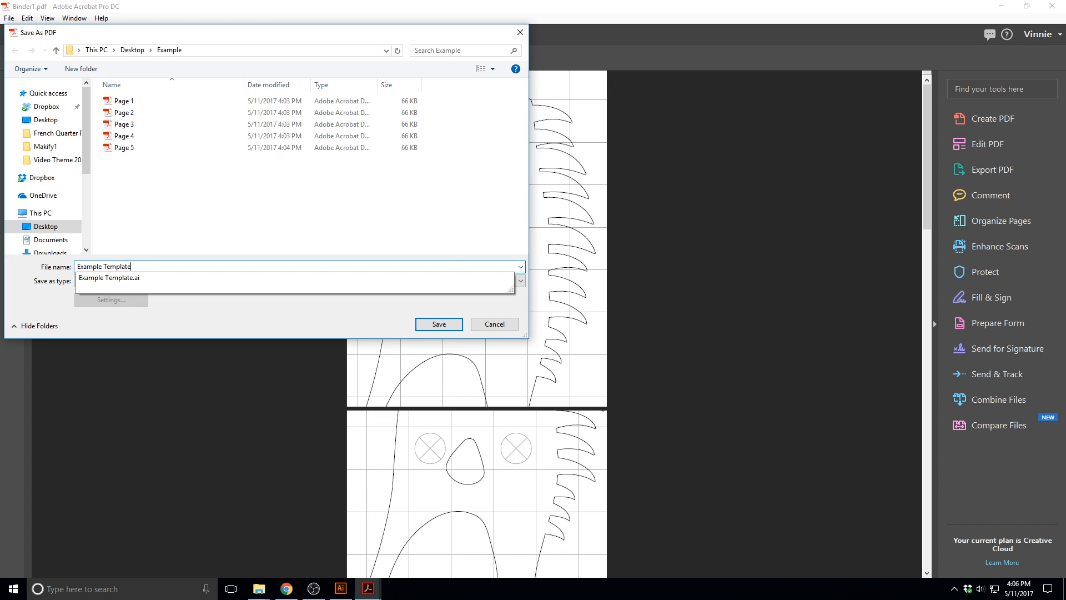
{"action": "left_click", "coordinate": [437, 323]}
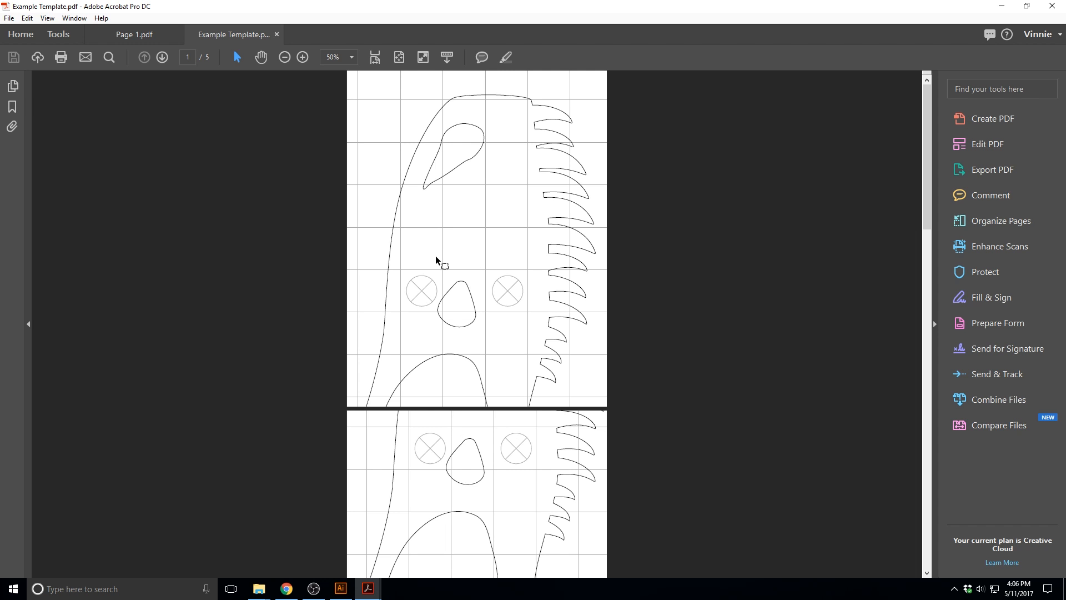
{"action": "left_click", "coordinate": [62, 56]}
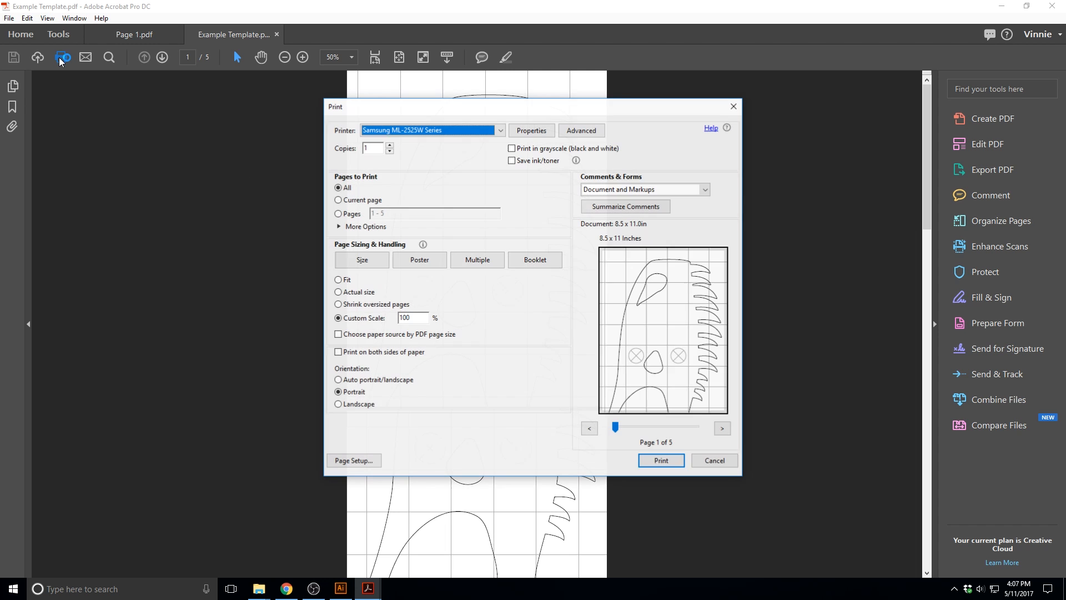
{"action": "left_click", "coordinate": [667, 459]}
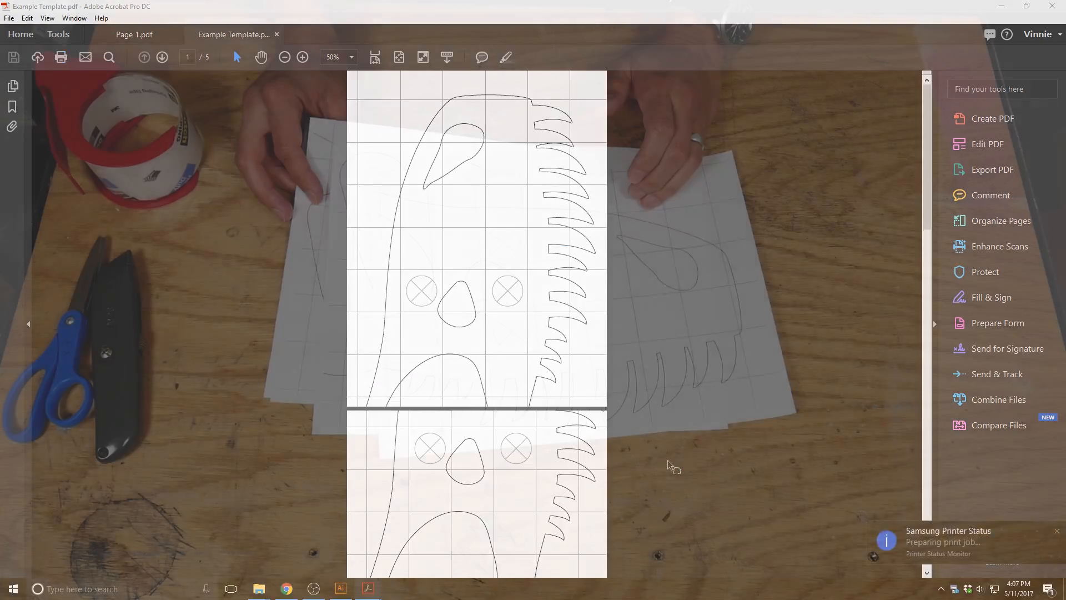